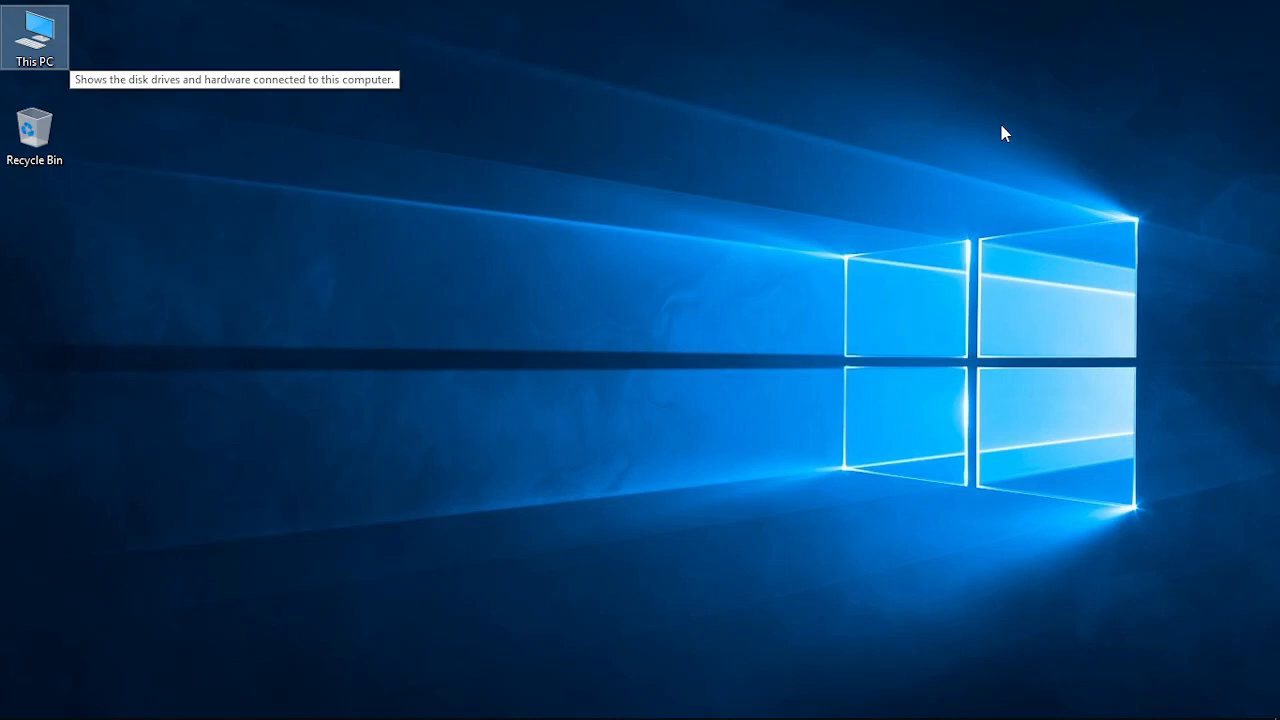
Step: Switch to Tally.ERP 9 and enable Maintain batch-wise details in the company's inventory features
mouse_move(560, 697)
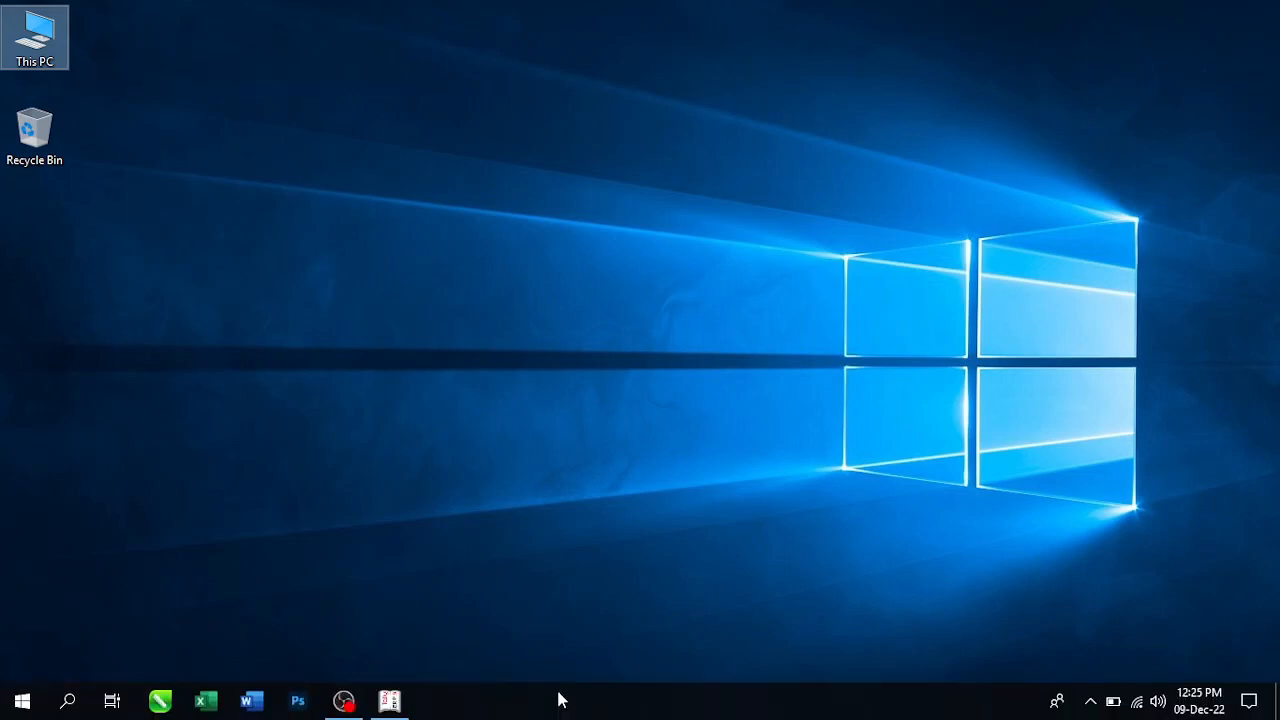
left_click(405, 698)
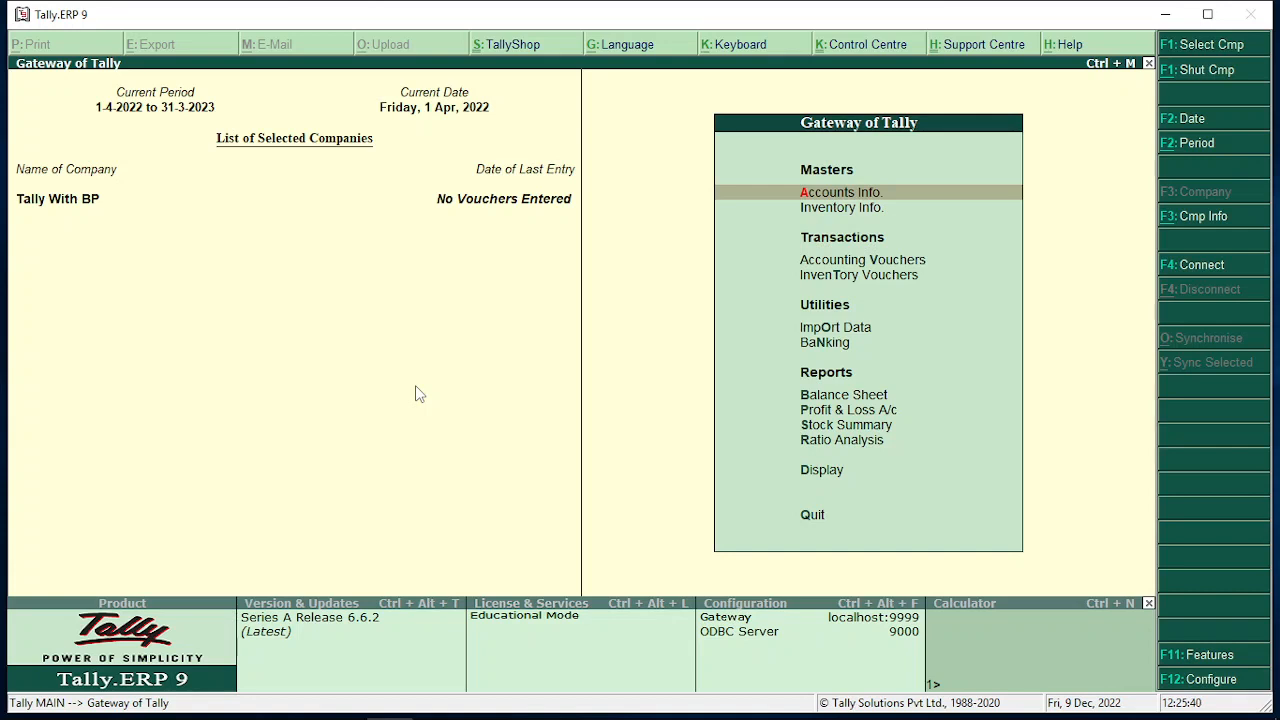
key("F11")
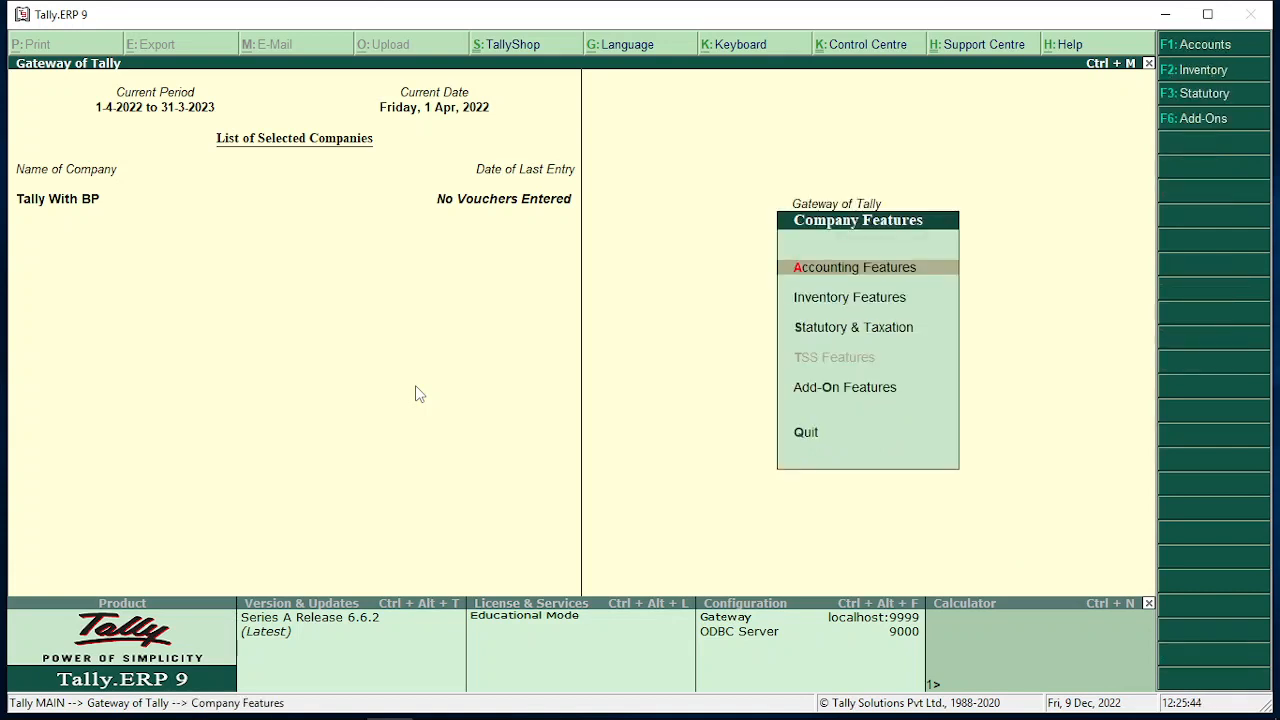
left_click(847, 305)
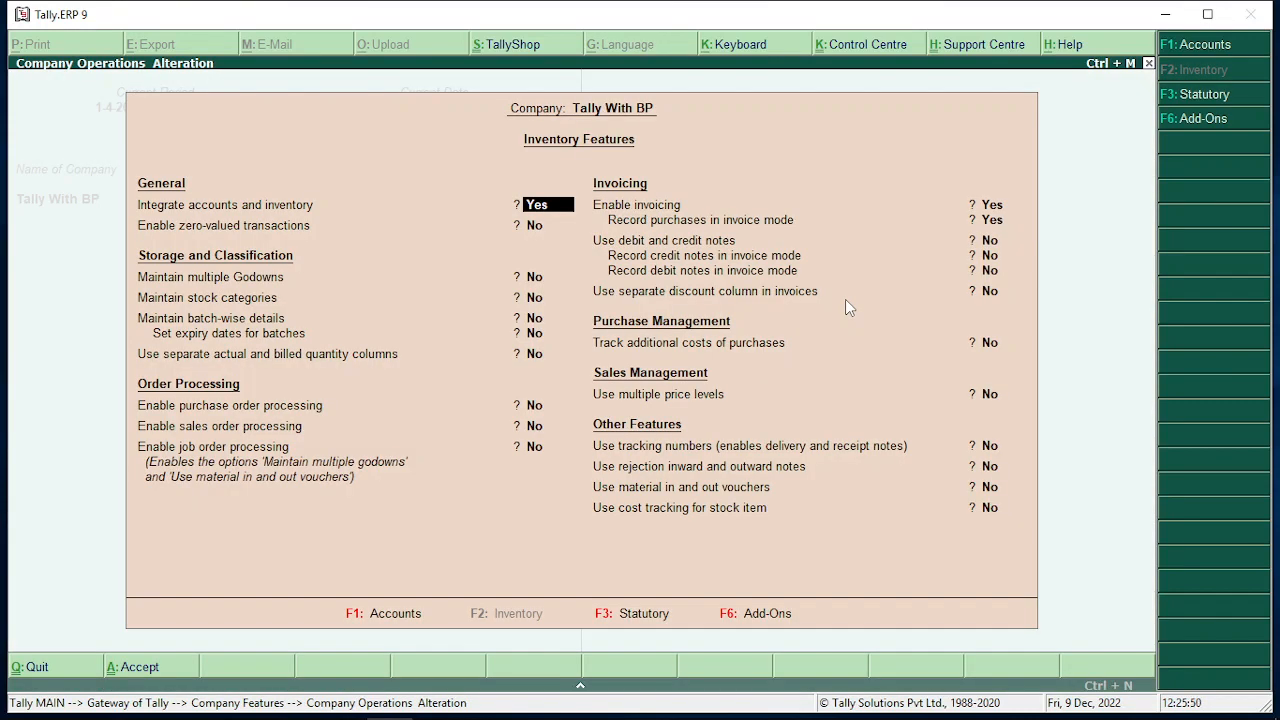
key("Down")
key("Down")
key("Down")
key("Down")
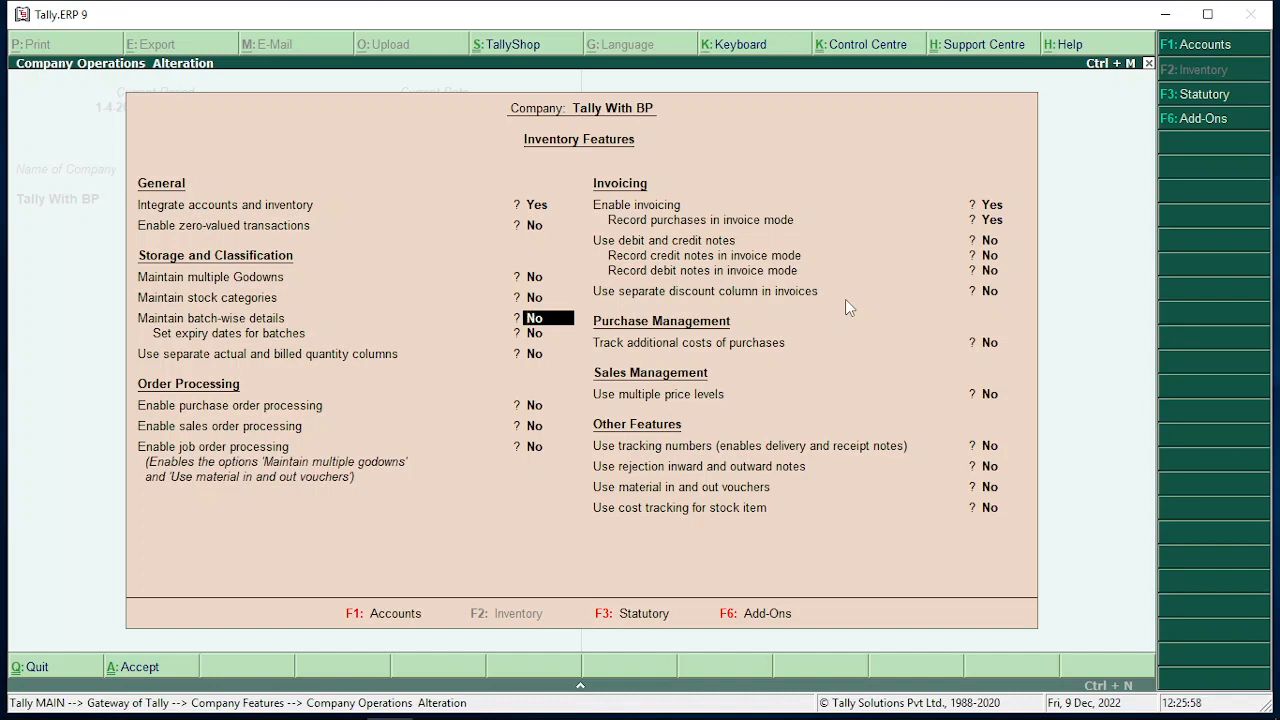
type("y")
key("Return")
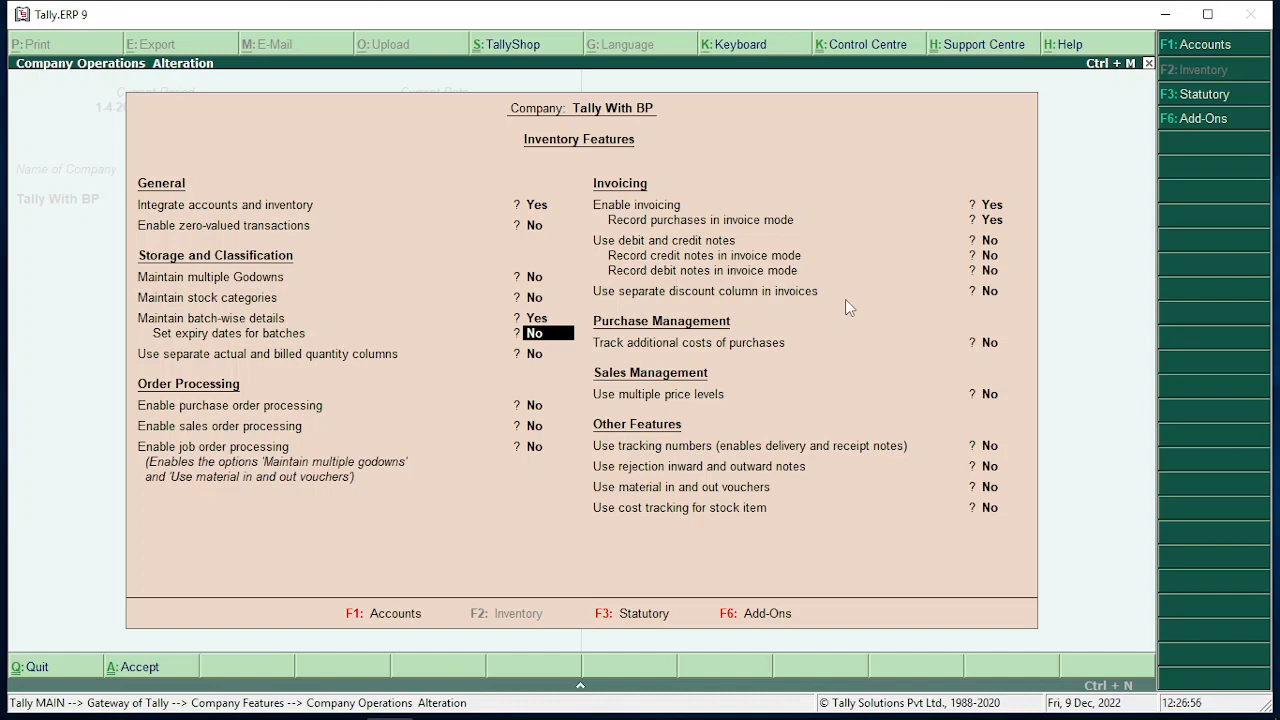
Step: Enable Set expiry dates for batches and save the inventory features, returning to the Gateway of Tally
type("y")
key("Return")
key("Return")
key("Return")
key("Return")
key("Return")
key("Return")
key("Return")
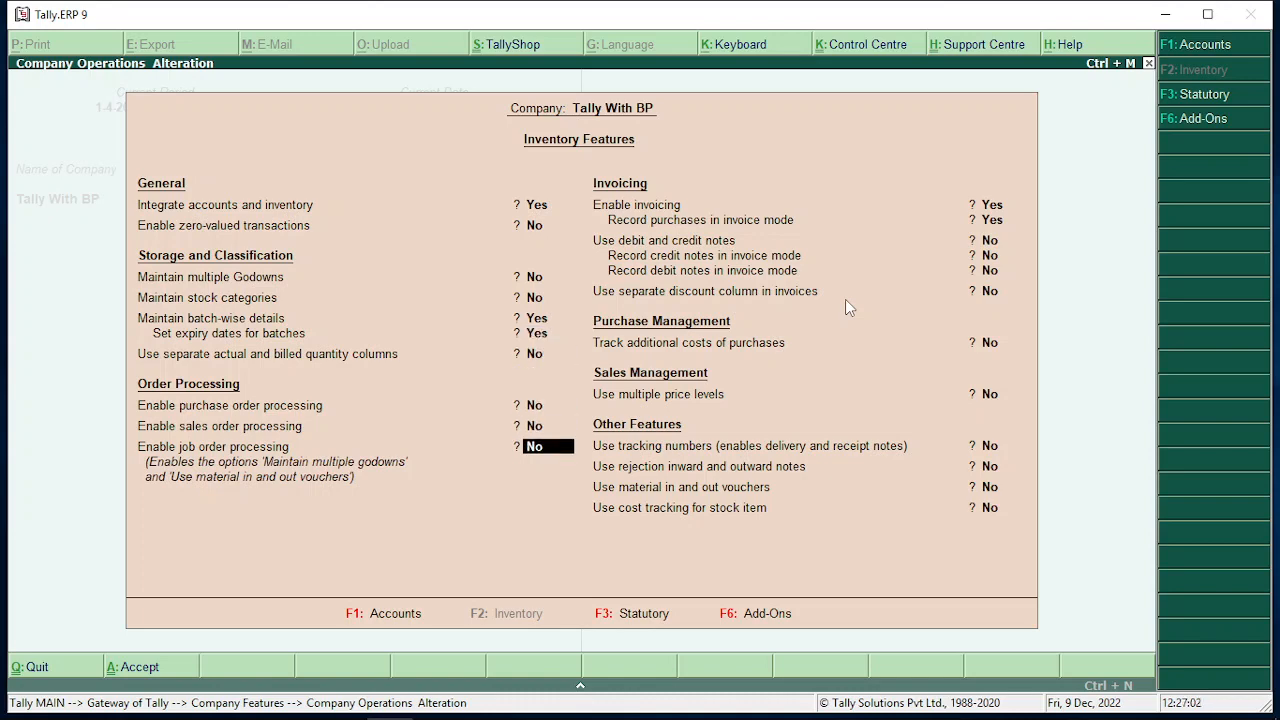
key("Return")
key("Return")
key("Return")
key("Return")
key("Return")
key("Return")
key("Return")
key("Return")
key("Return")
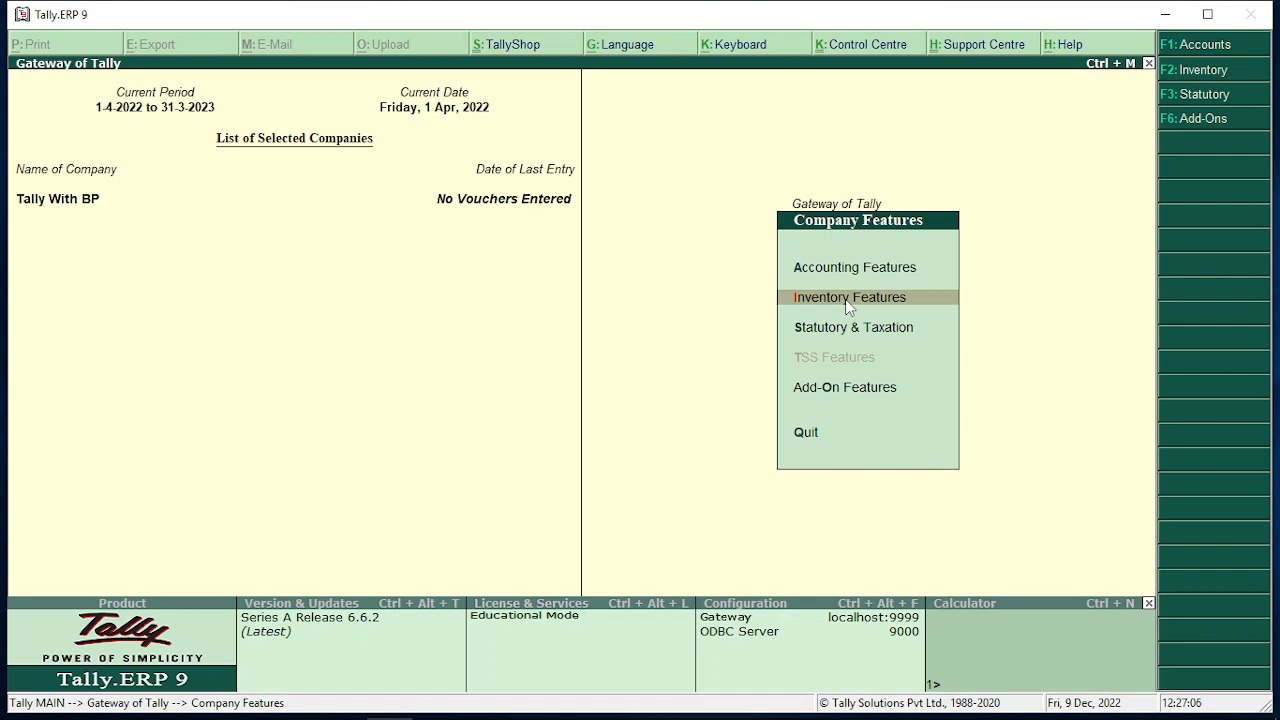
key("Escape")
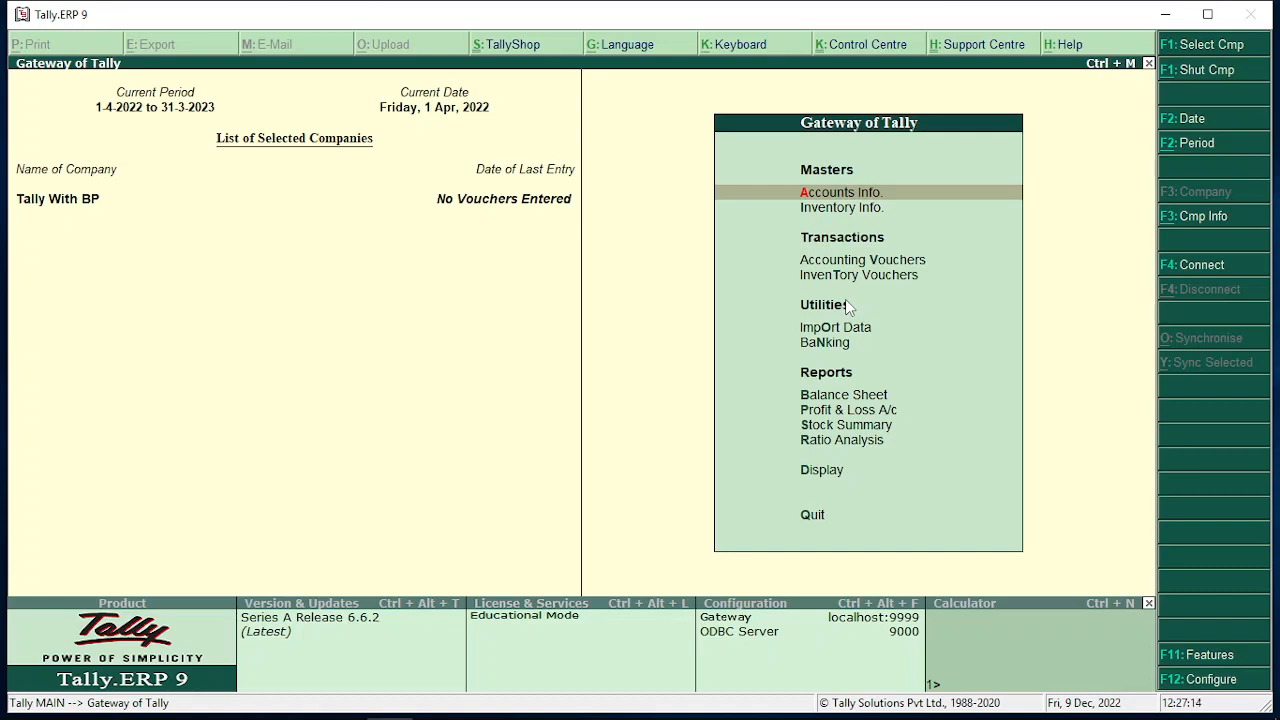
Step: Create a single ledger named Purchase under Purchase Accounts, with inventory values affected set to Yes
key("Return")
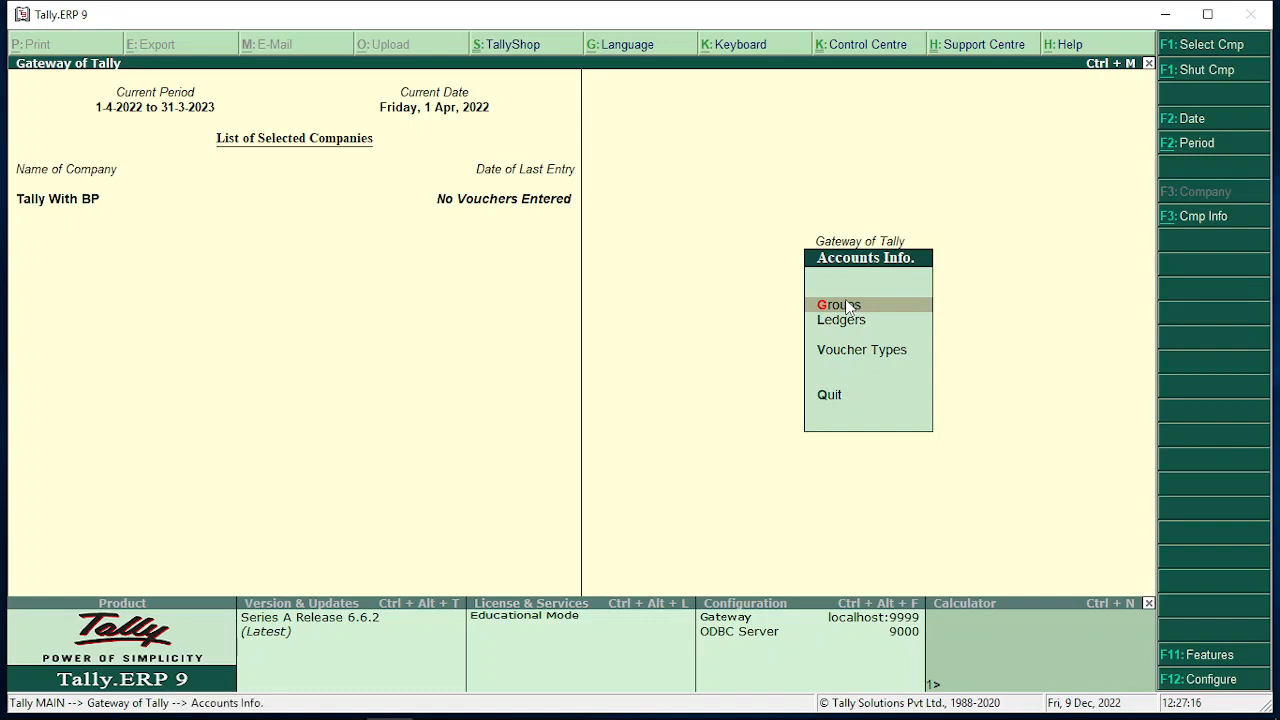
key("Down")
key("Return")
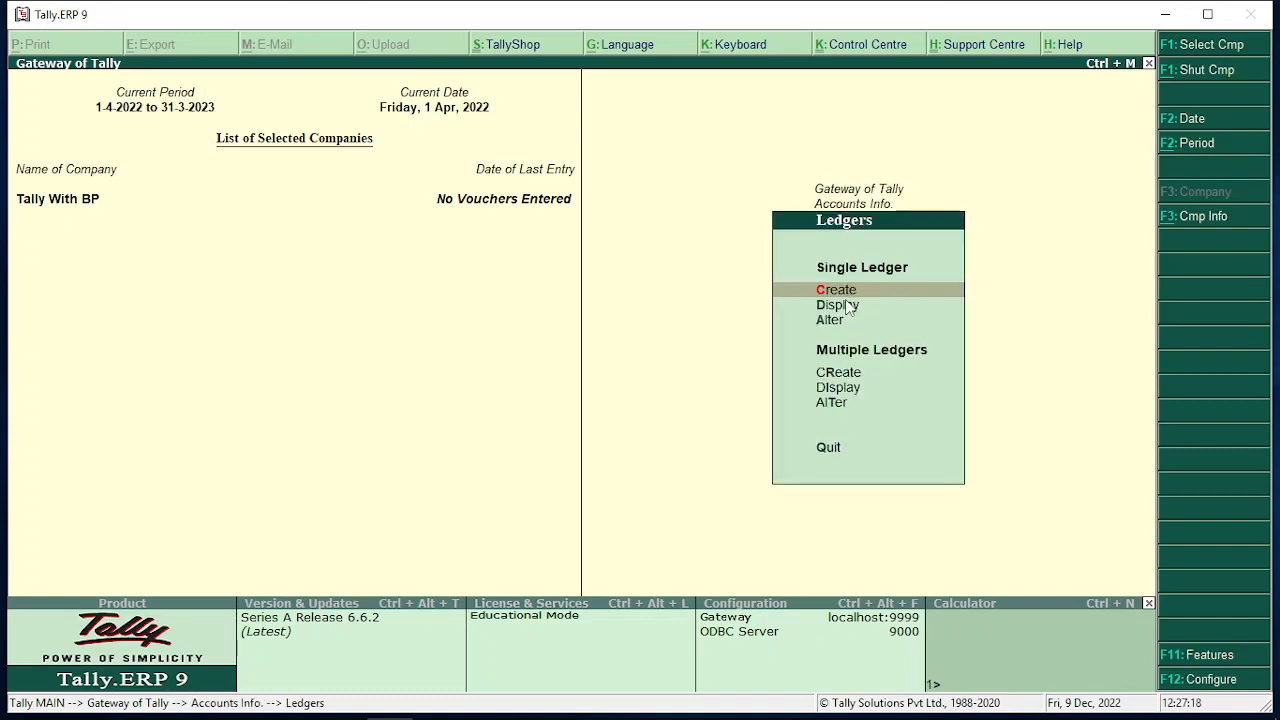
key("Return")
type("Pu")
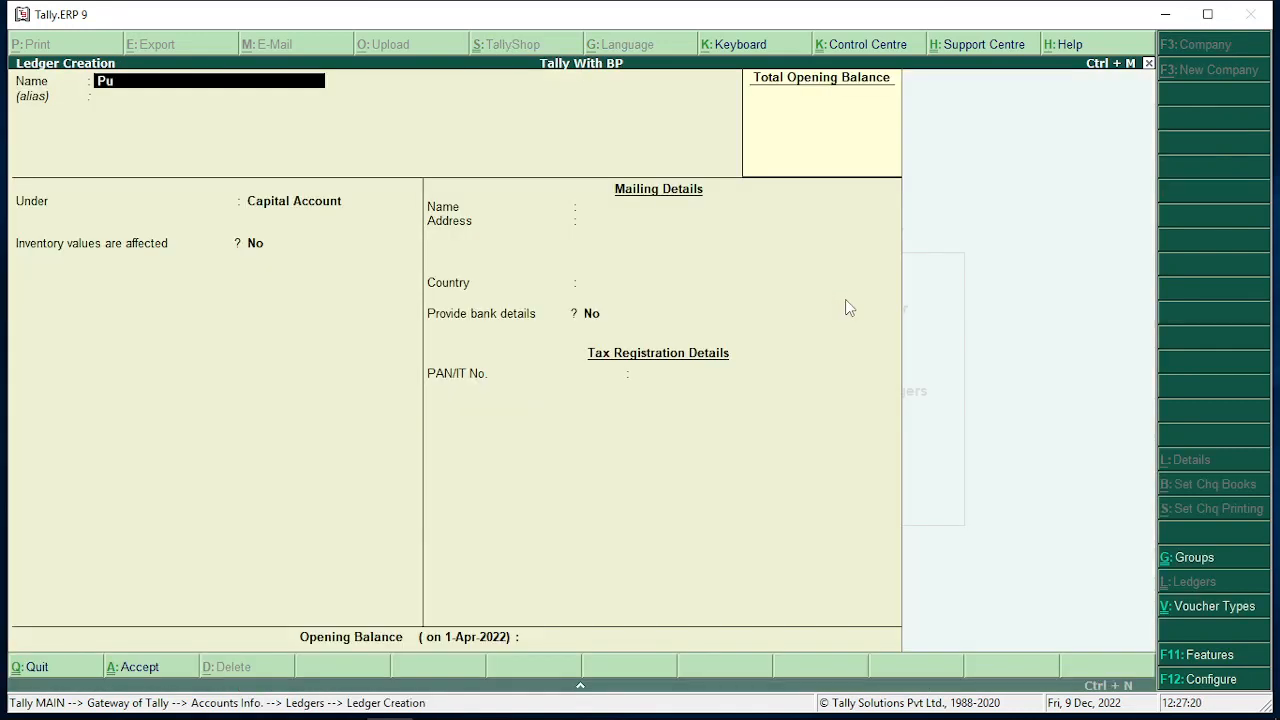
type("rchase")
key("Return")
type("Purchase")
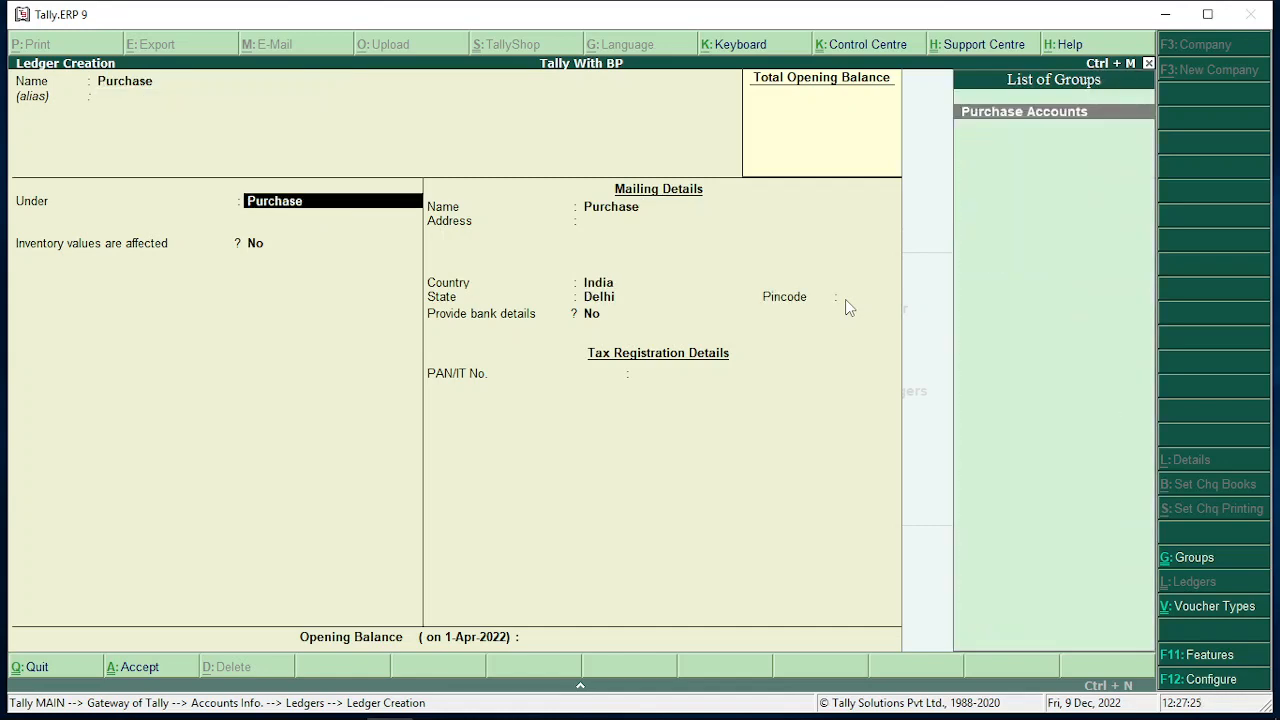
key("Return")
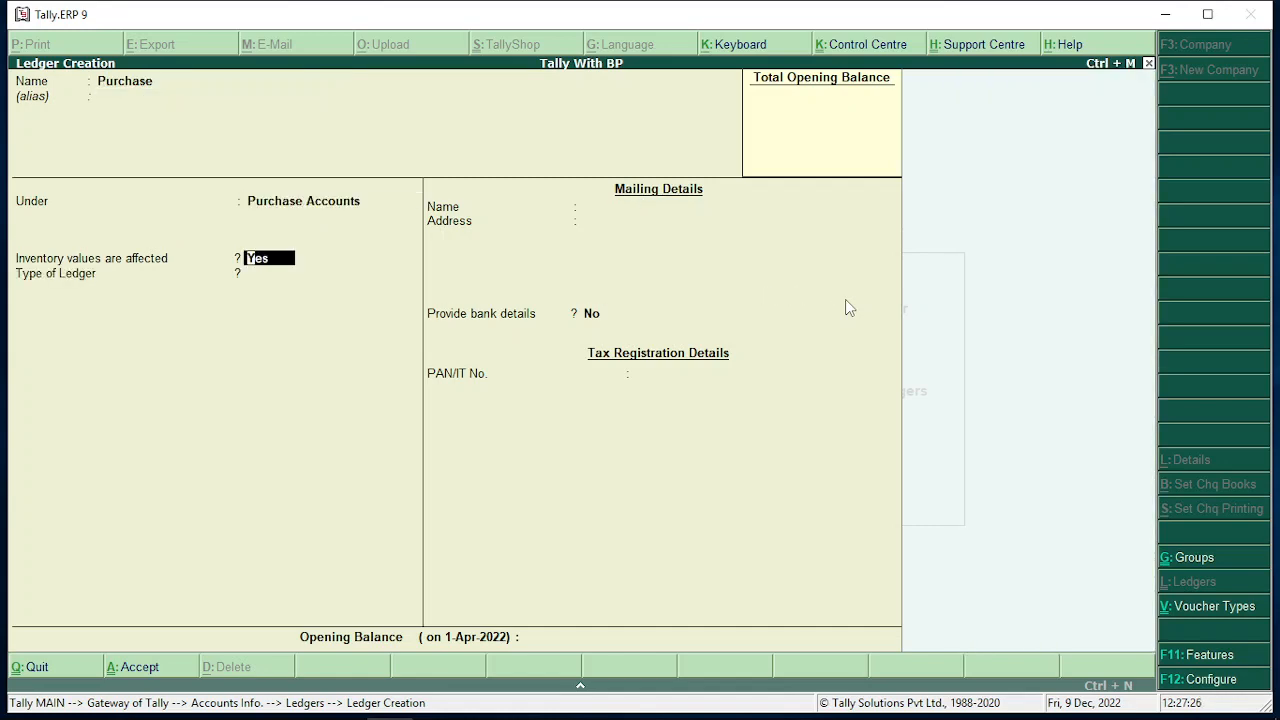
key("Return")
key("Return")
key("Return")
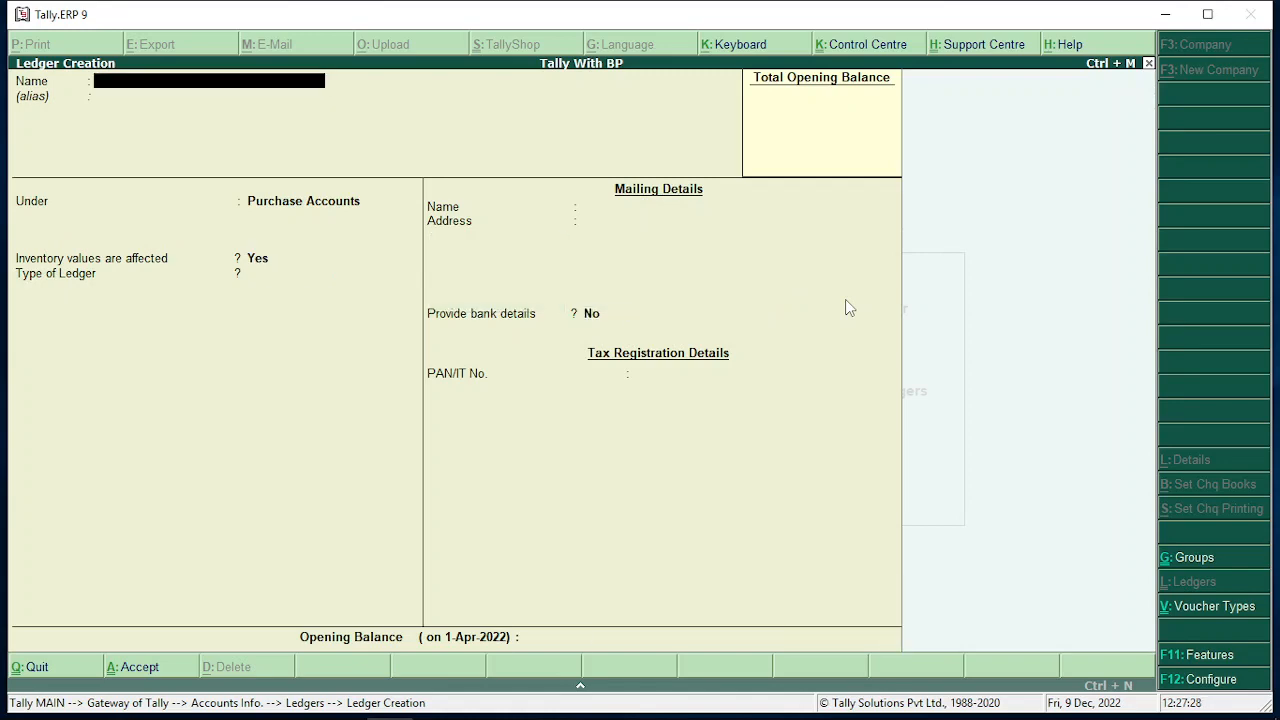
Step: Create a Sales ledger under Sales Accounts with inventory values affected, and return to the Gateway of Tally
type("Sales")
key("Return")
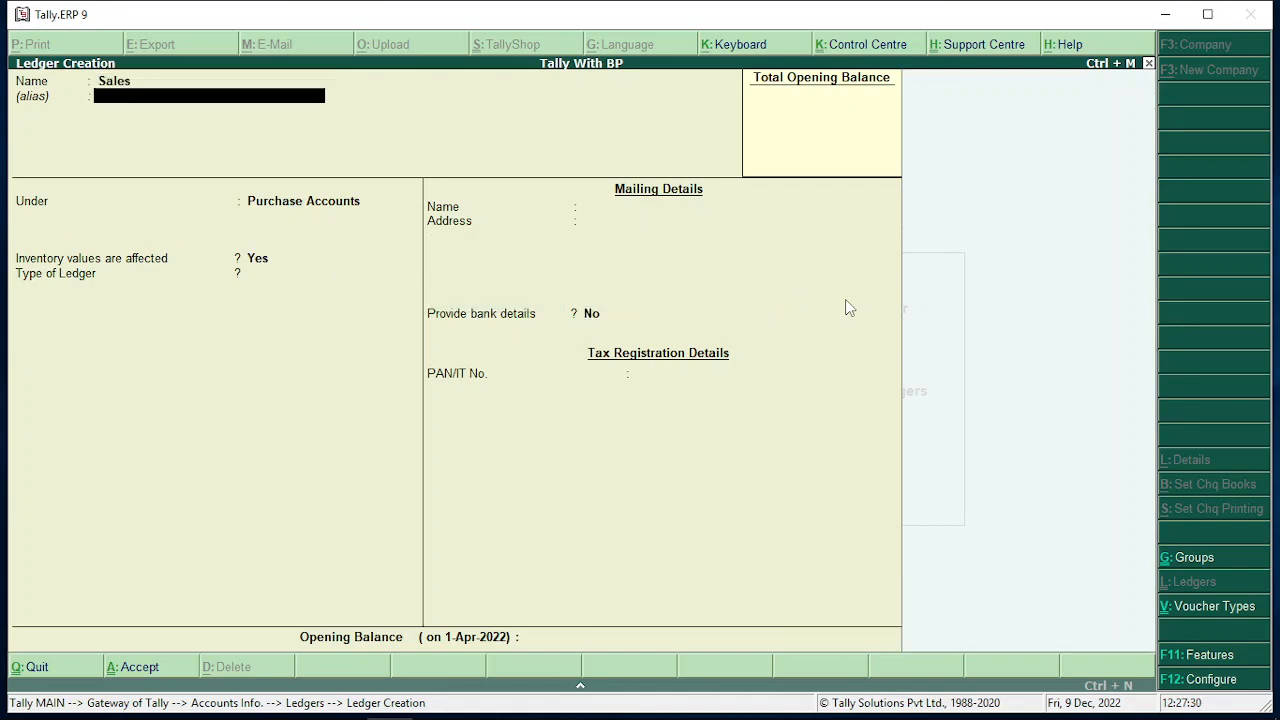
key("Return")
key("Return")
key("BackSpace")
type("Sa")
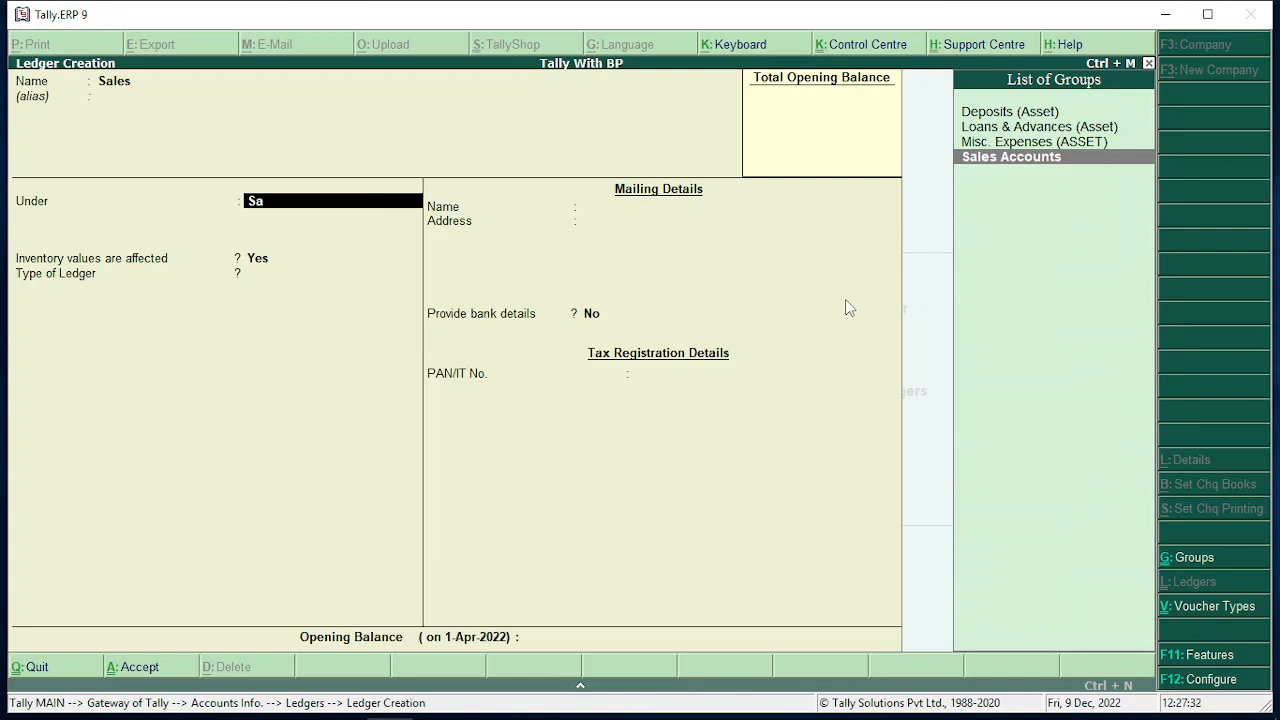
key("Return")
key("Return")
key("Return")
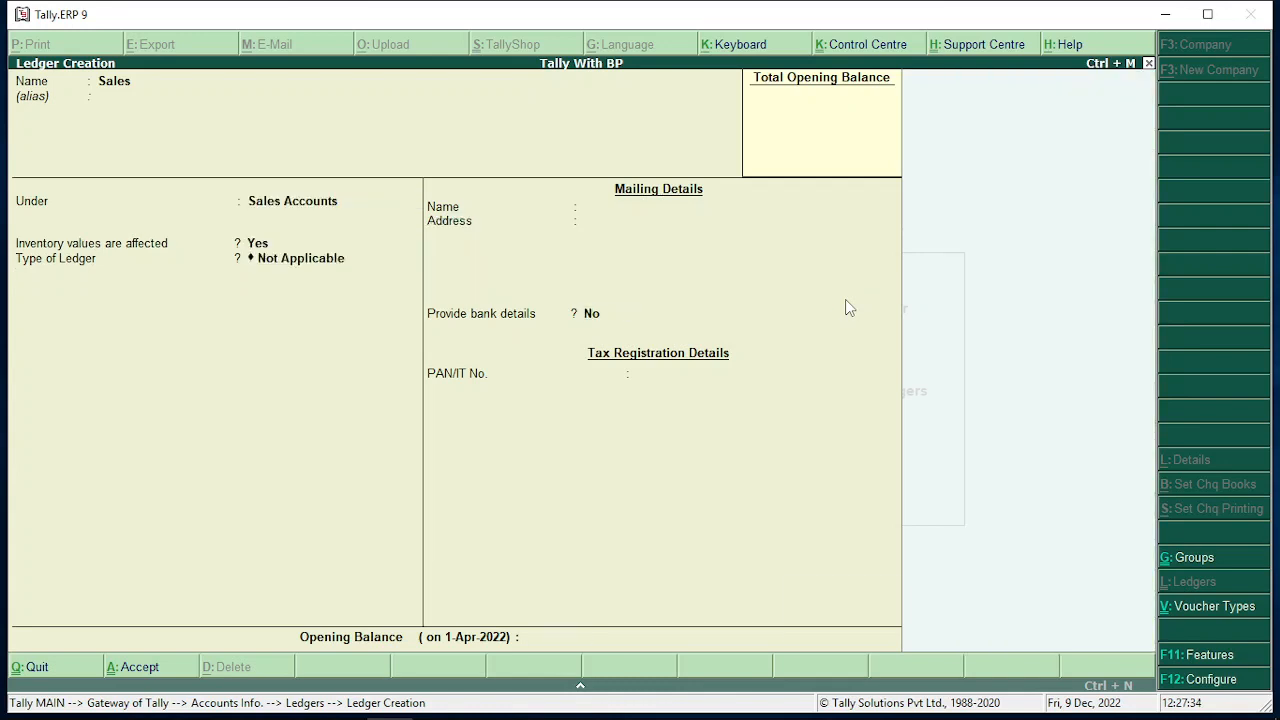
key("Return")
key("Return")
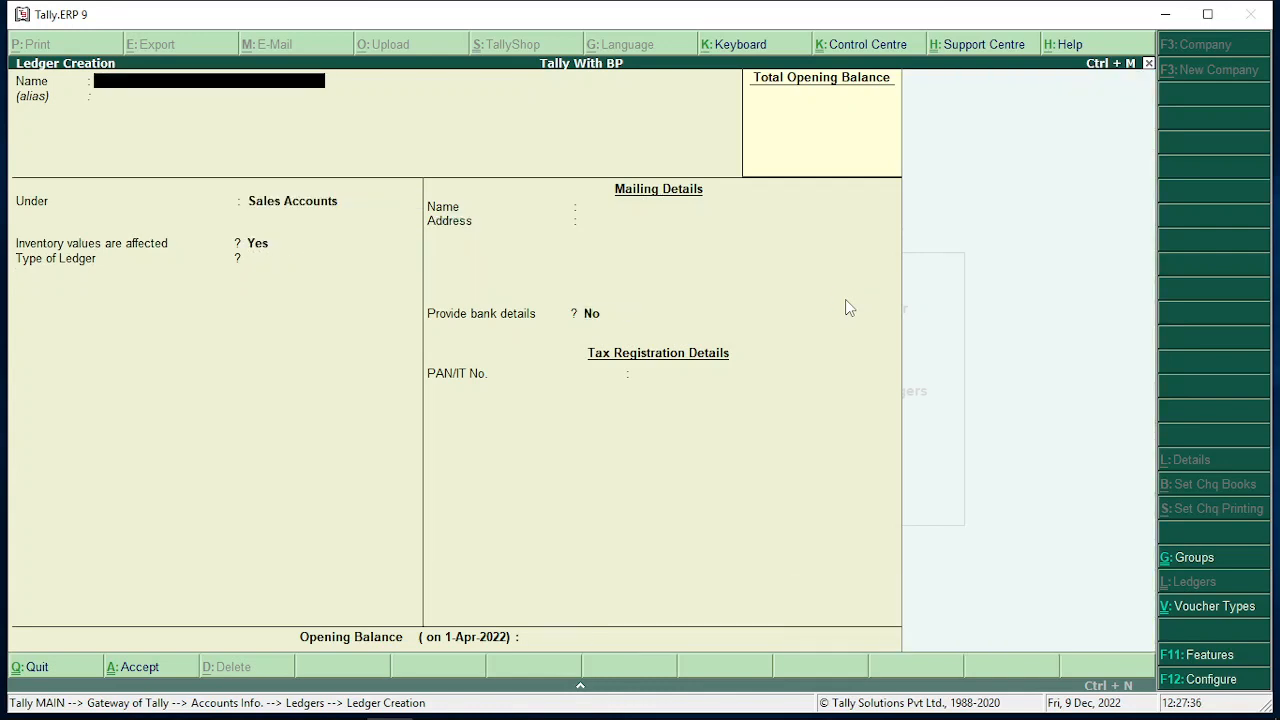
key("Escape")
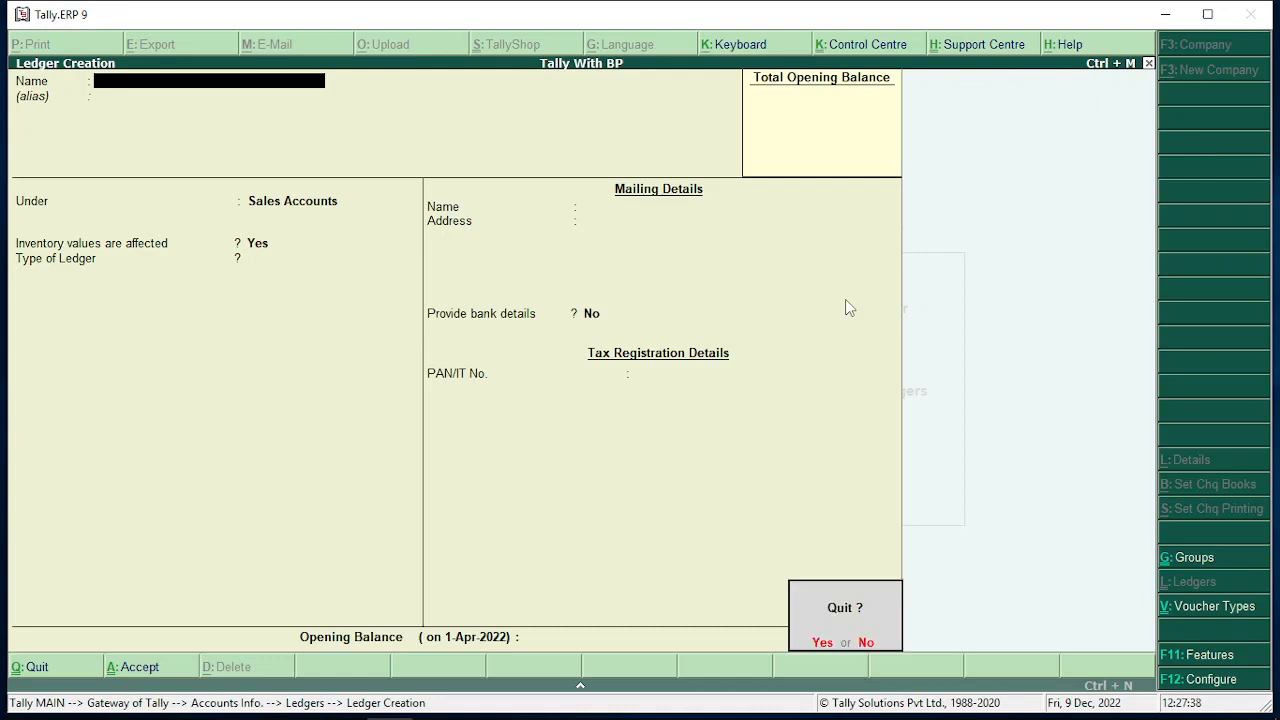
key("Return")
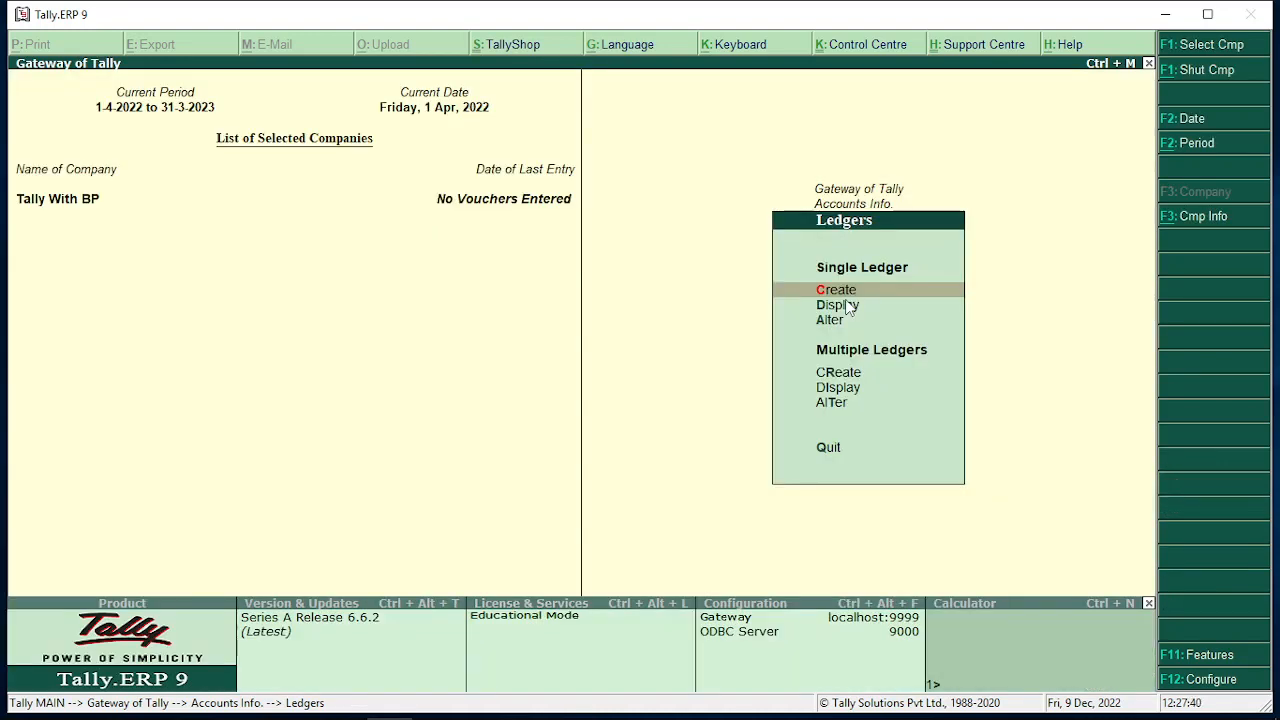
key("Escape")
key("Escape")
Step: Start a new single stock item named Pcm 500 Mg, leaving the alias empty
key("Down")
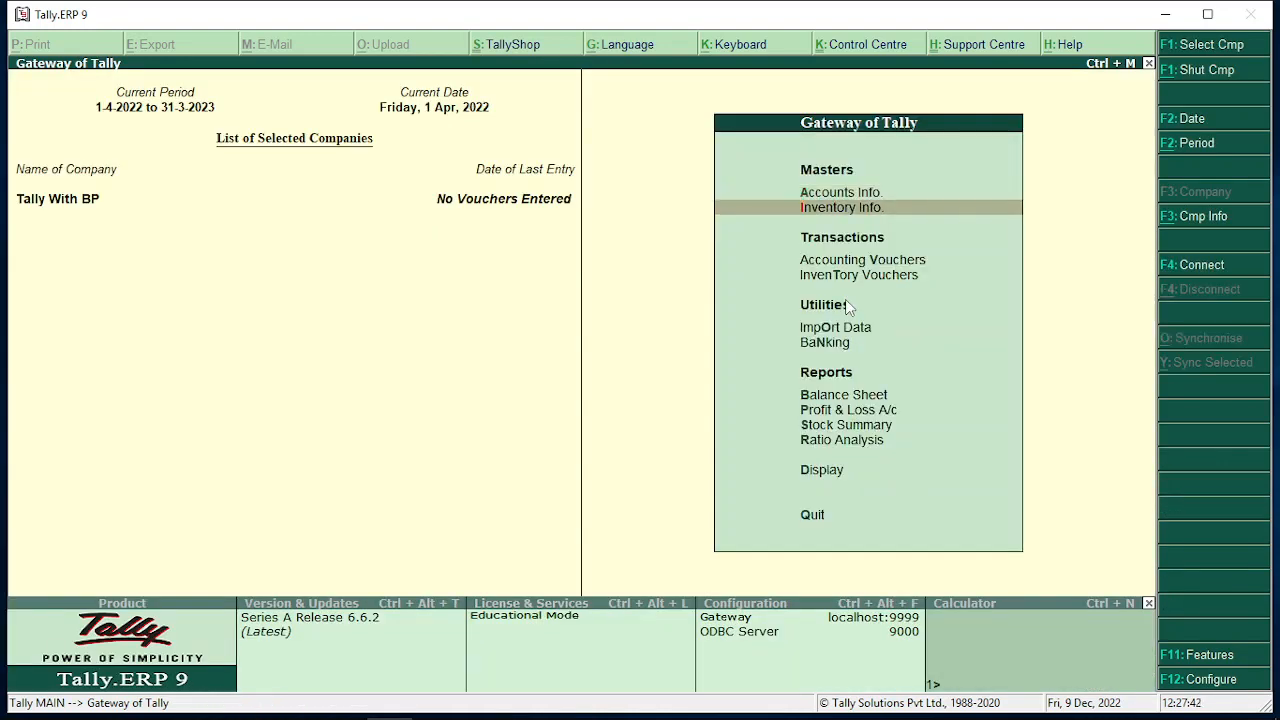
key("Return")
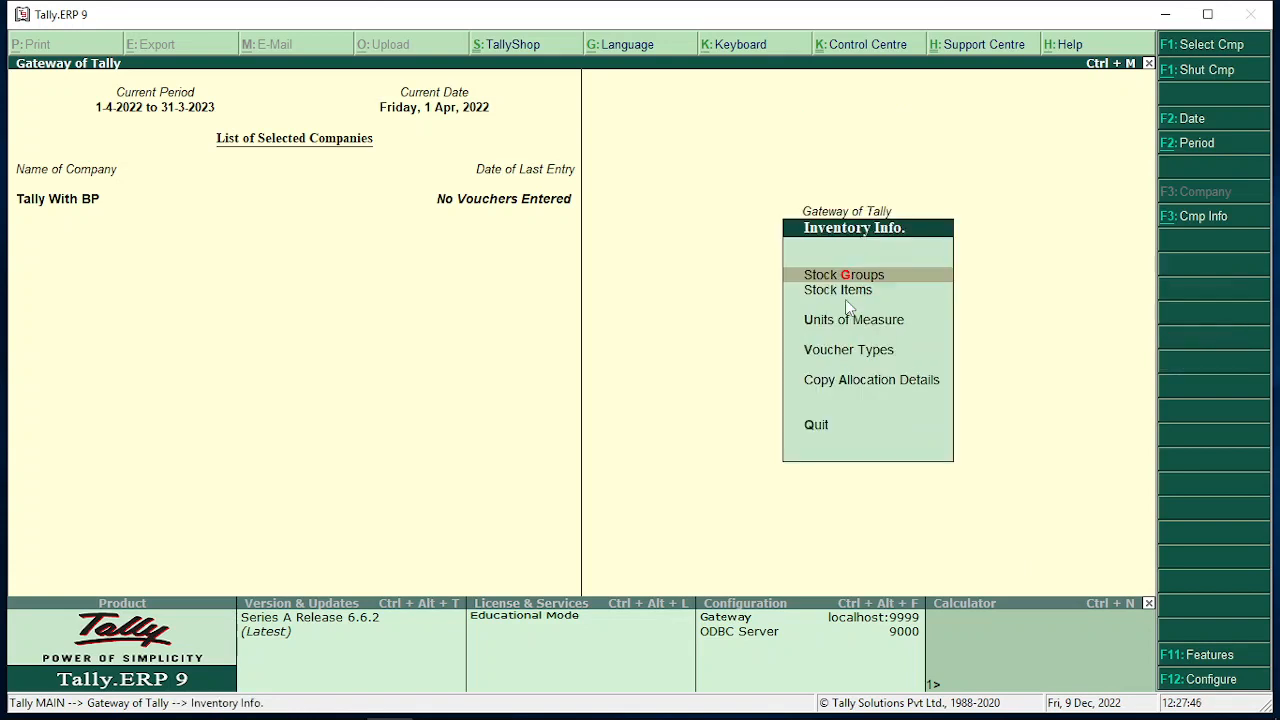
key("Down")
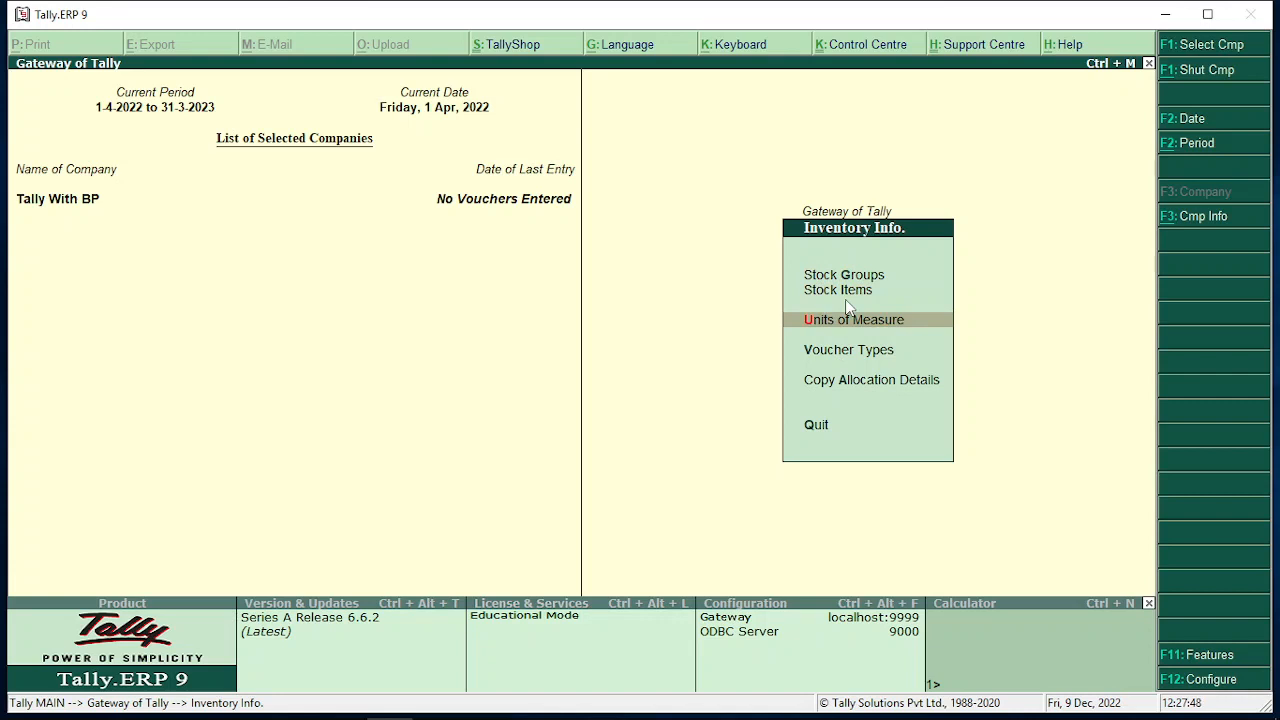
key("Up")
key("Up")
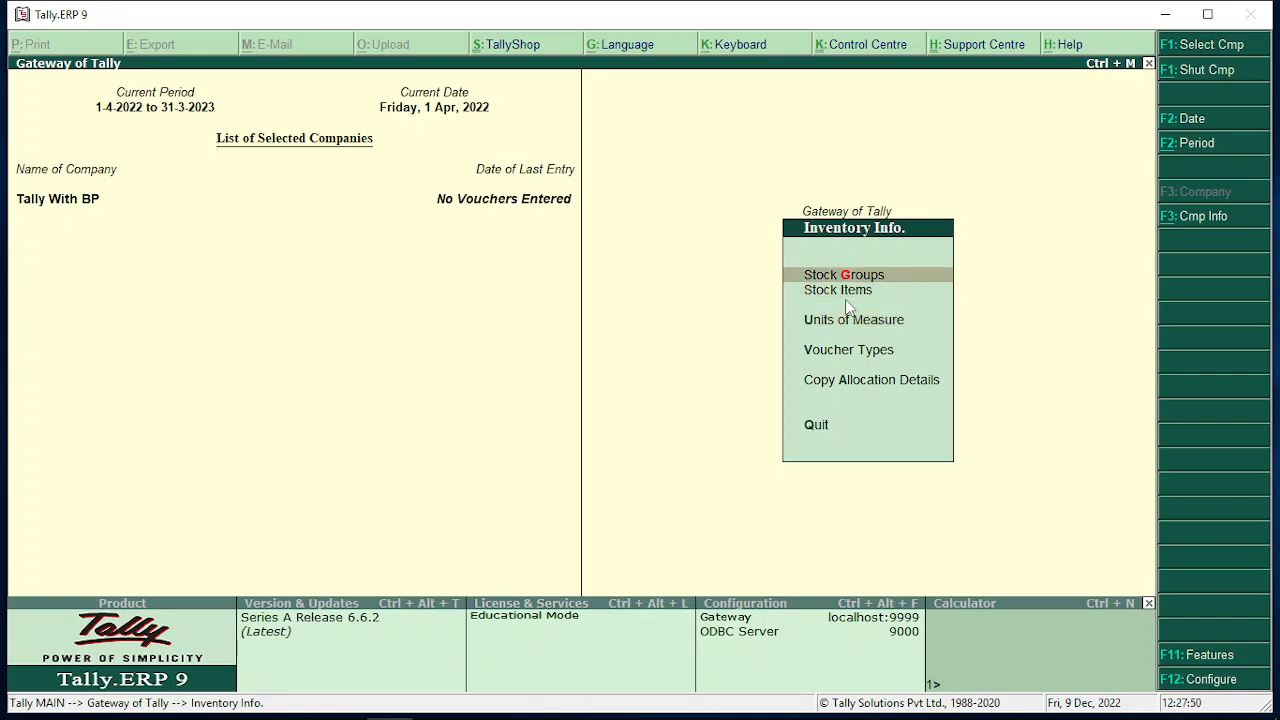
key("Down")
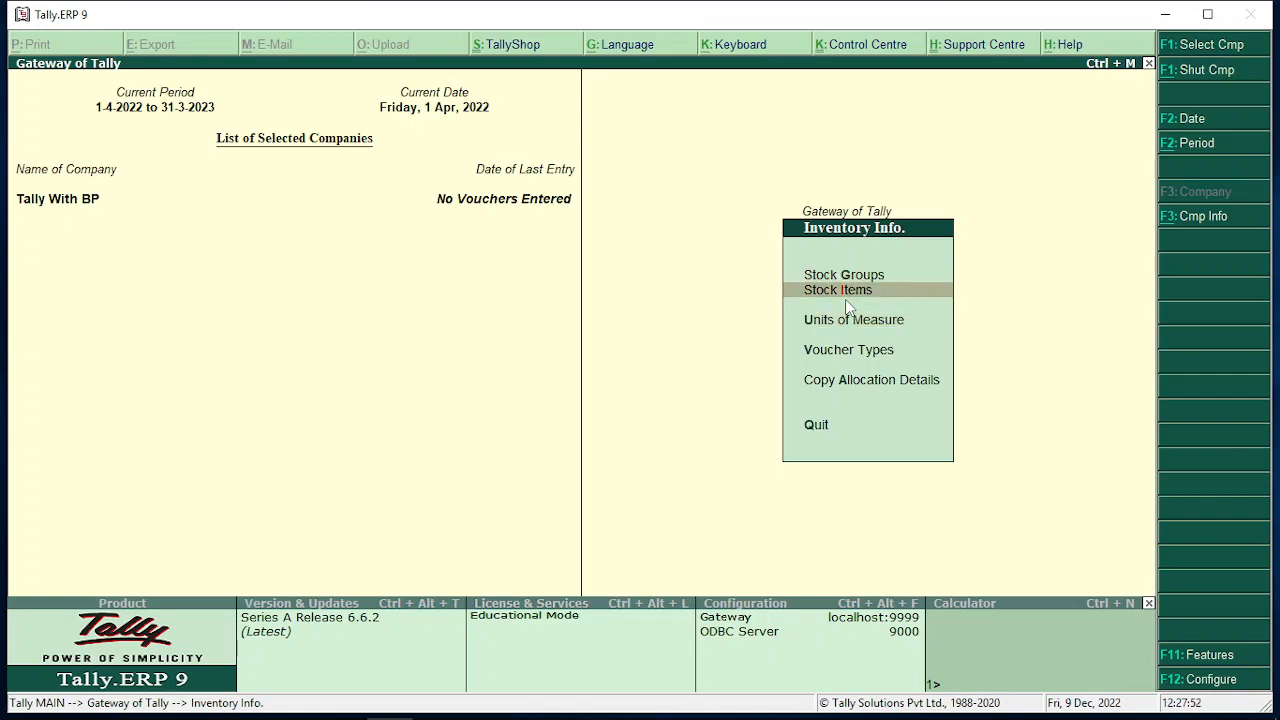
key("Return")
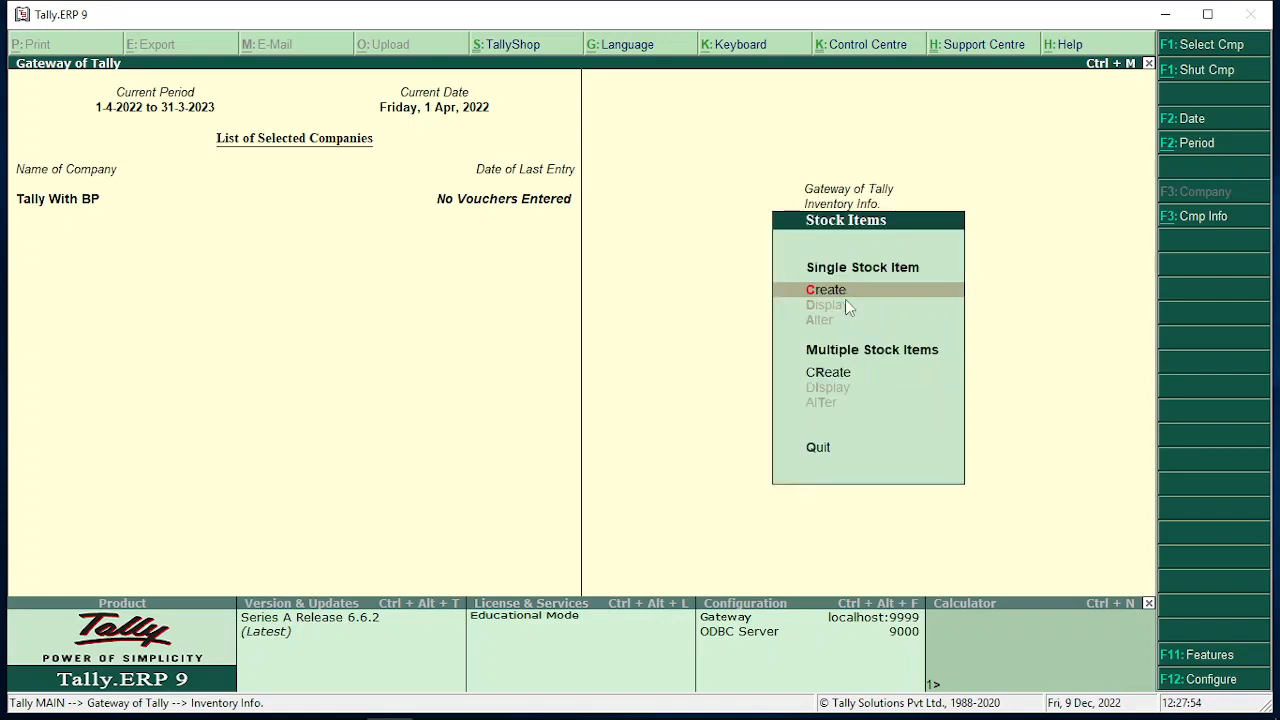
key("Return")
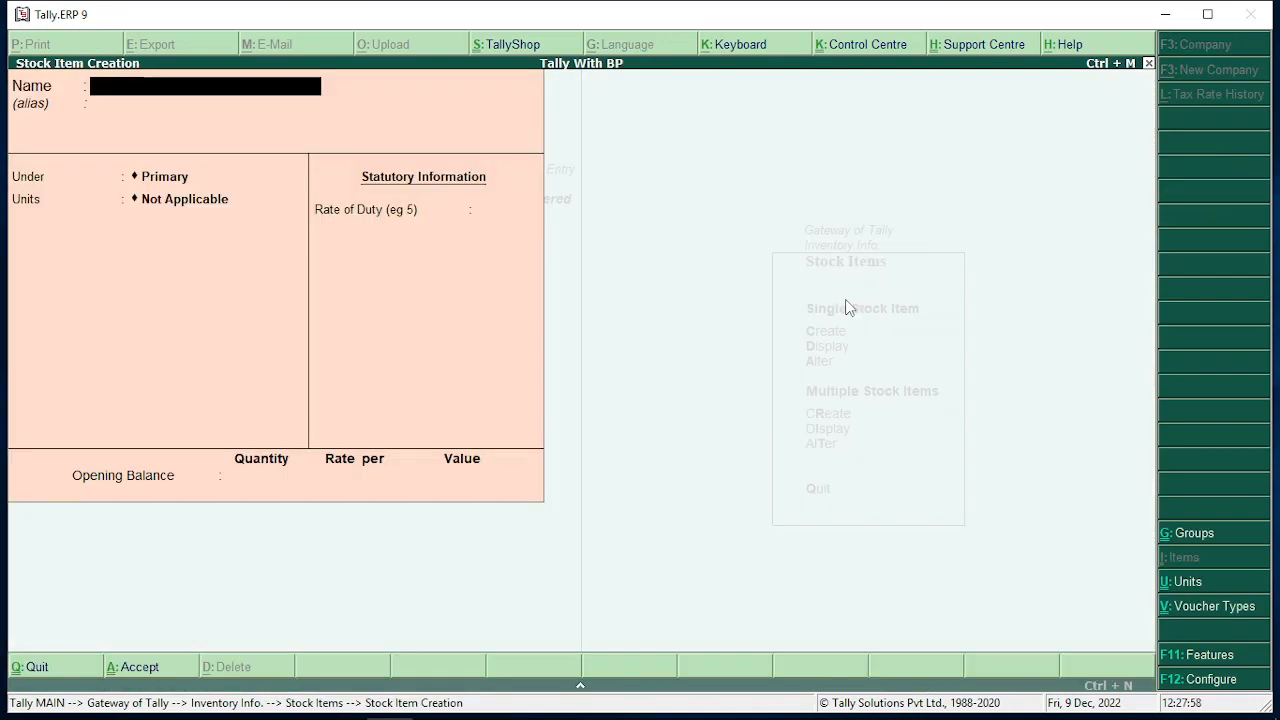
type("Pcm 500 Mg")
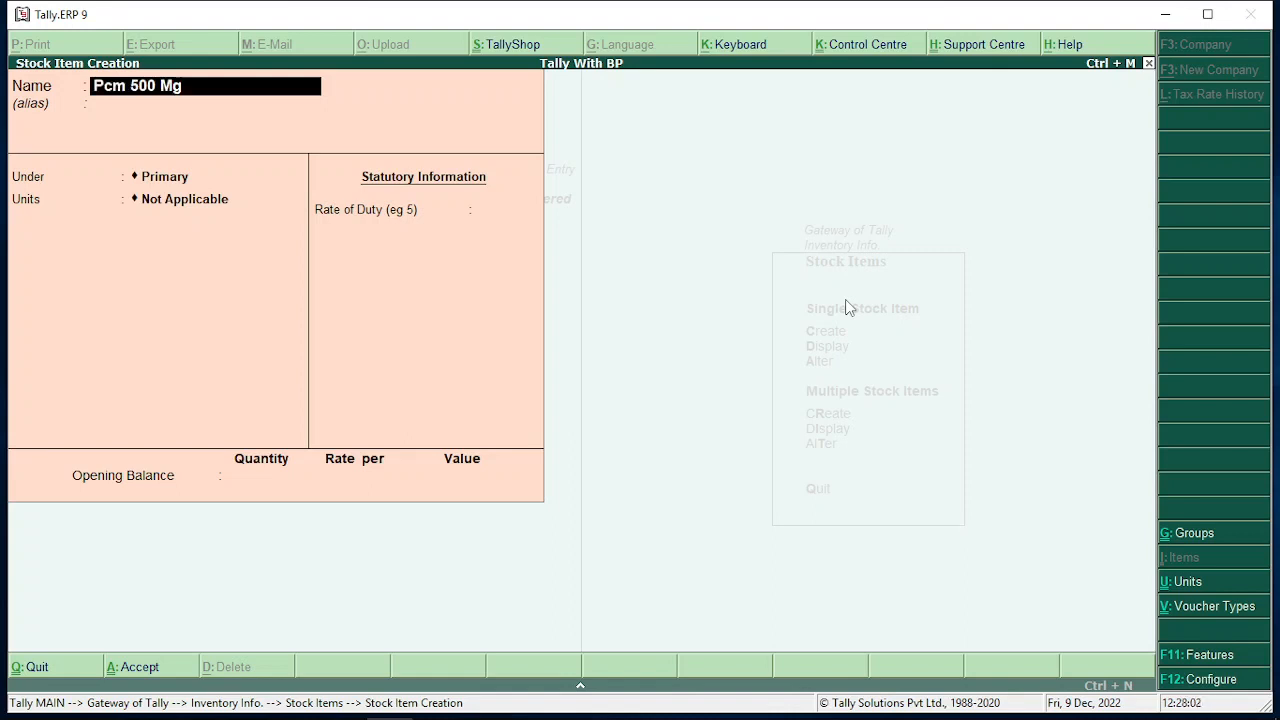
key("Return")
key("Return")
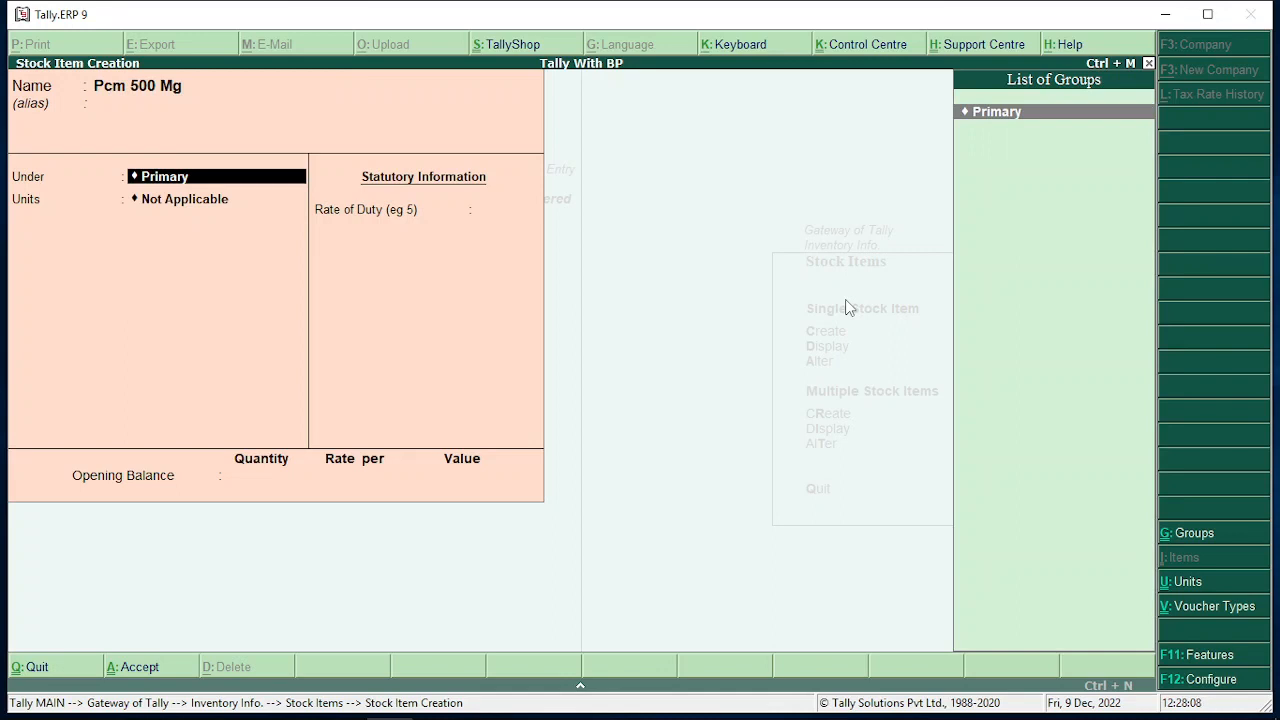
Step: Create a stock group named Medicin under Primary from within the item form and assign the item to it
key("alt+c")
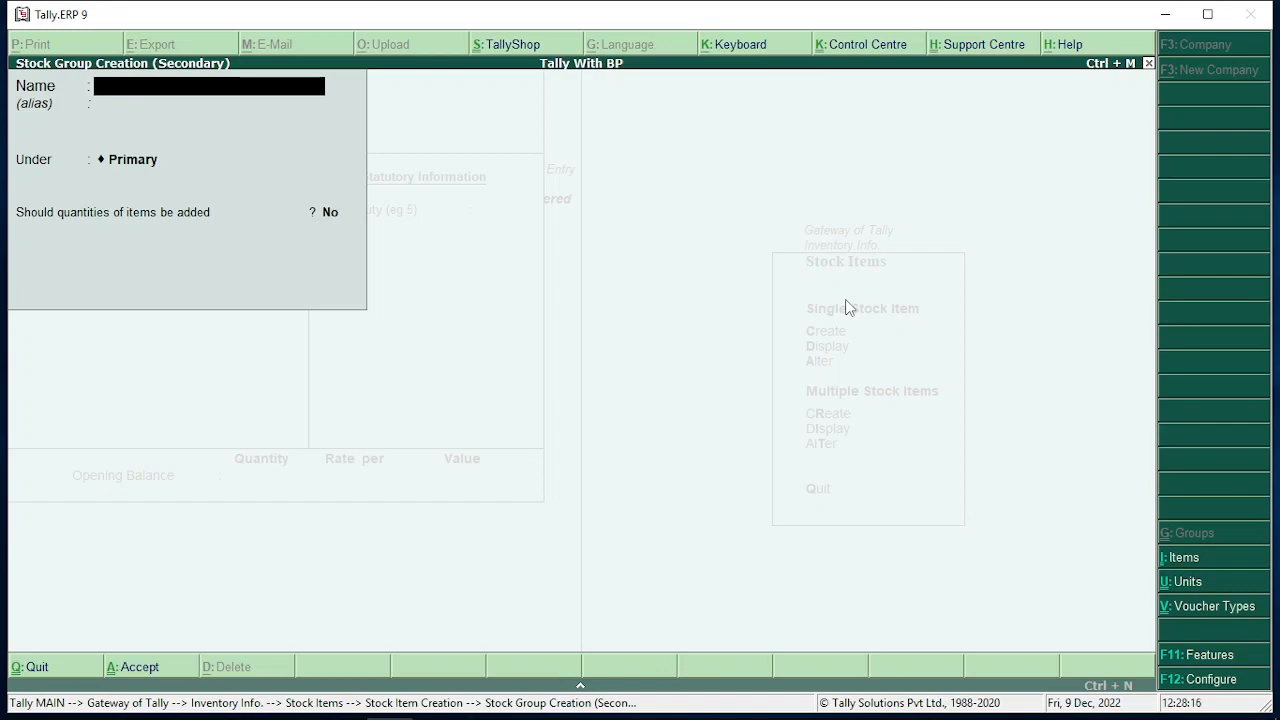
type("Medicin")
key("Return")
key("Return")
key("Return")
key("Return")
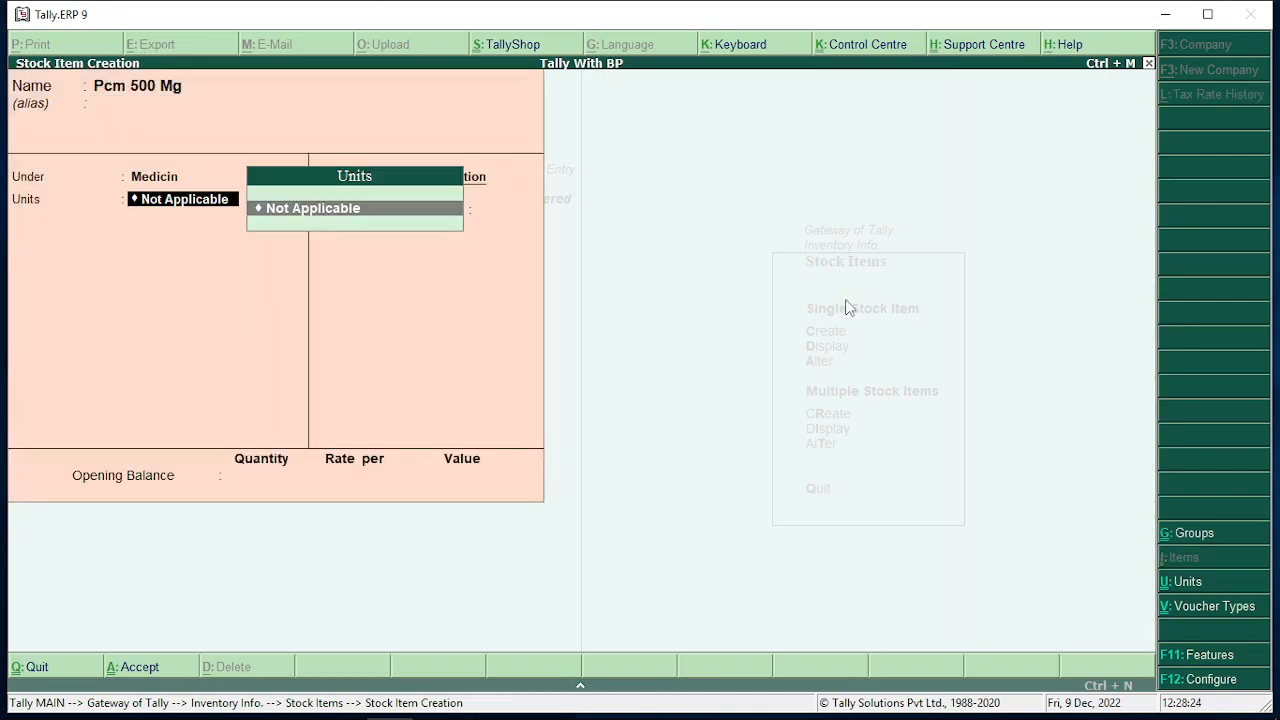
Step: Create a simple unit with symbol stp, formal name Strip and 0 decimal places, and assign it to the stock item
key("alt+c")
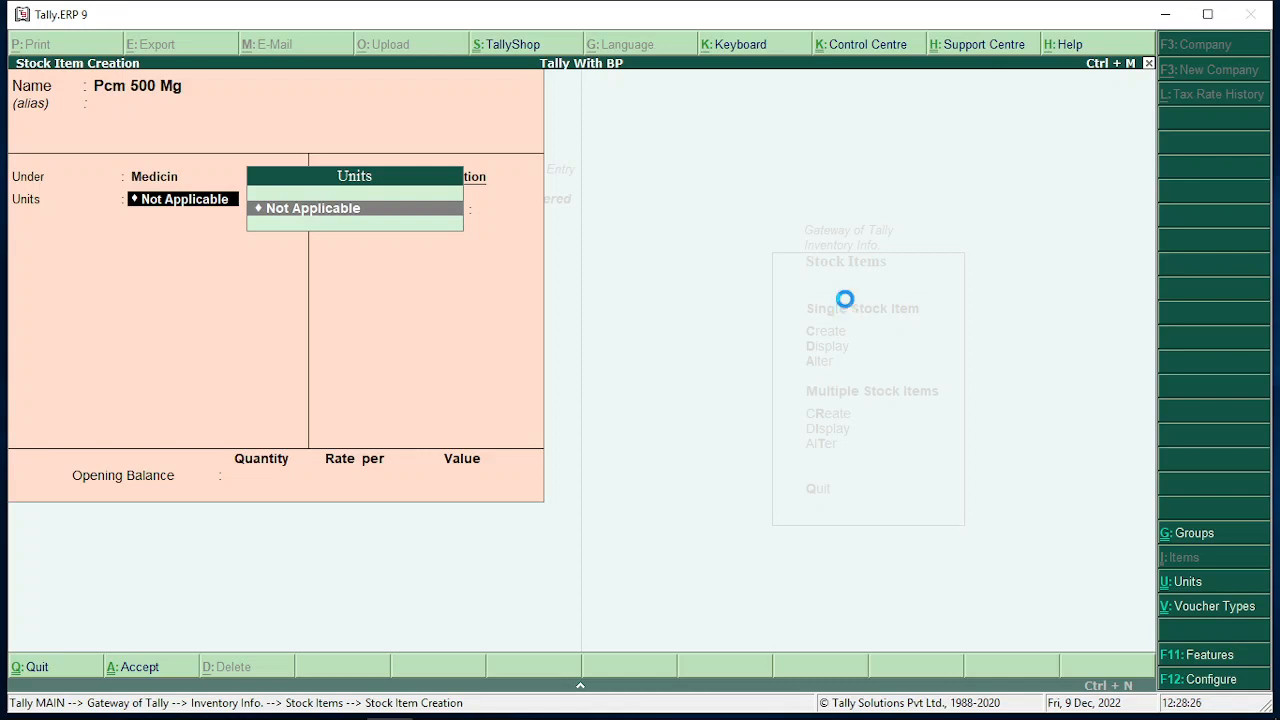
type("str")
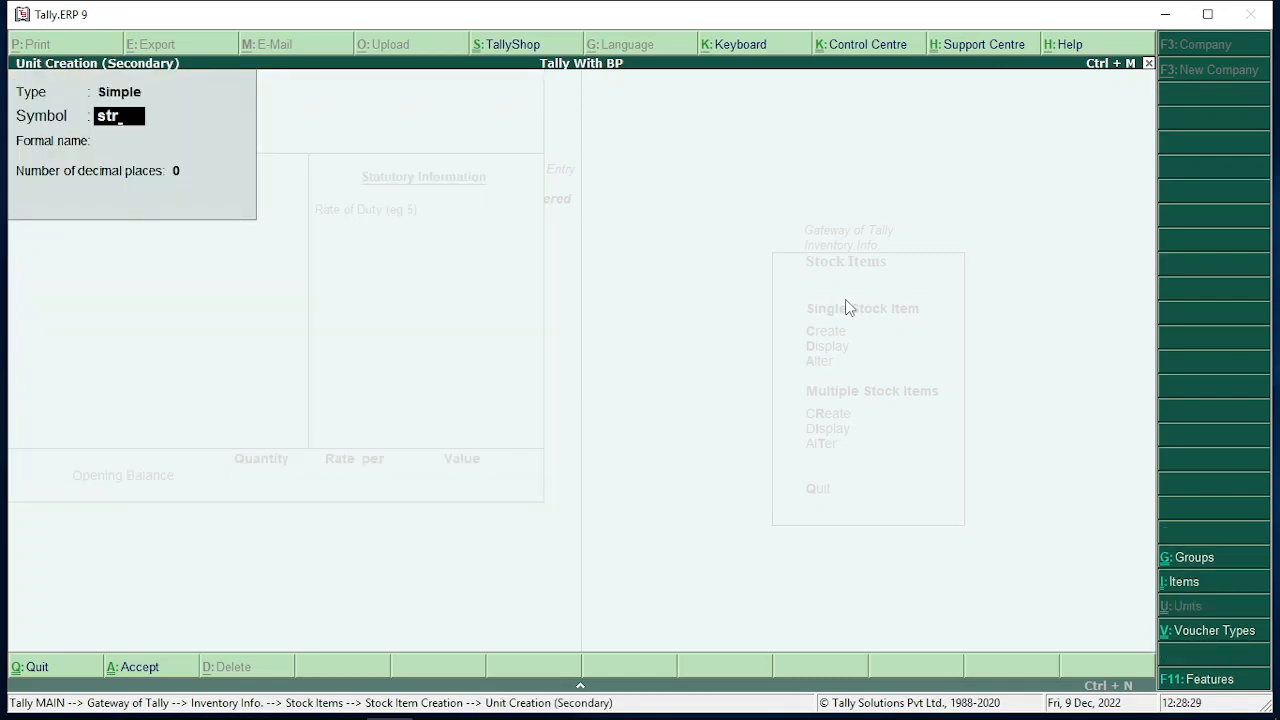
key("BackSpace")
type("p")
key("Return")
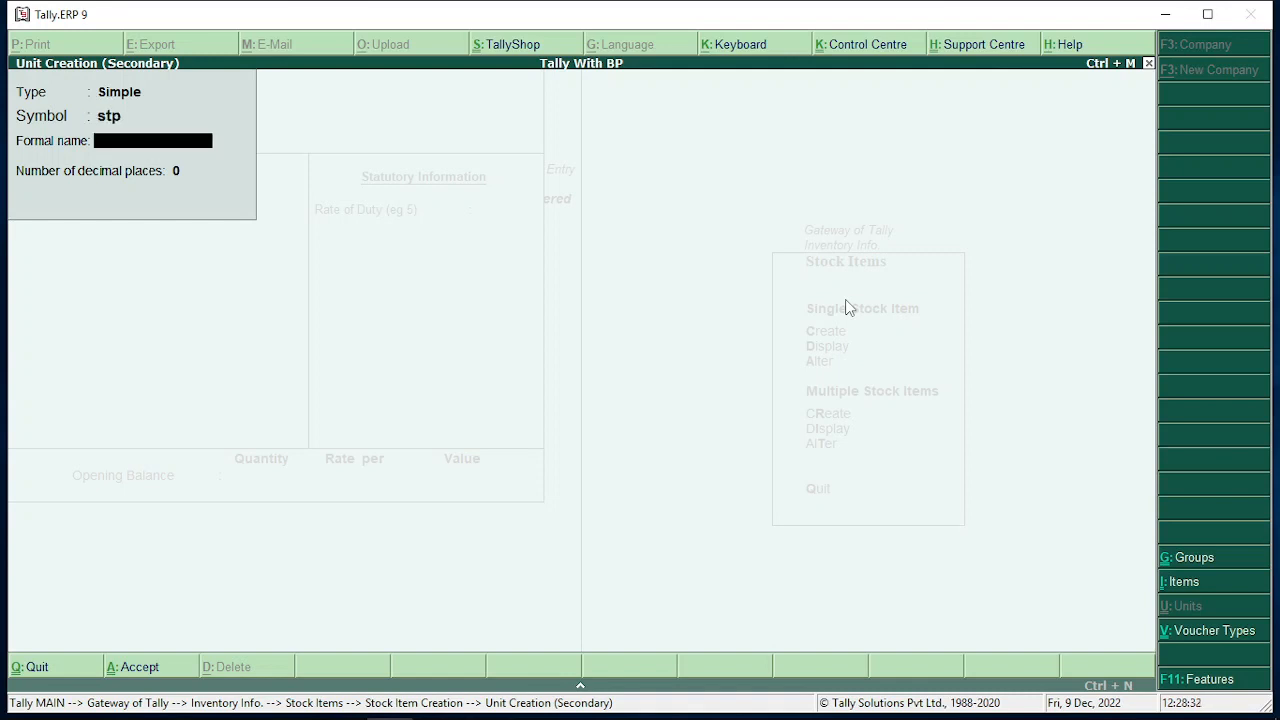
type("Str")
key("BackSpace")
type("trip")
key("Return")
key("Return")
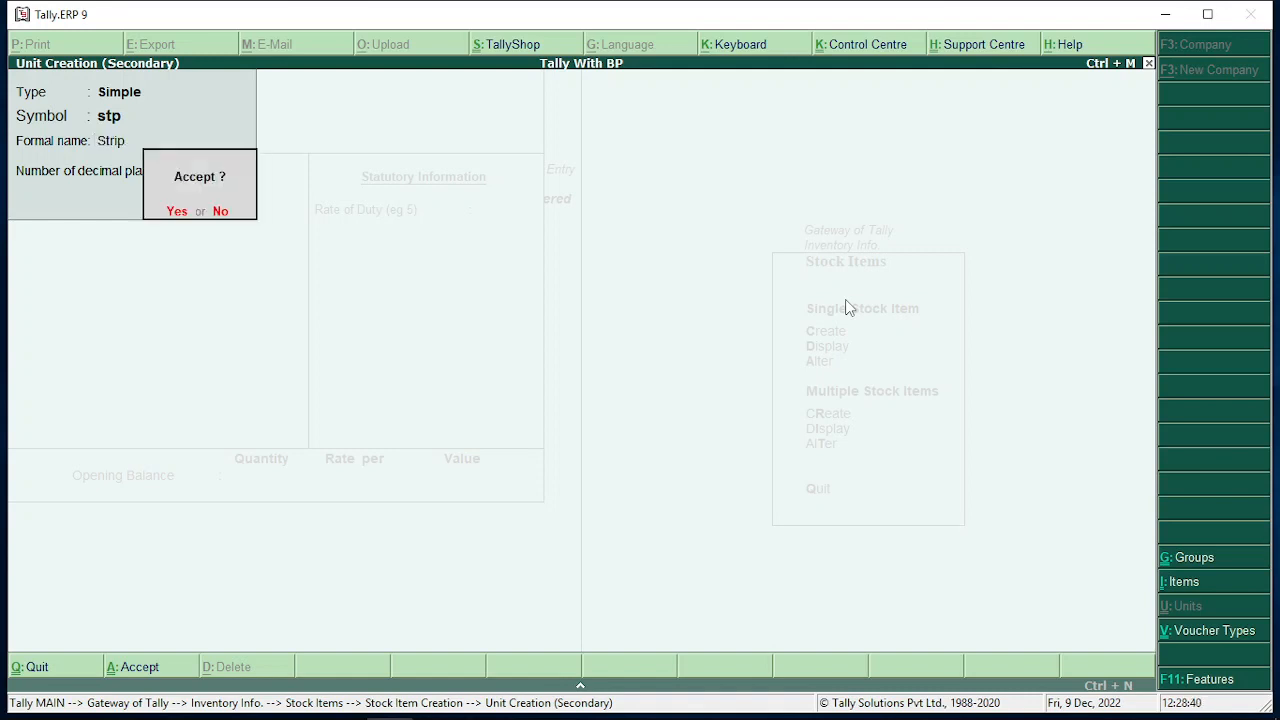
key("Return")
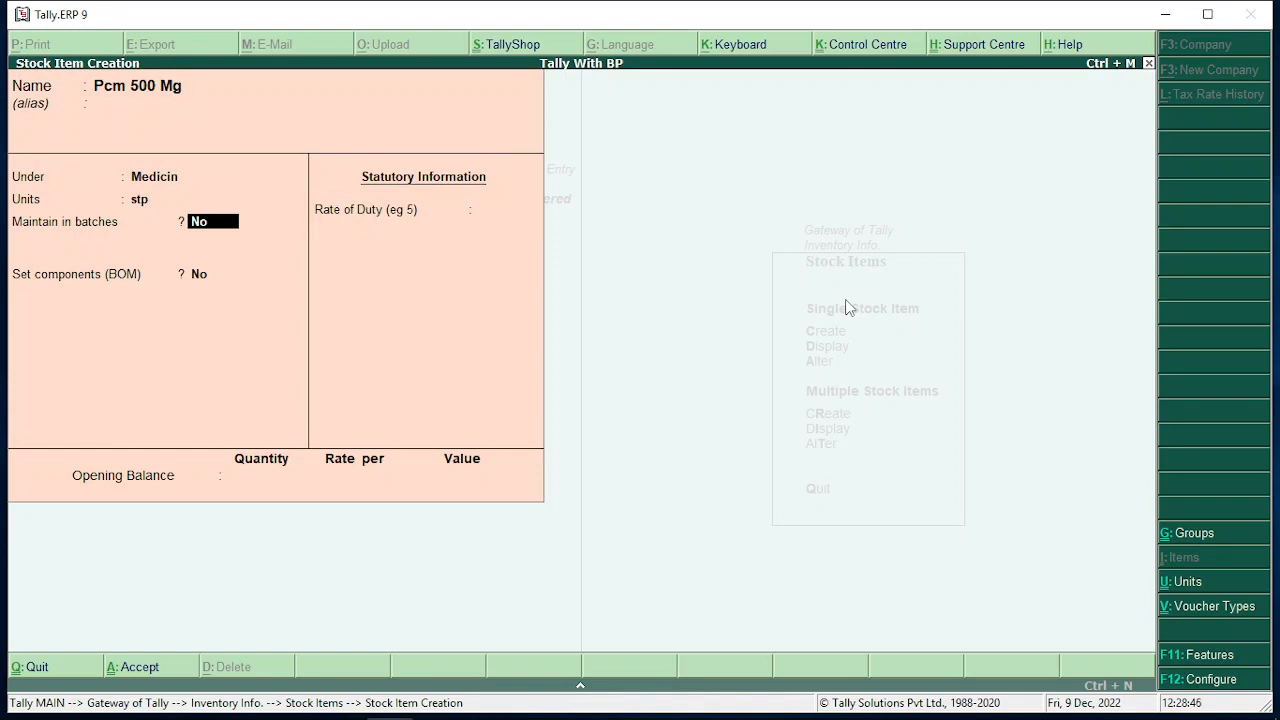
Step: Set maintain in batches, track date of manufacturing and use expiry dates to Yes for Pcm 500 Mg
type("y")
key("Return")
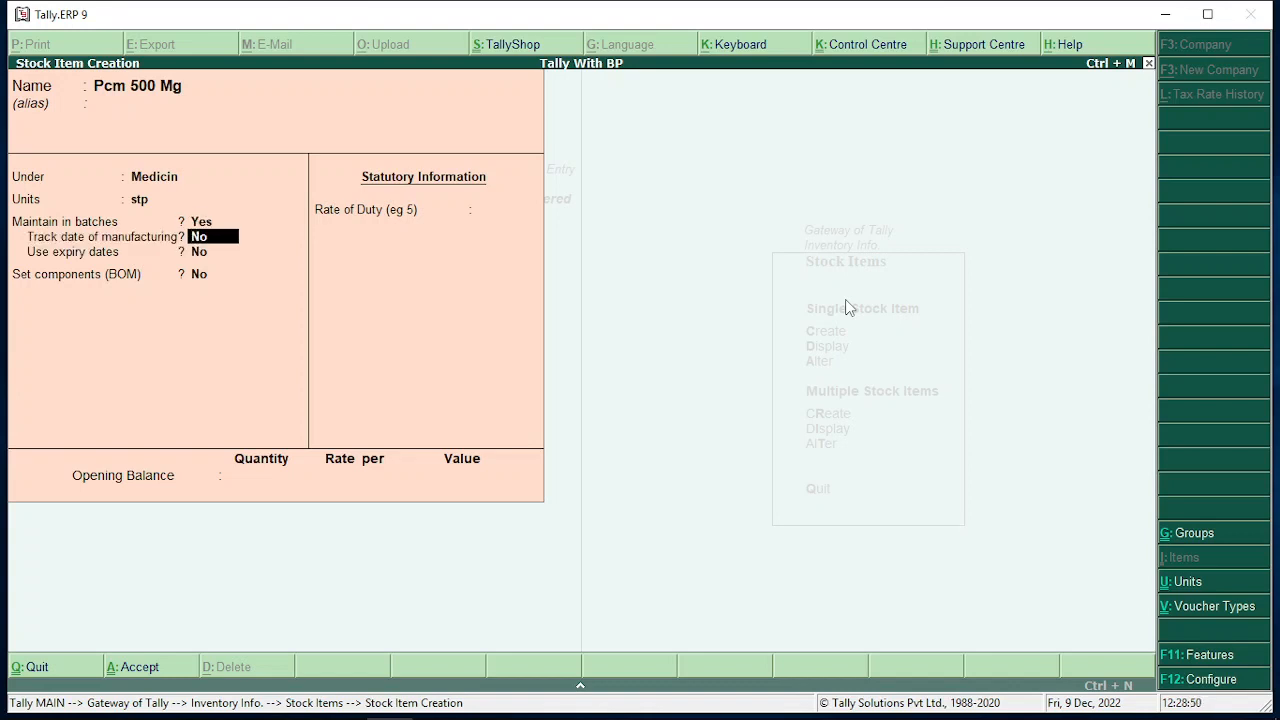
type("y")
key("Return")
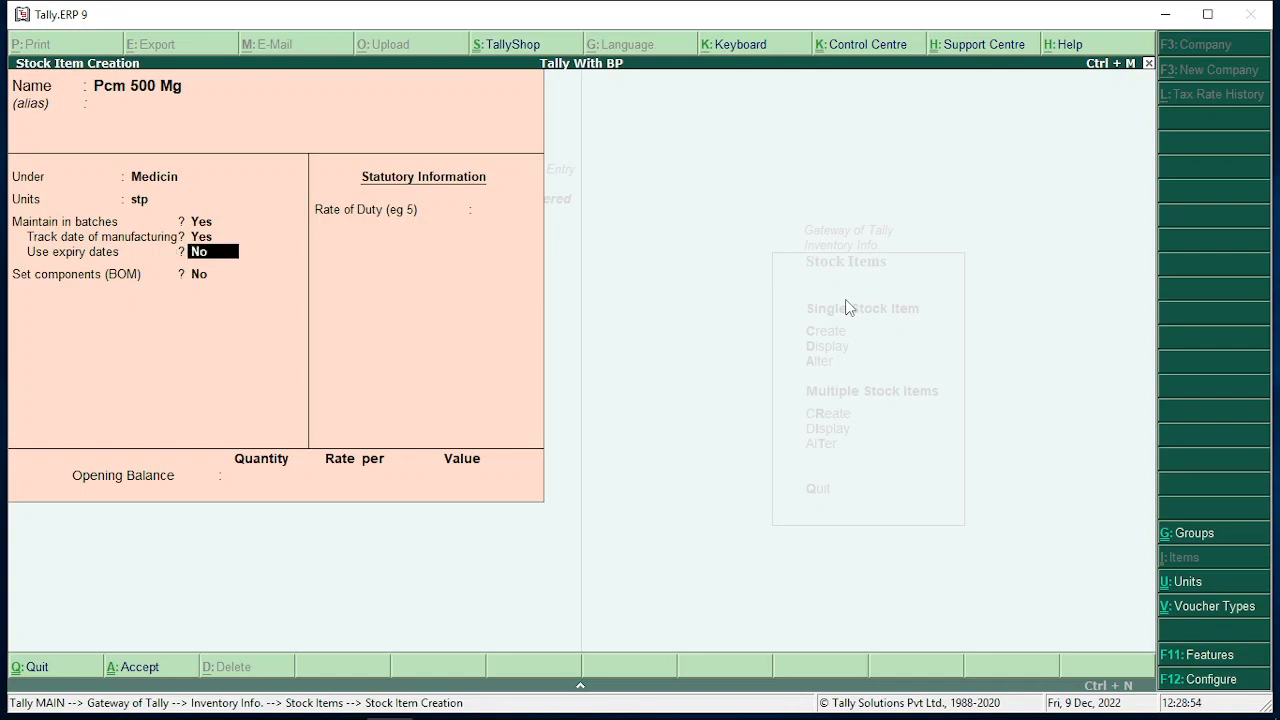
type("y")
key("Return")
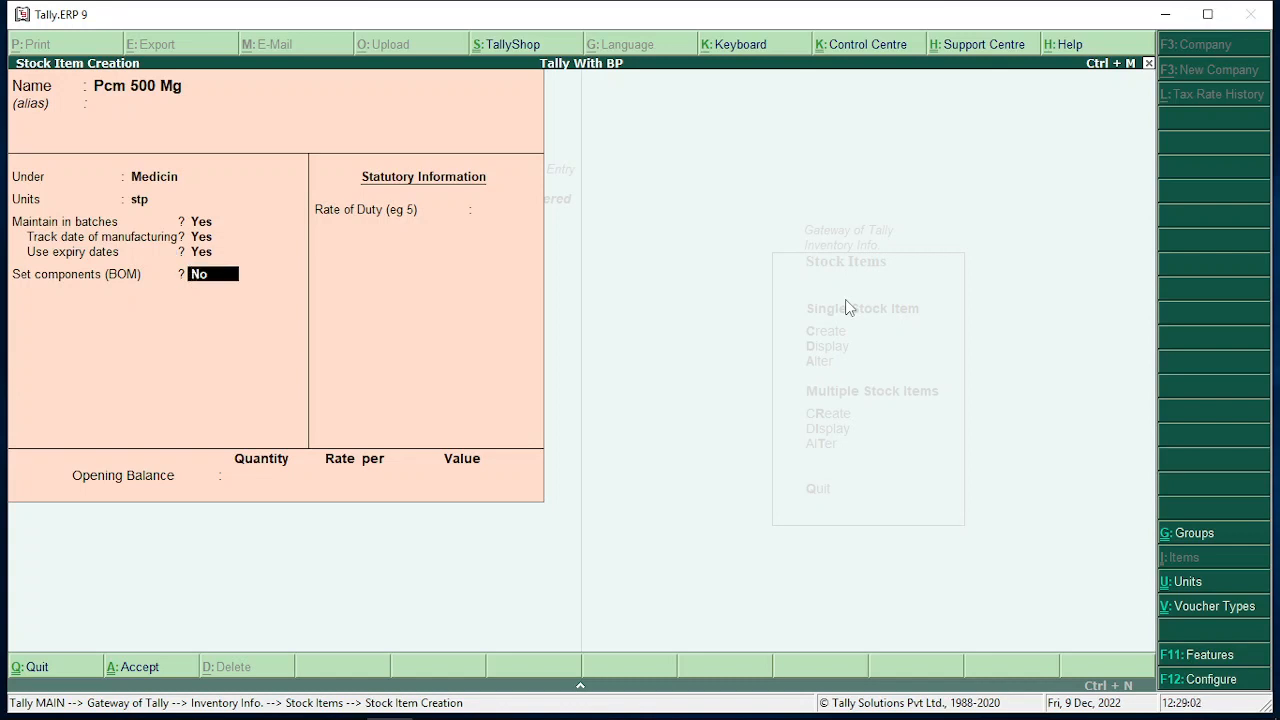
Step: Configure the stock item form to disable component list details (Bill of Materials)
key("F12")
key("Return")
key("Return")
key("Return")
key("Return")
key("Return")
key("Return")
key("Return")
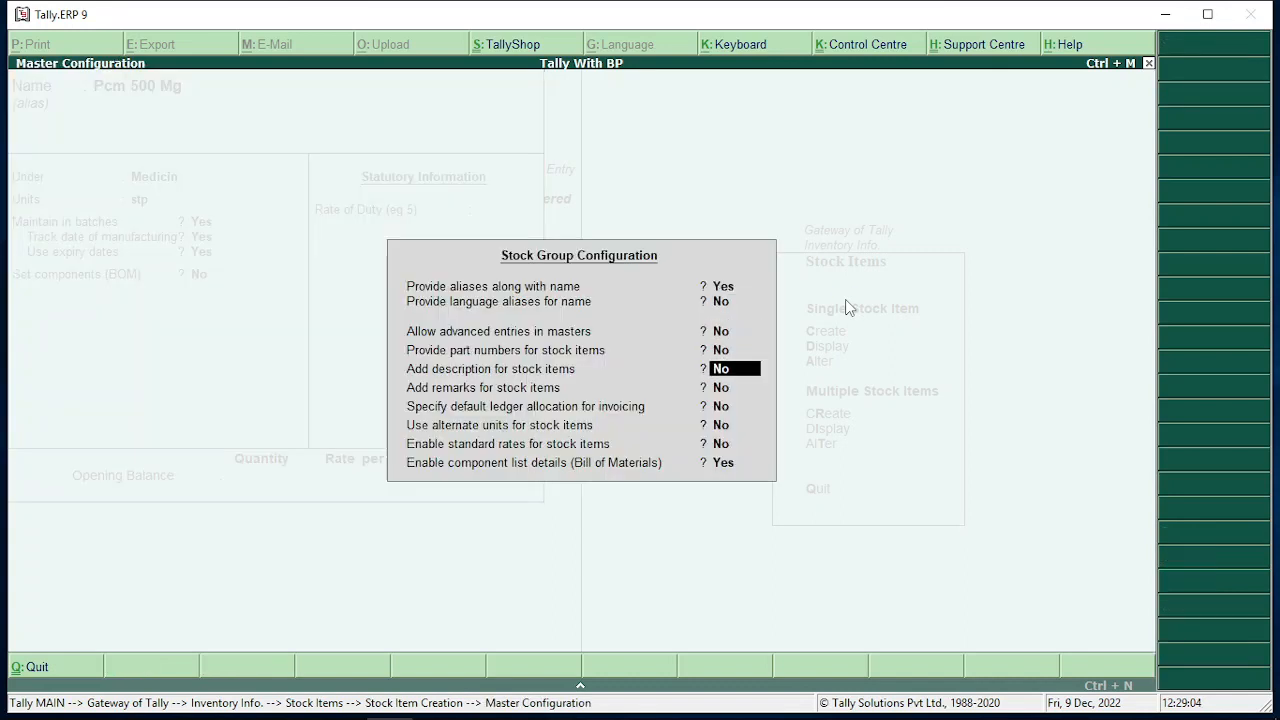
key("Return")
key("Return")
type("n")
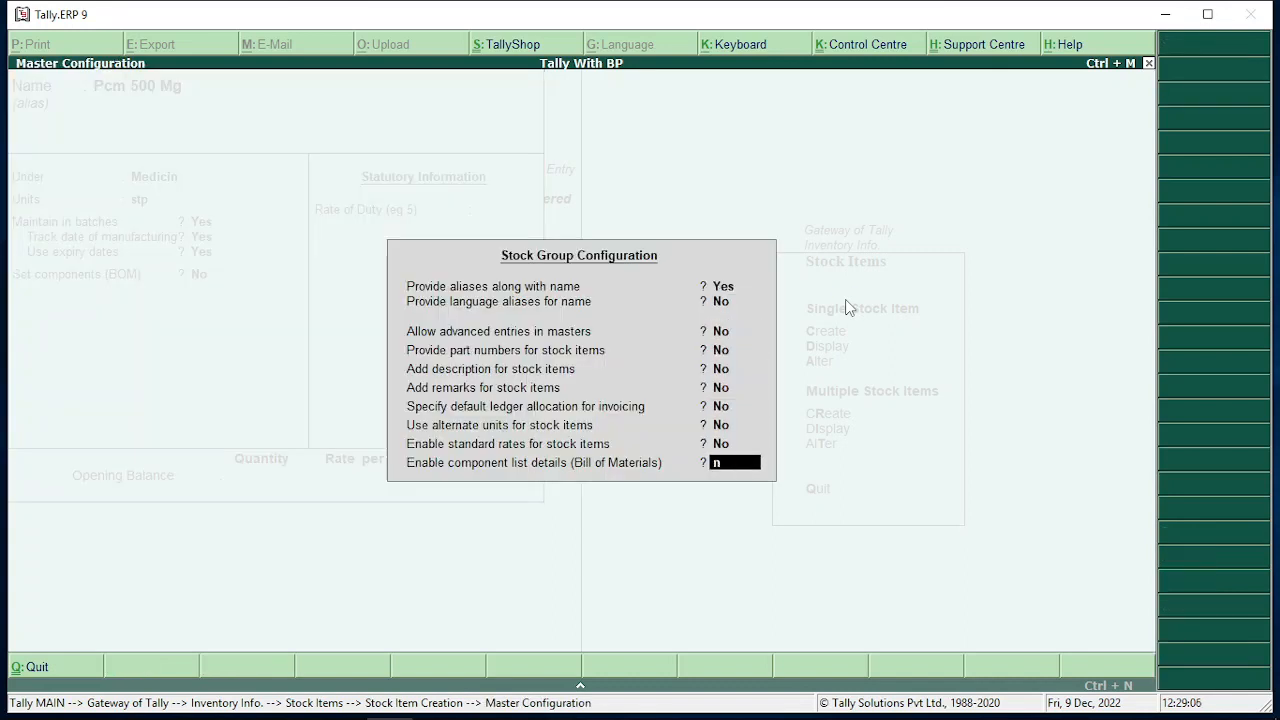
key("Return")
key("Return")
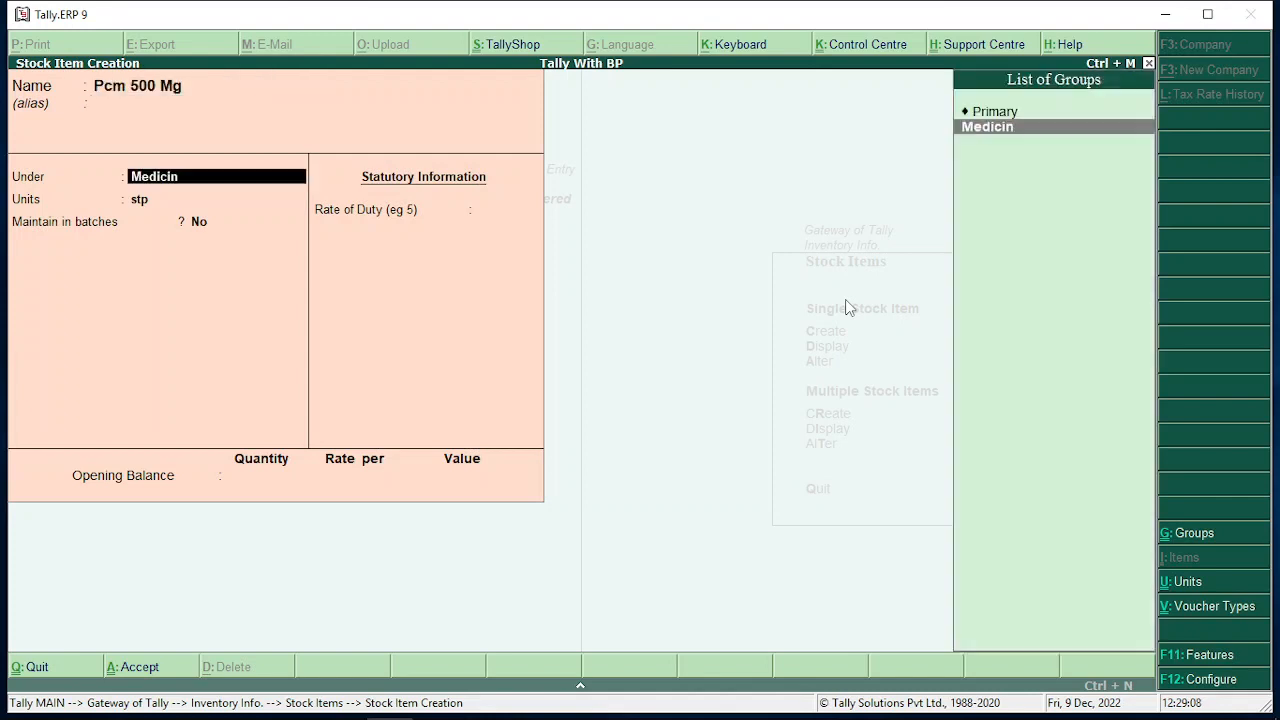
Step: Enable batches, manufacturing date tracking and expiry dates for Pcm 500 Mg, and save it with 0 duty and no opening balance
key("Return")
key("Return")
type("y")
key("Return")
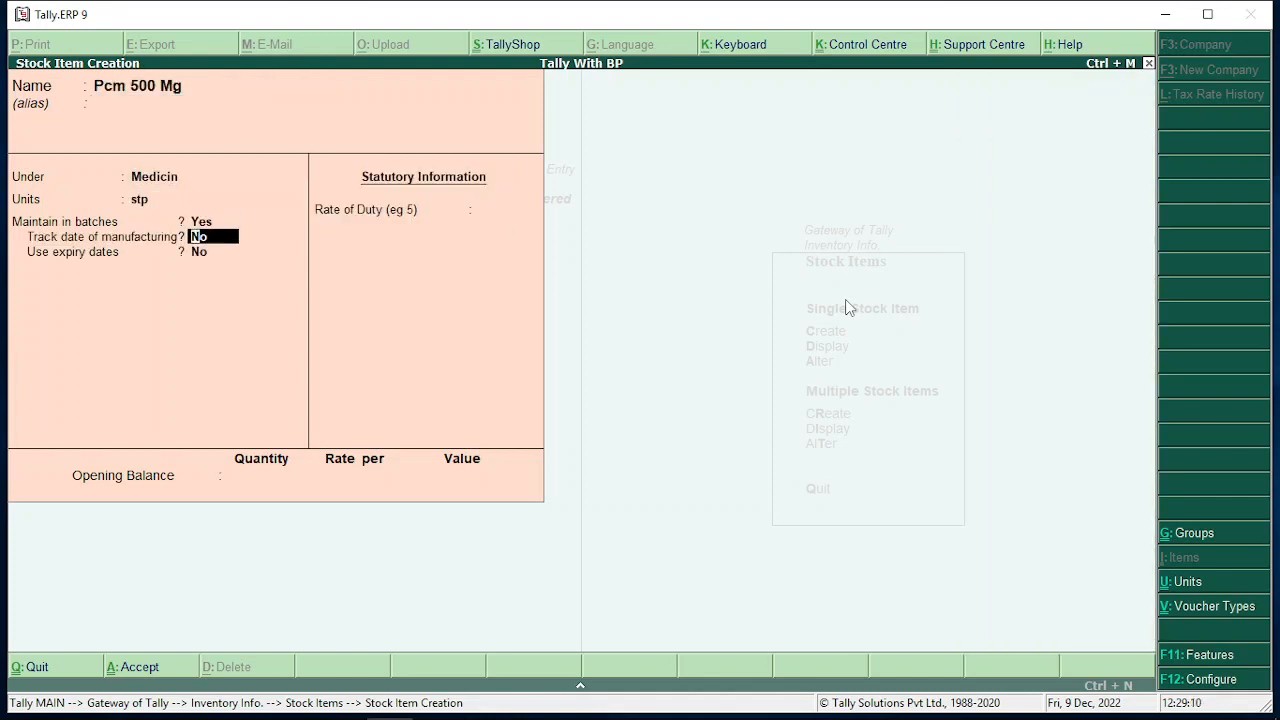
type("y")
key("Return")
type("y")
key("Return")
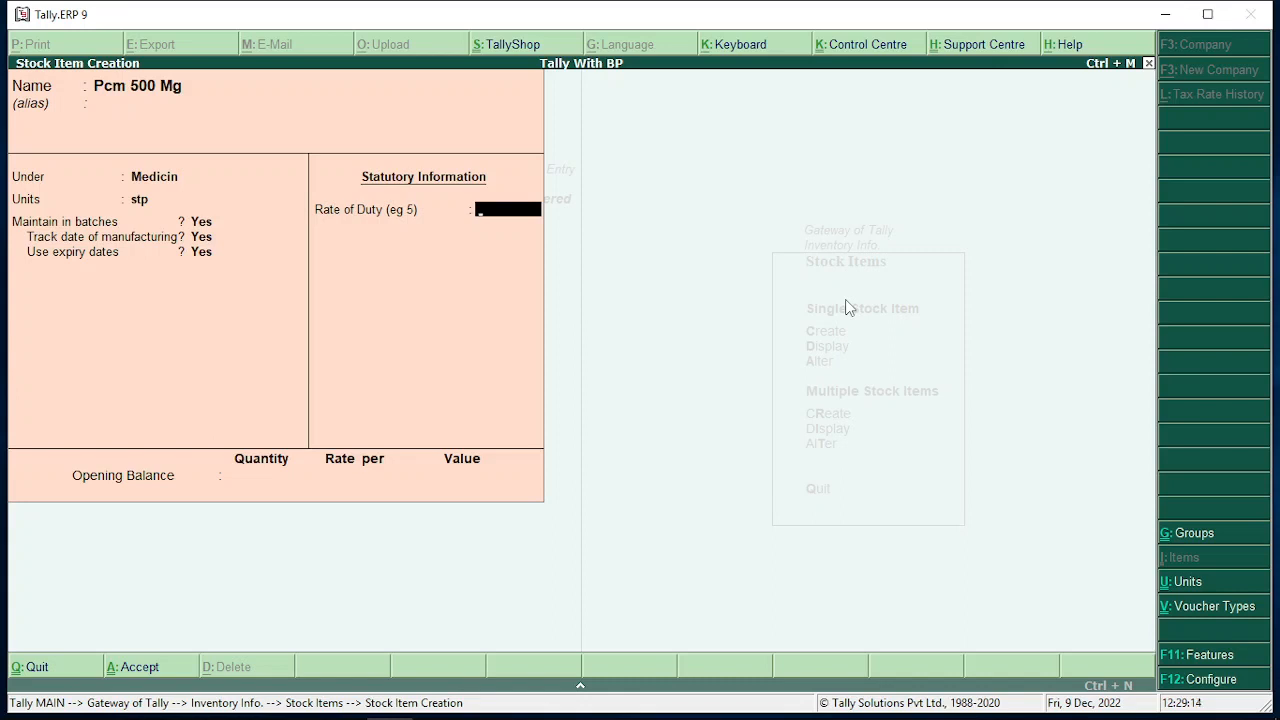
key("Return")
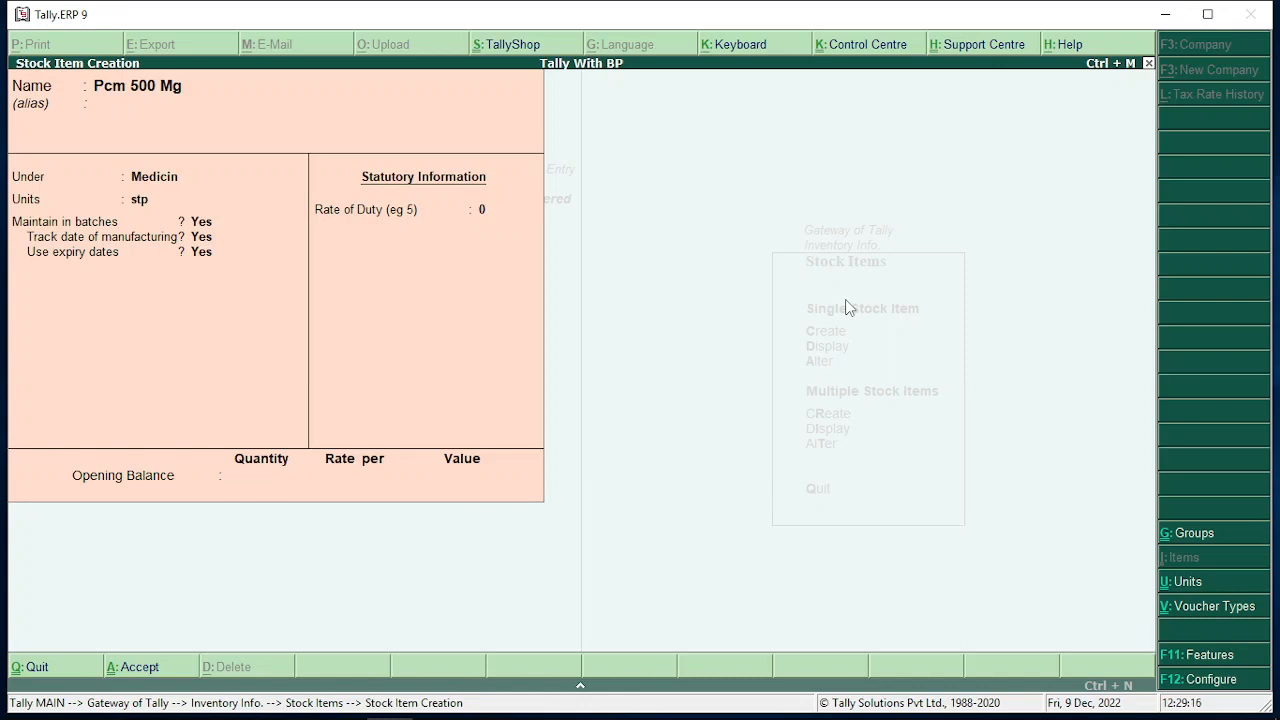
key("Return")
key("Return")
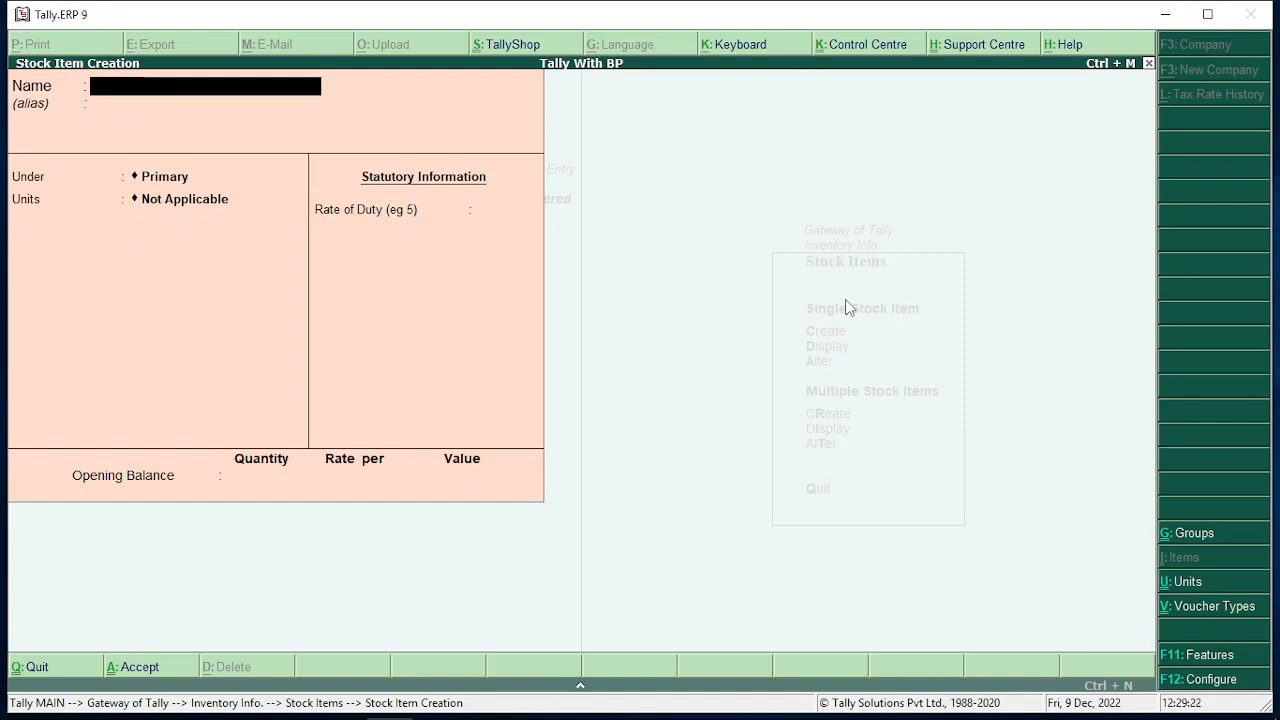
Step: Create stock item Amoxillin under Medicin in stp with batches, manufacturing and expiry dates enabled, and return to the Gateway of Tally
type("Amoxillin")
key("Return")
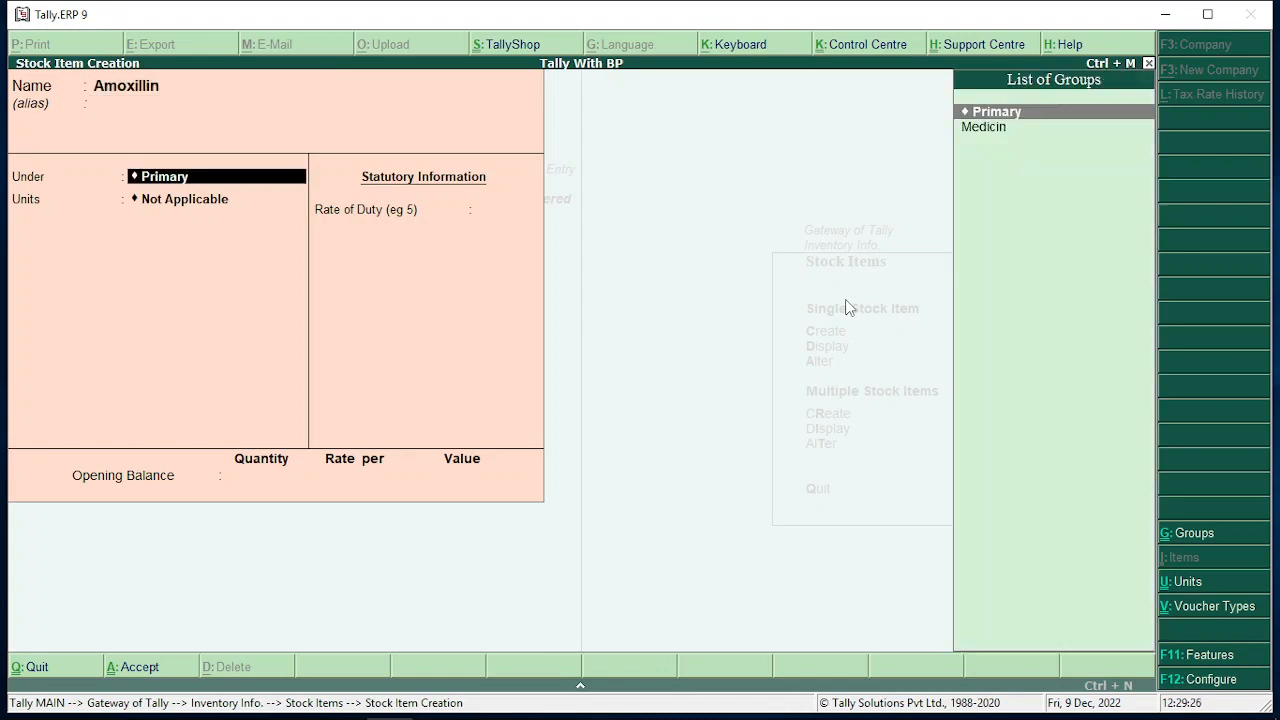
key("Down")
key("Return")
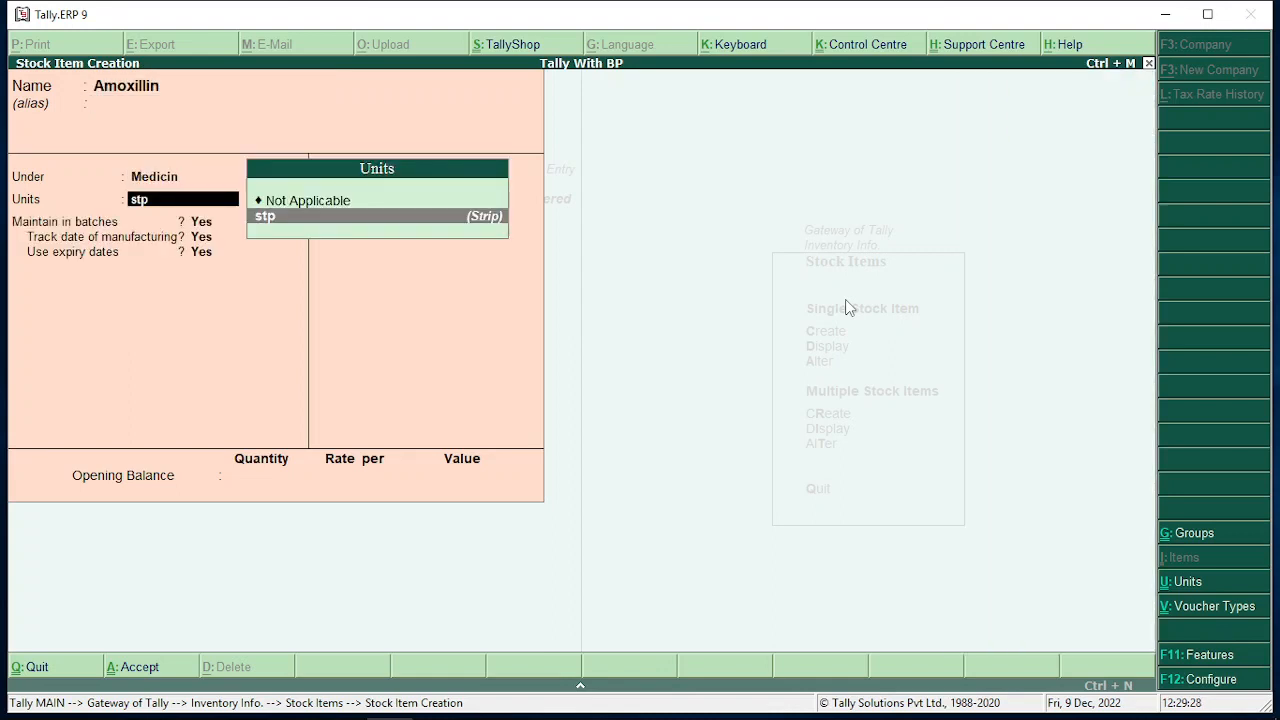
key("Return")
key("Return")
key("Return")
key("Return")
key("Return")
key("Return")
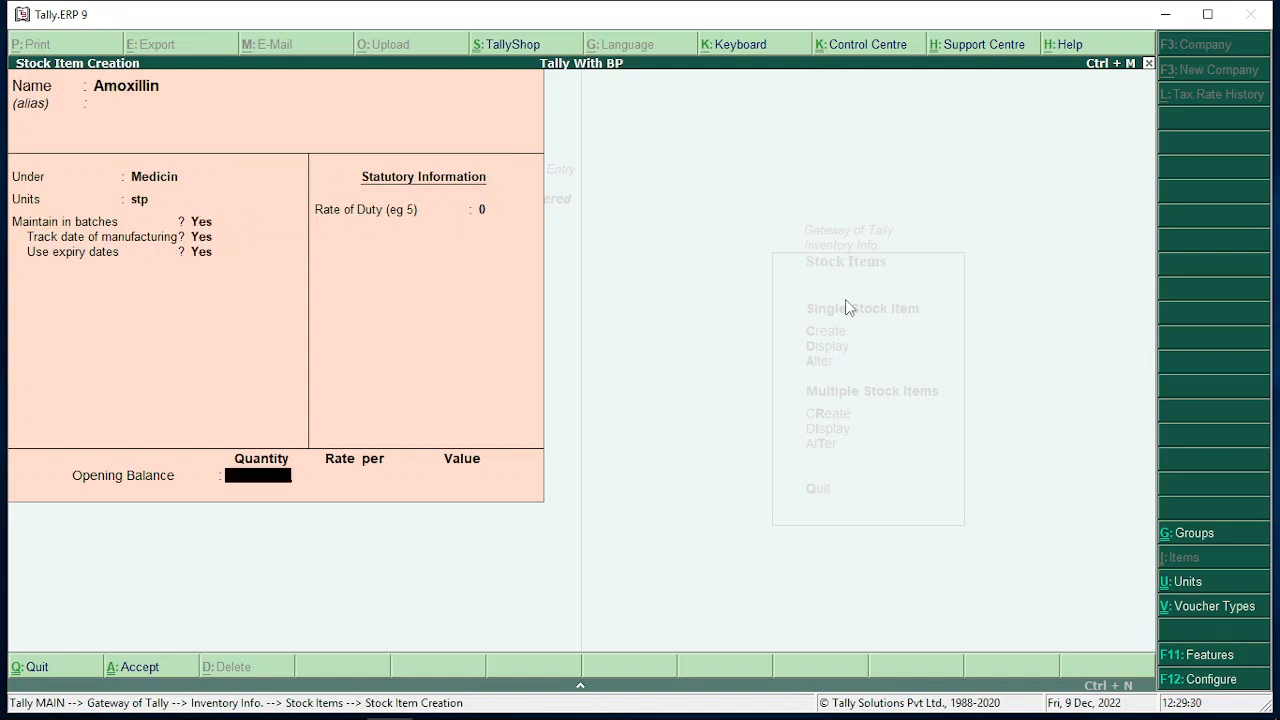
key("Return")
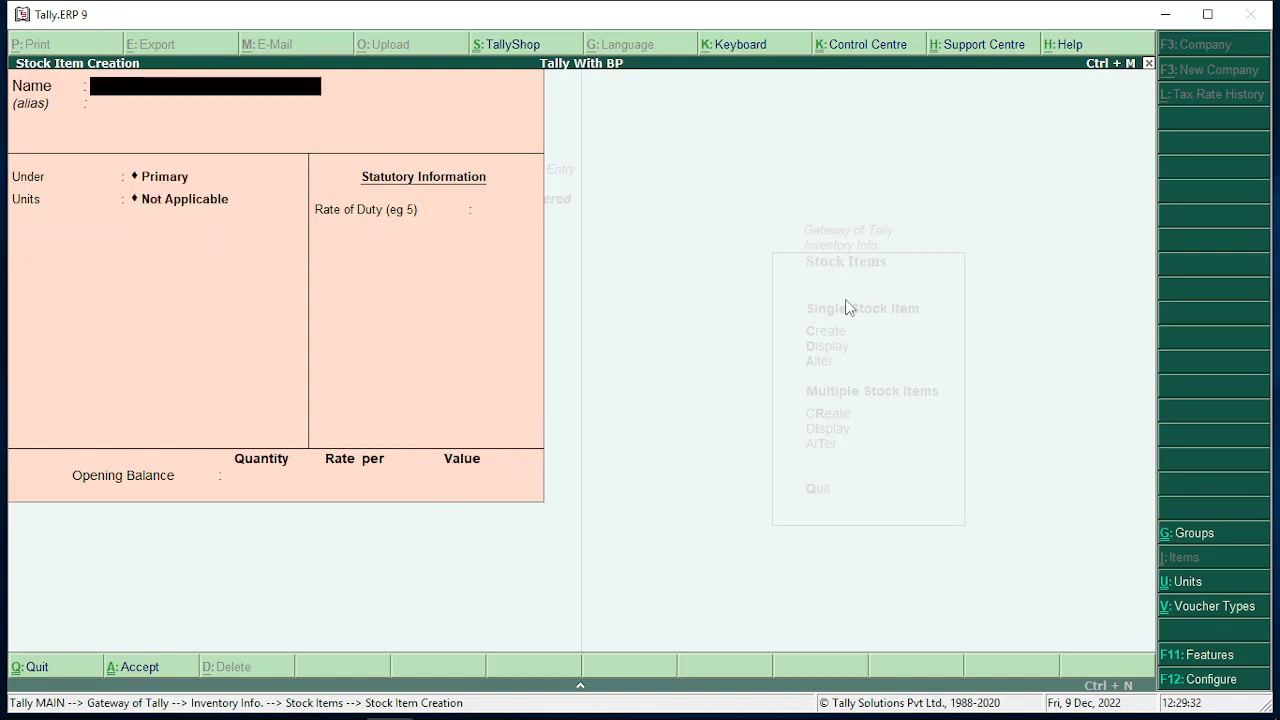
key("Escape")
key("Return")
key("Escape")
key("Escape")
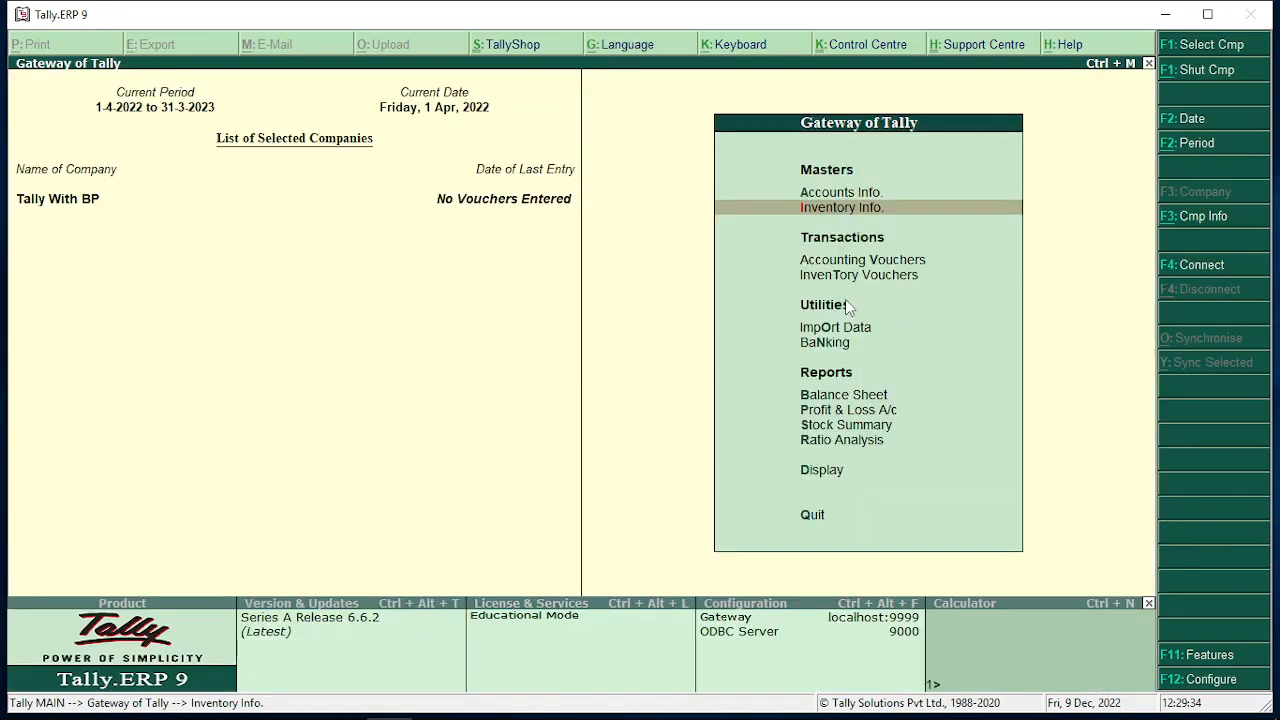
Step: Start a purchase accounting voucher with supplier invoice number 12 dated 1-Apr-2022
key("Down")
key("Down")
key("Up")
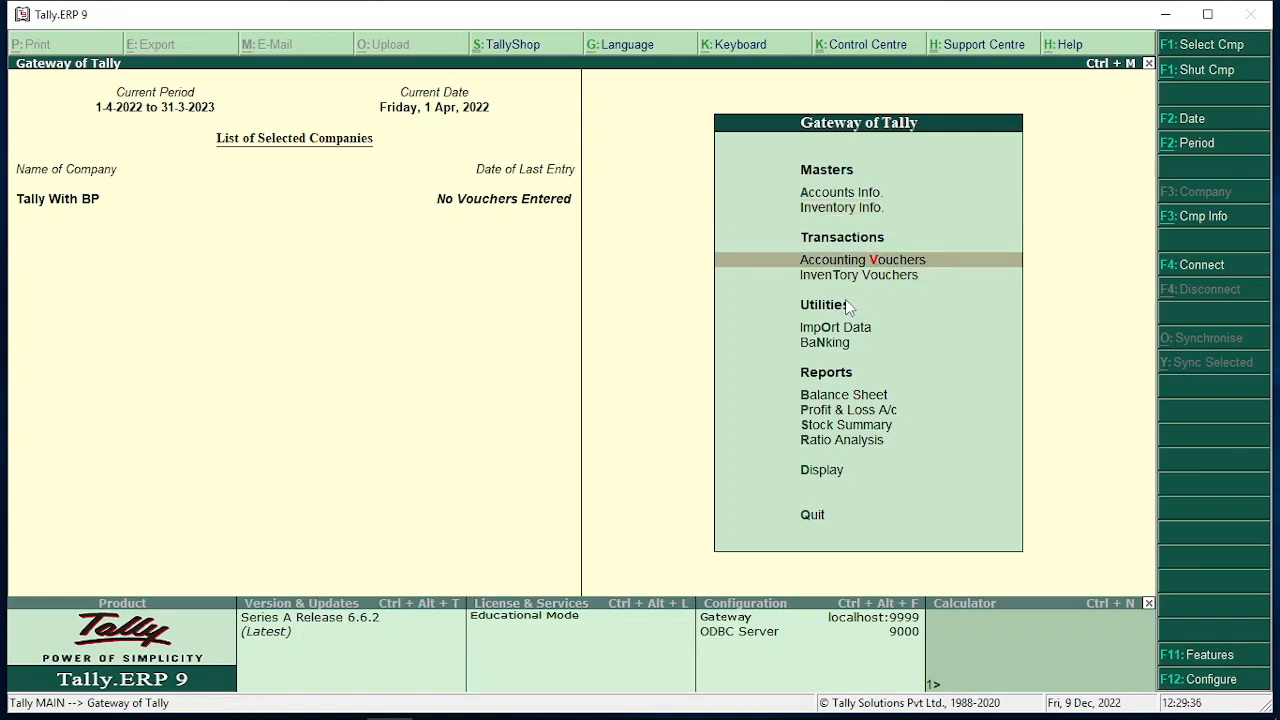
key("Return")
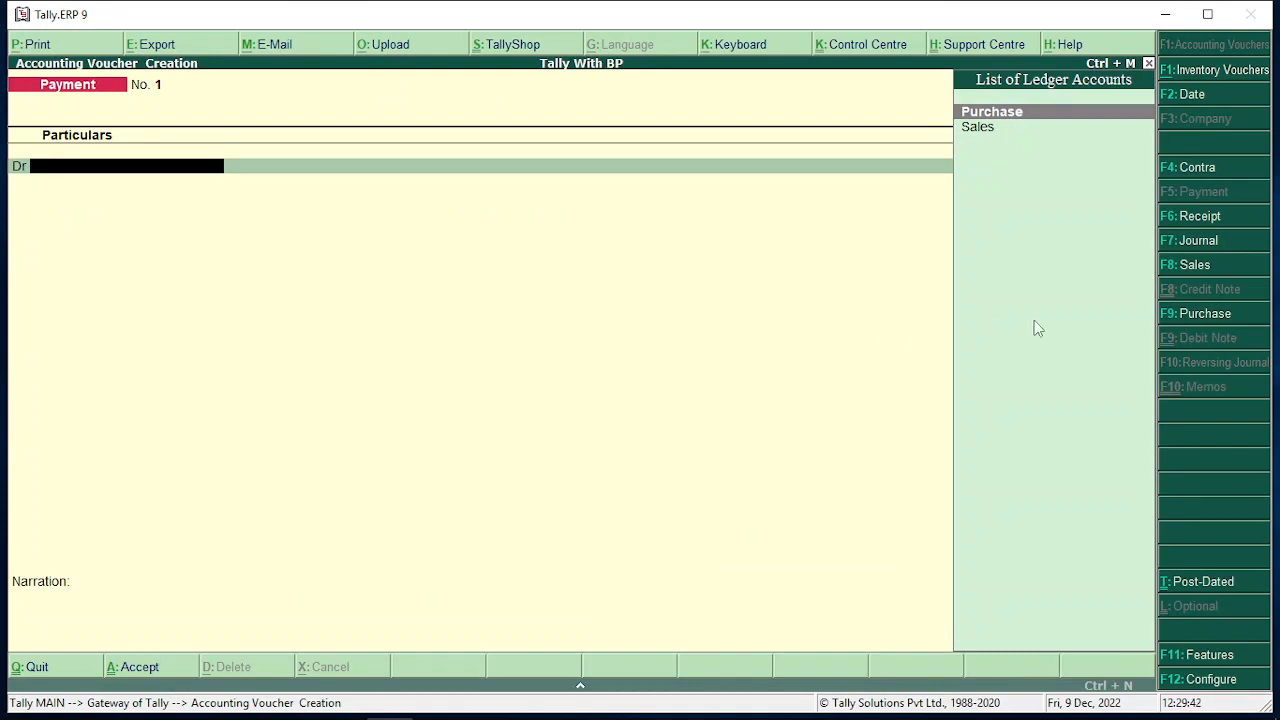
left_click(1208, 318)
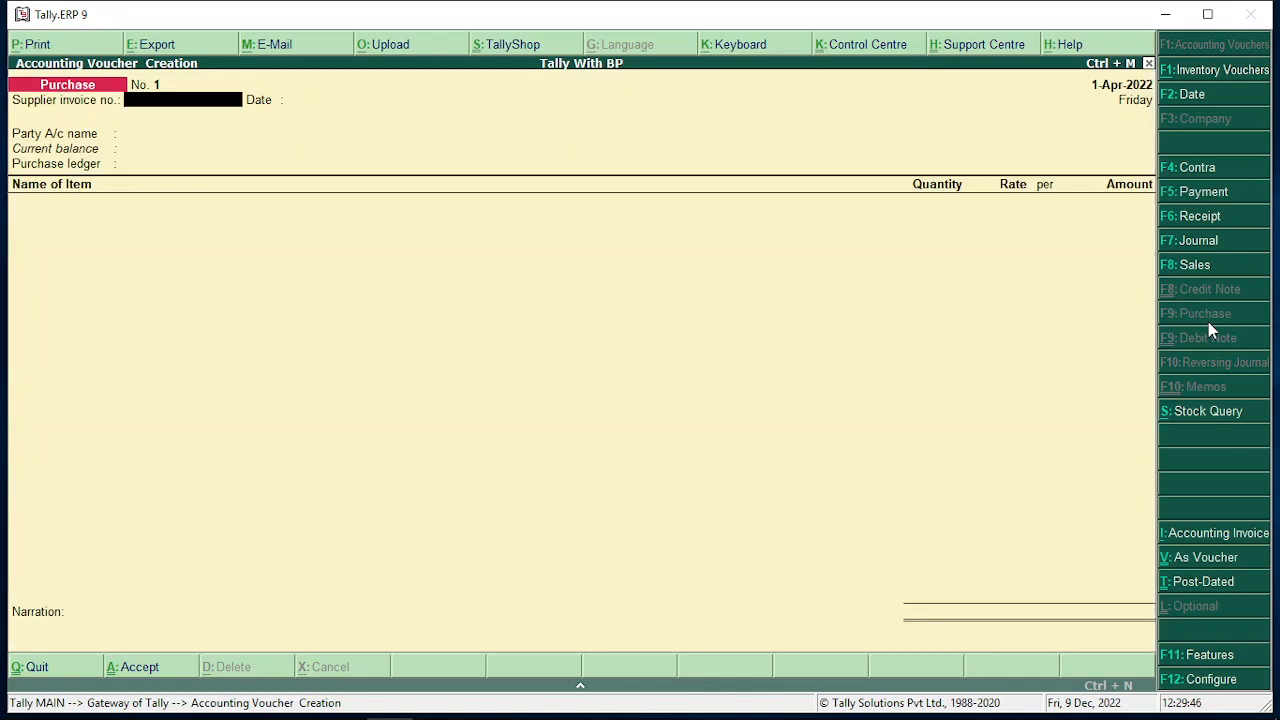
type("12")
key("Return")
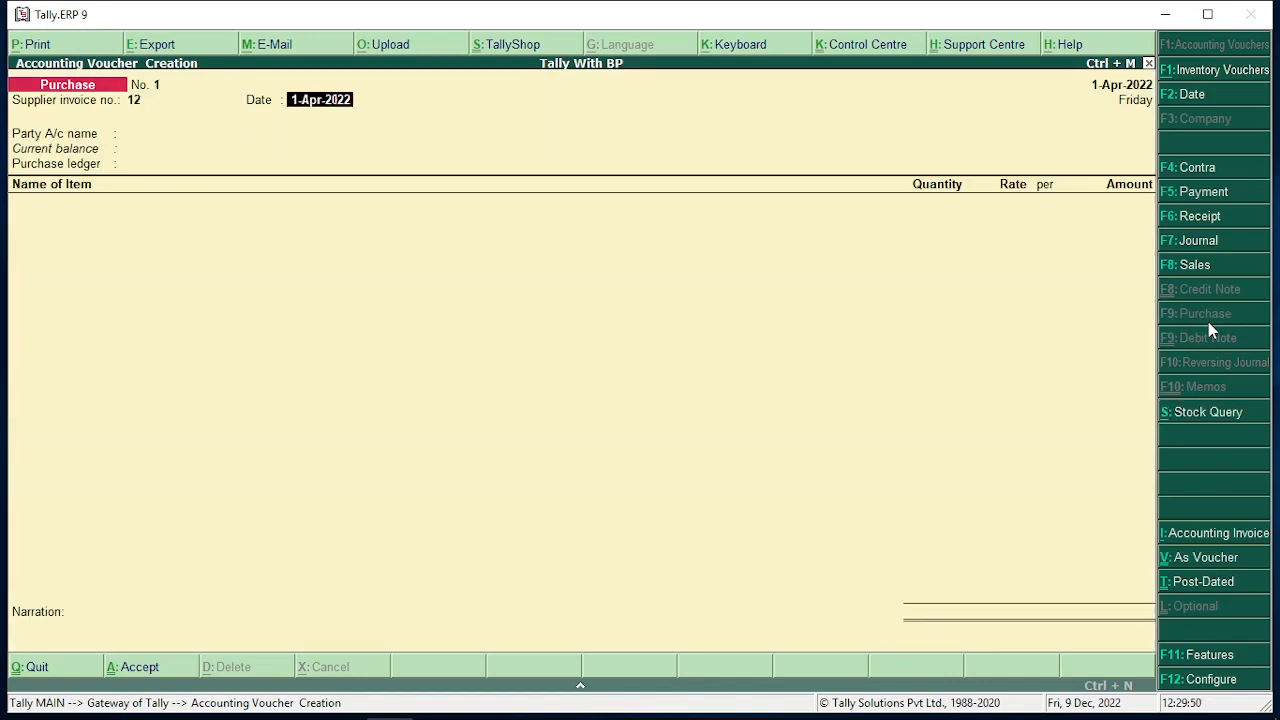
key("Return")
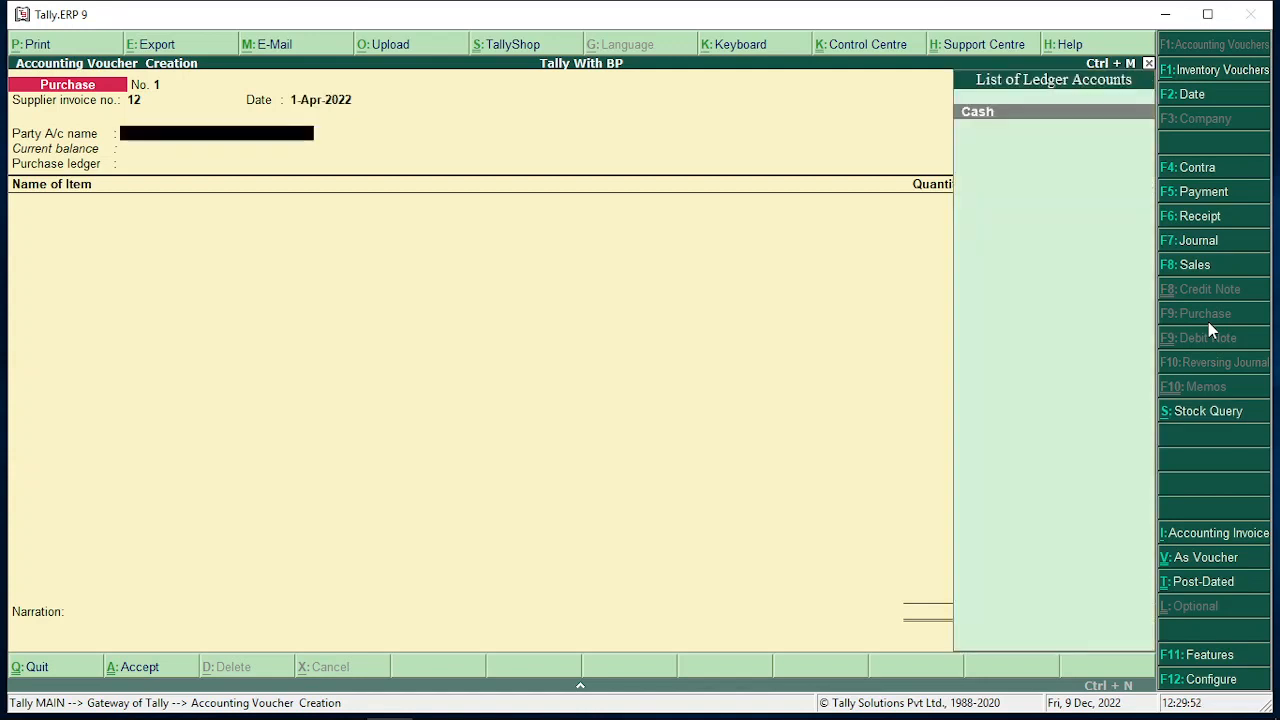
Step: Choose Cash as the party account with supplier Ram Medical Shop in Delhi, and select the Purchase ledger
key("Return")
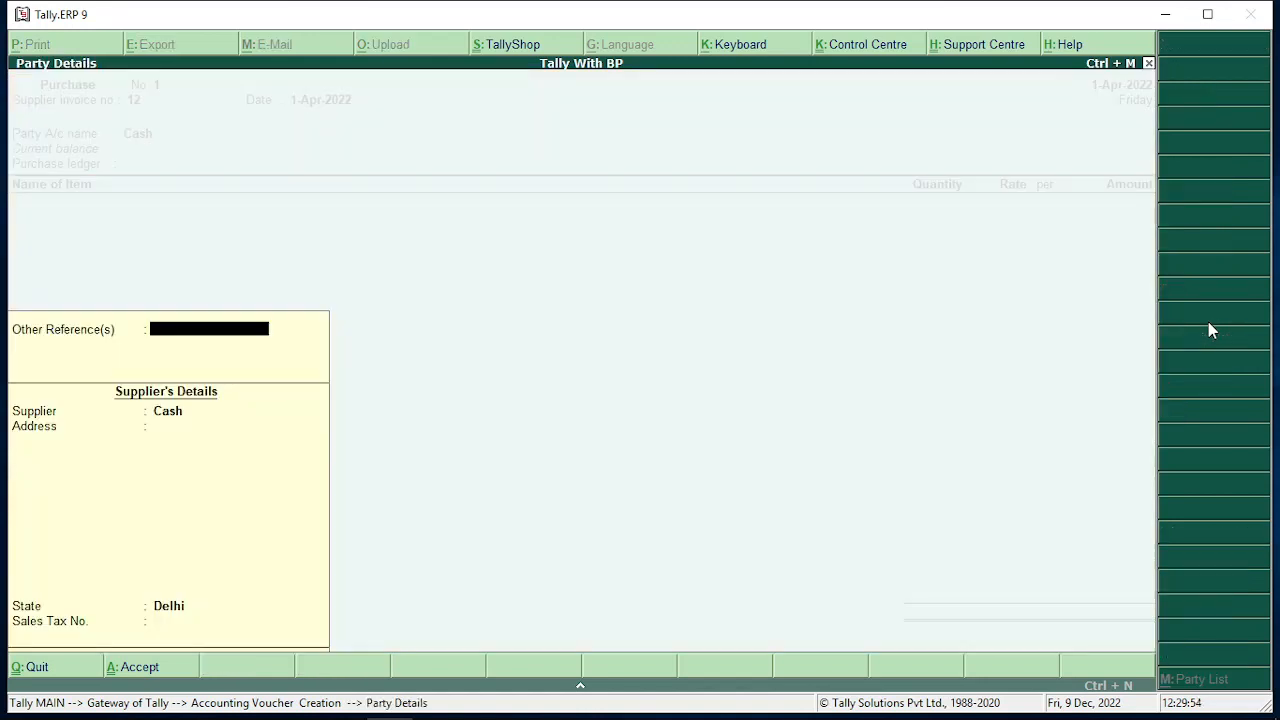
type("Ra")
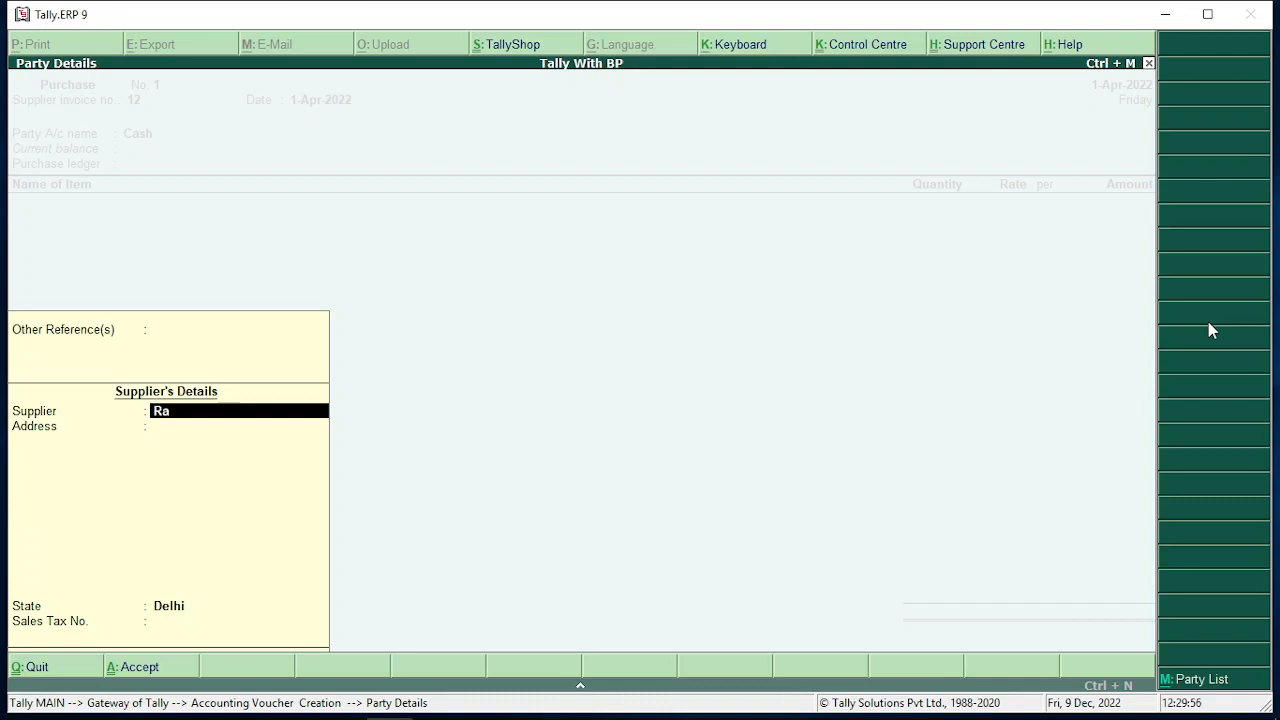
type("m")
type(" Tr")
key("BackSpace")
key("BackSpace")
type("m Medical Shop")
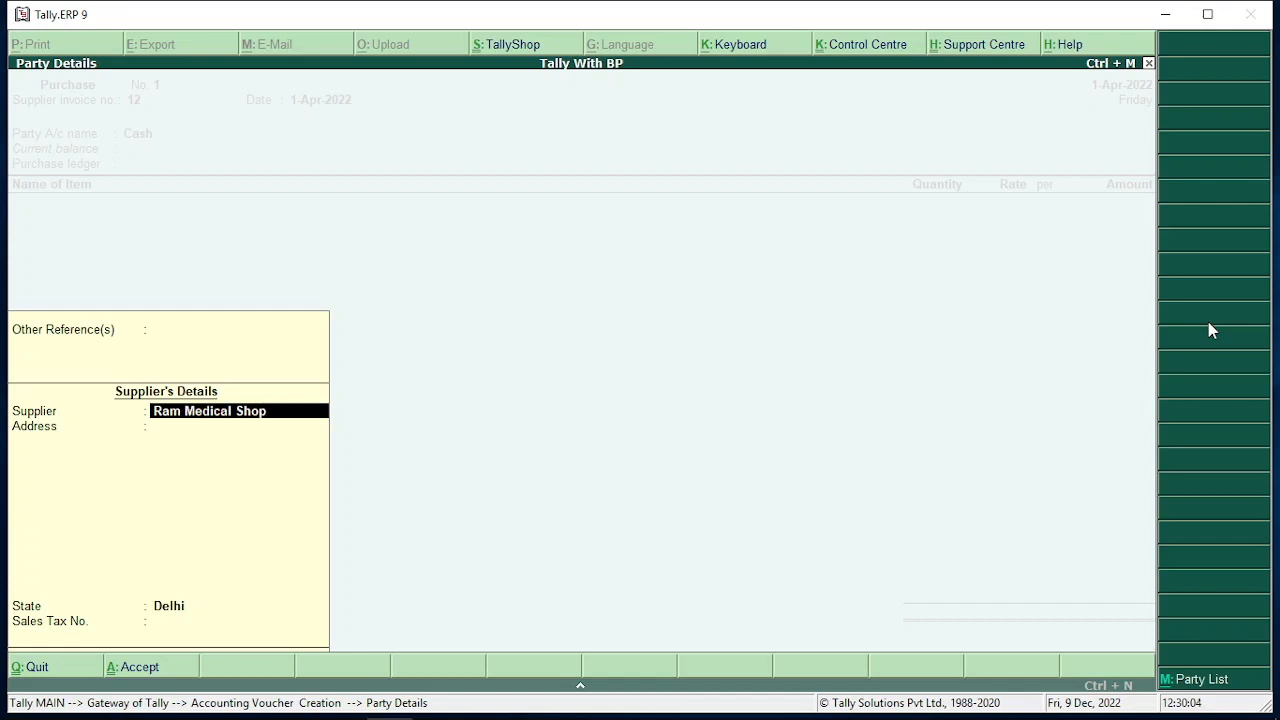
key("Return")
key("Return")
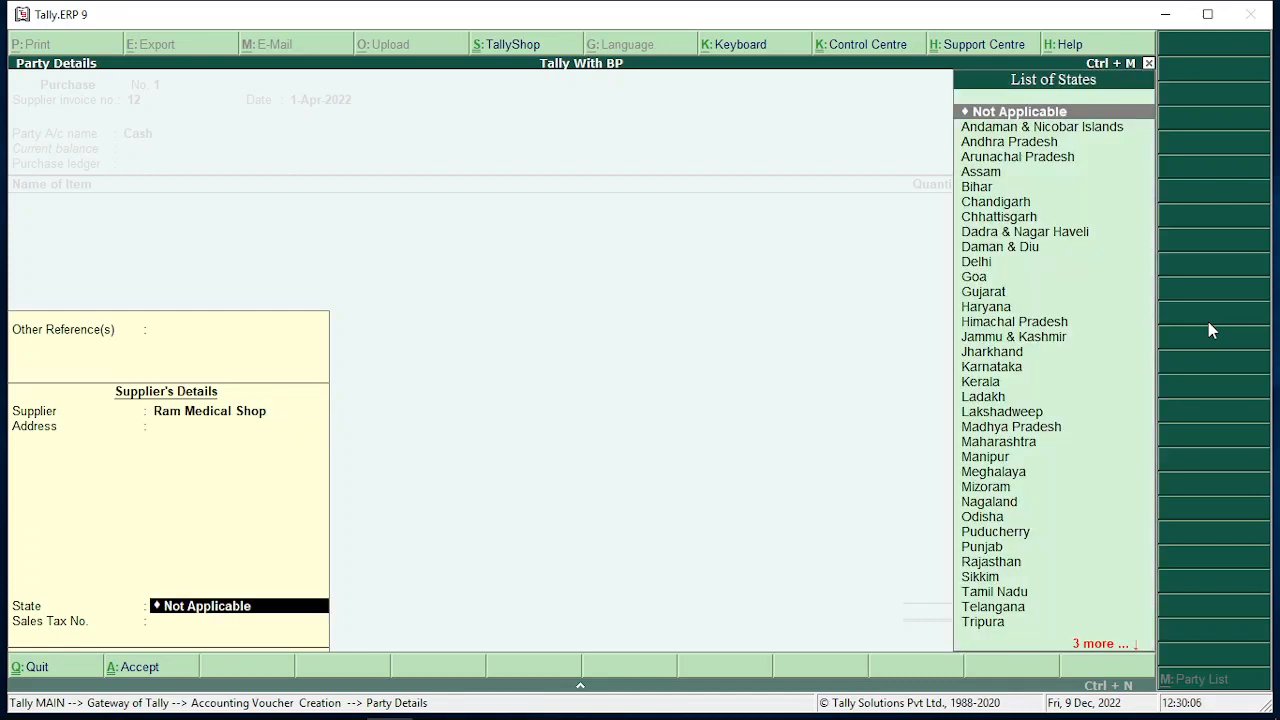
type("Del")
key("Return")
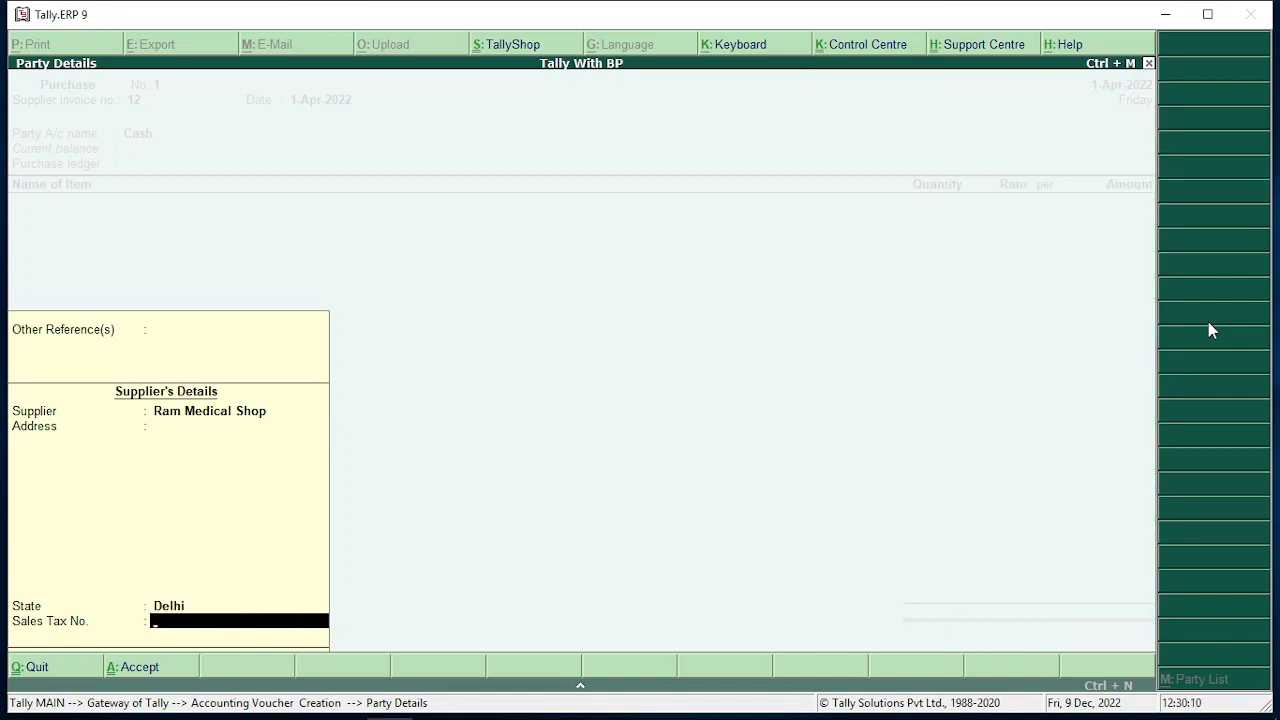
key("Return")
key("Return")
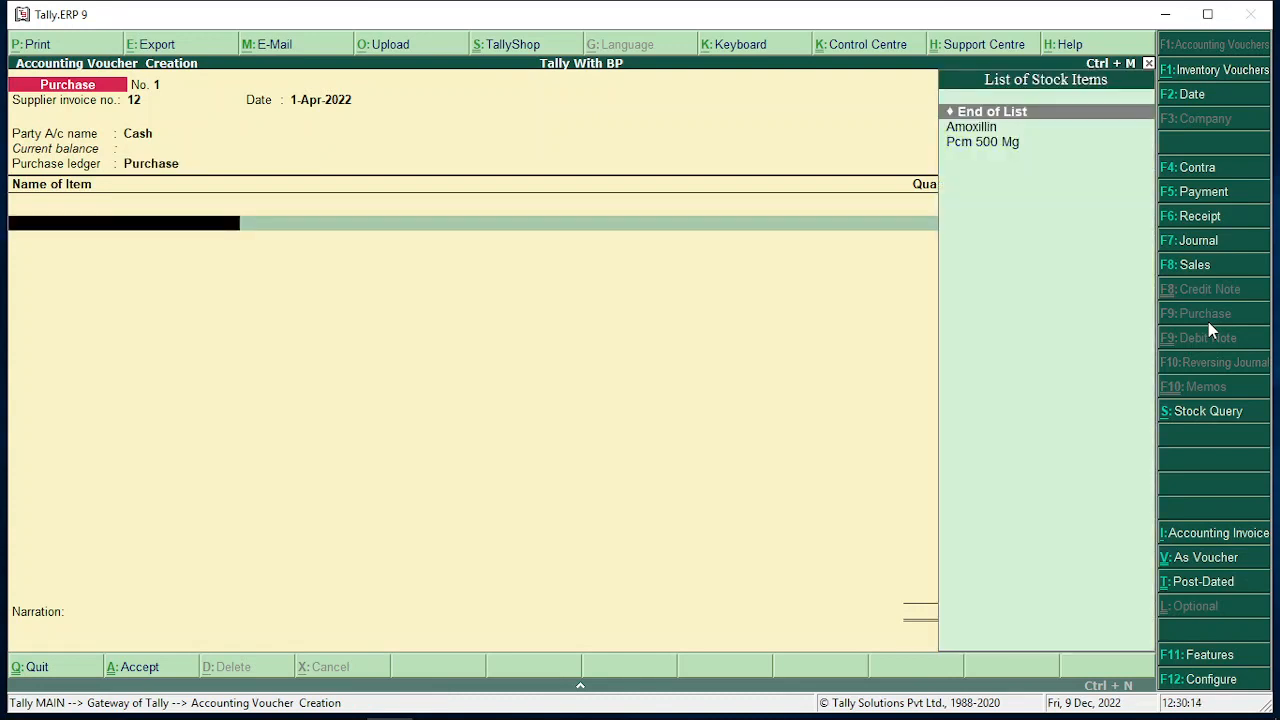
Step: Add Pcm 500 Mg to the purchase voucher and allocate it to new batch 12002201 with manufacturing date Apr-2022
key("Down")
key("Down")
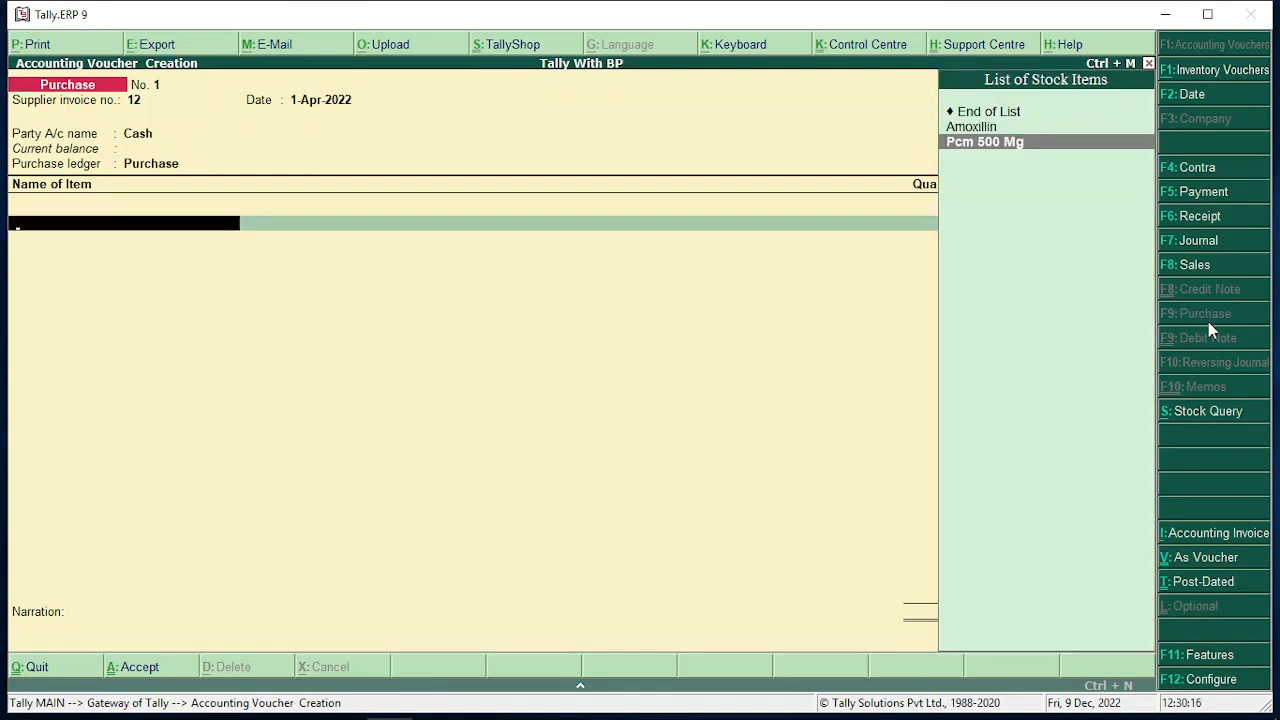
key("Return")
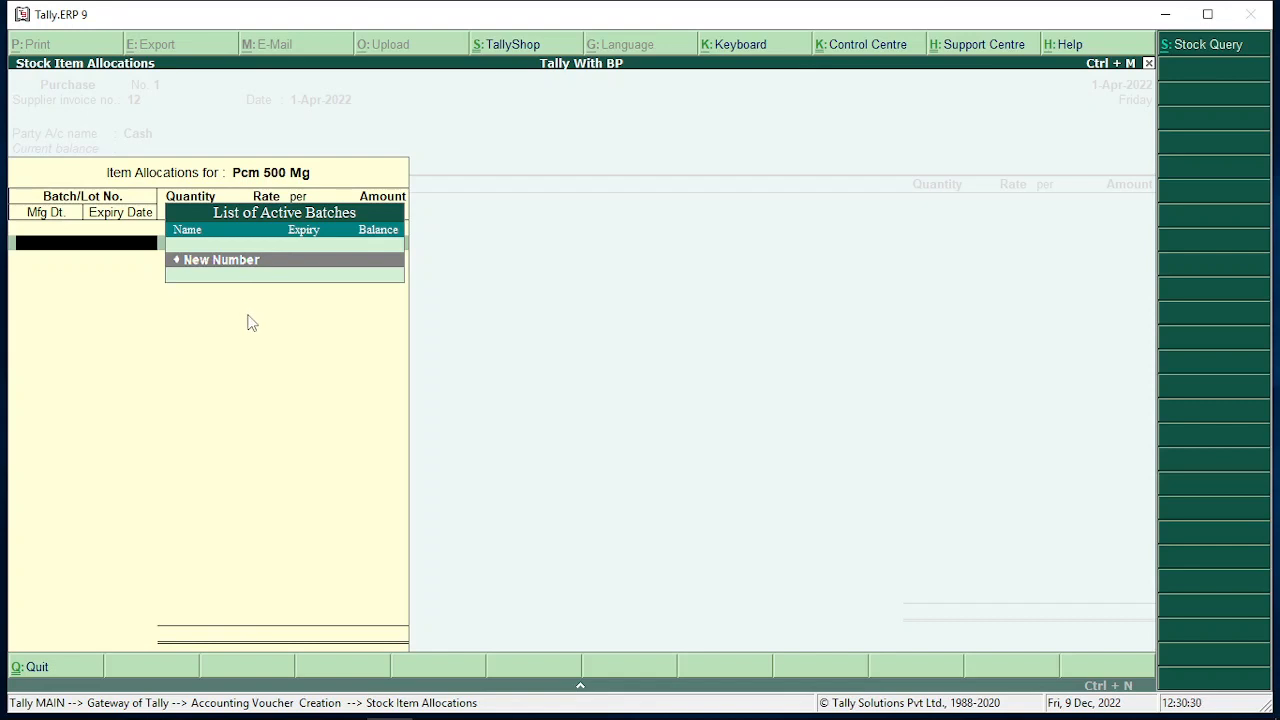
key("Return")
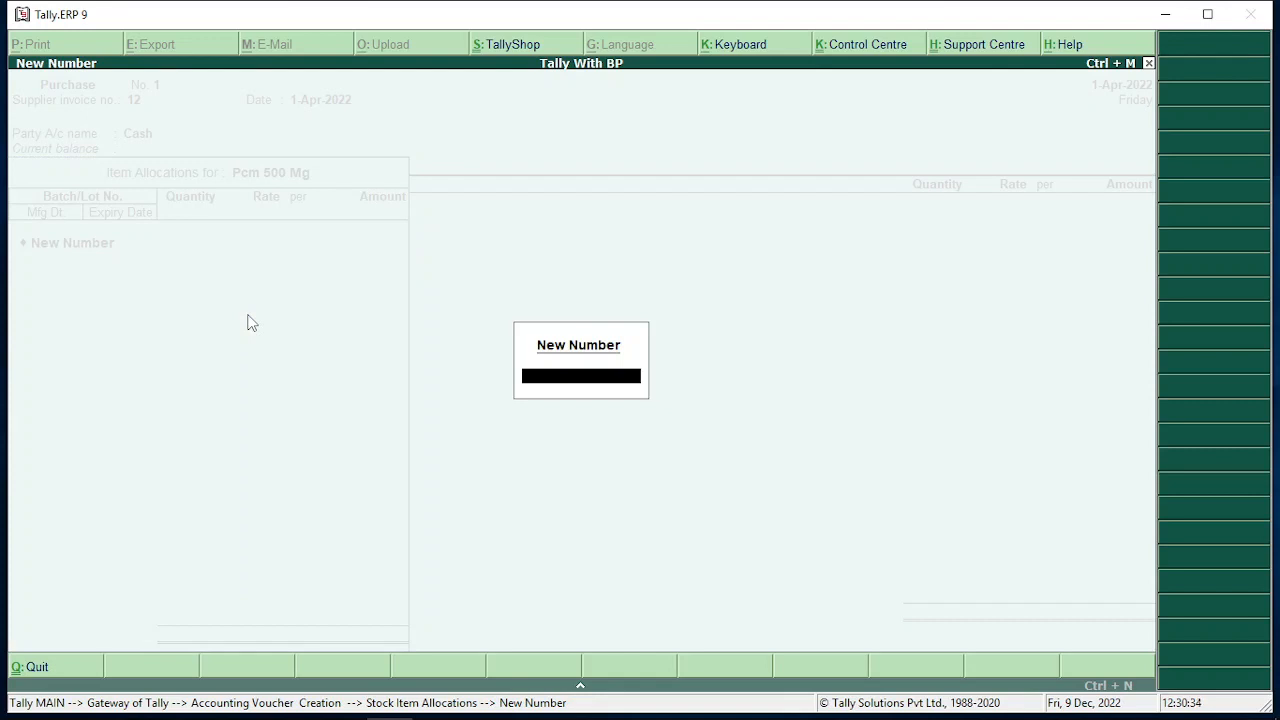
type("12002201")
key("Return")
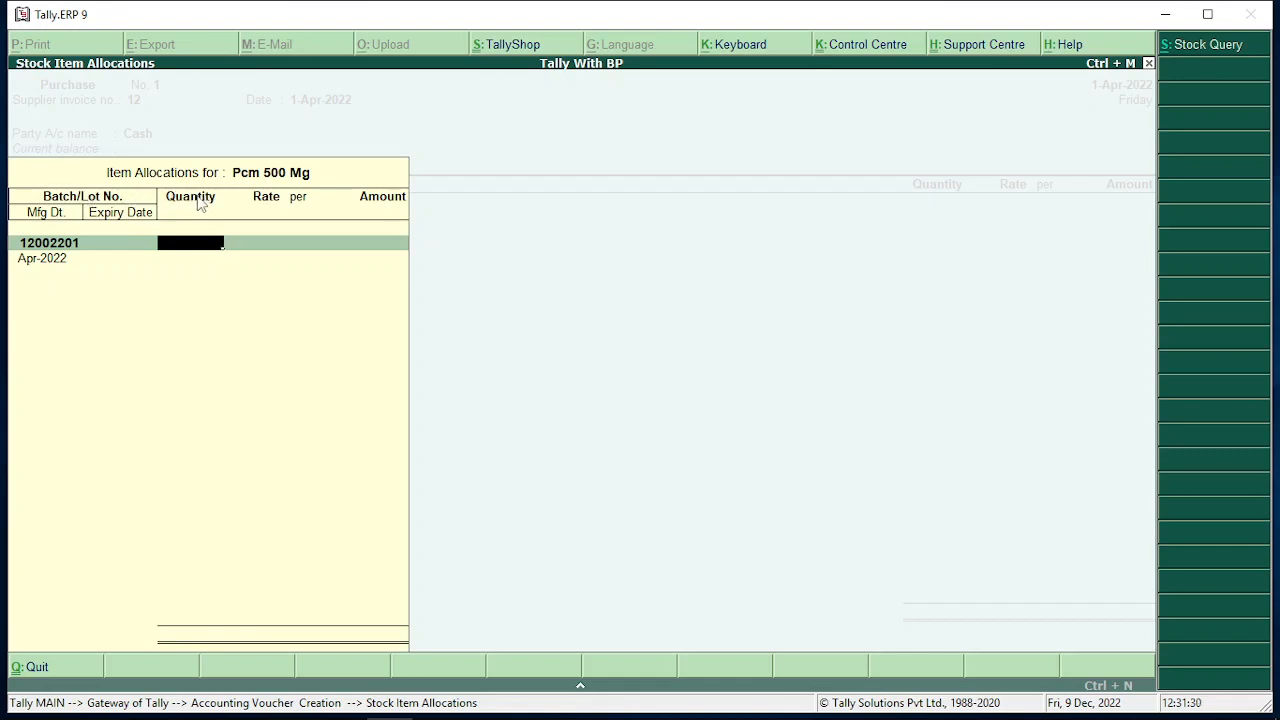
Step: Enter 10 stp at a rate of 6.00 for batch 12002201 and set its expiry date to Mar-2026
type("0")
key("Return")
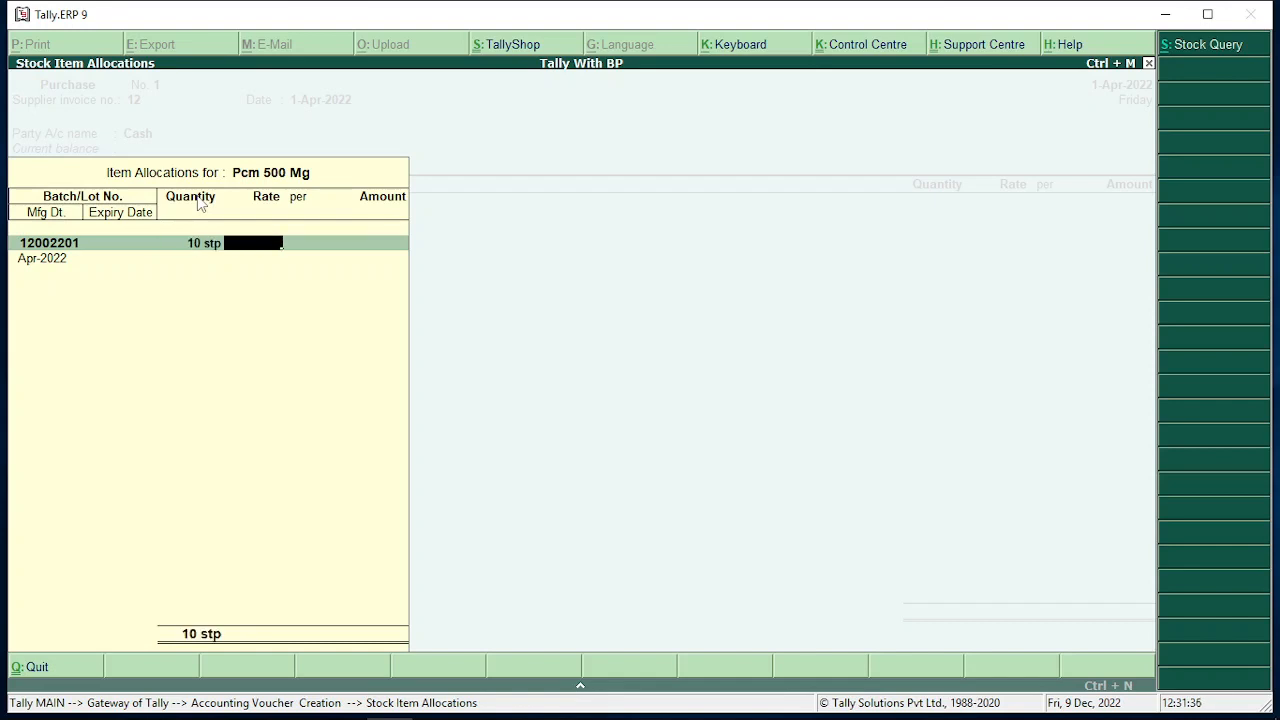
type("6")
key("Return")
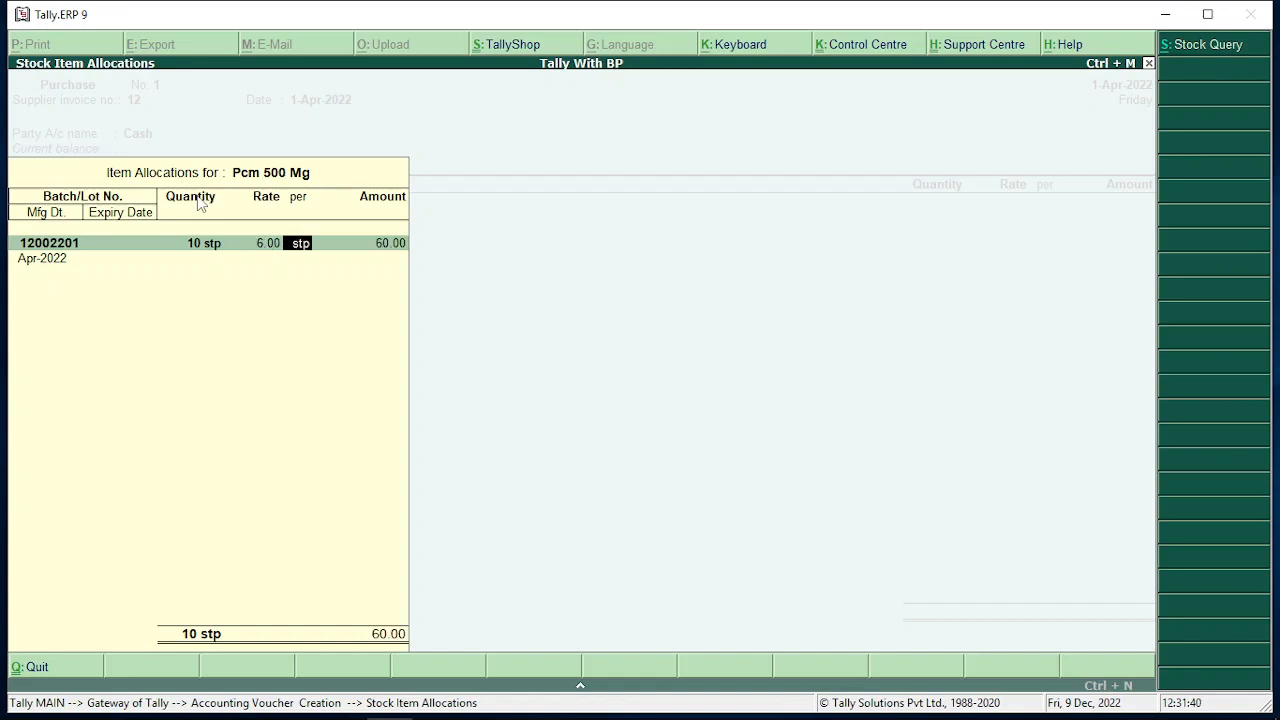
key("Return")
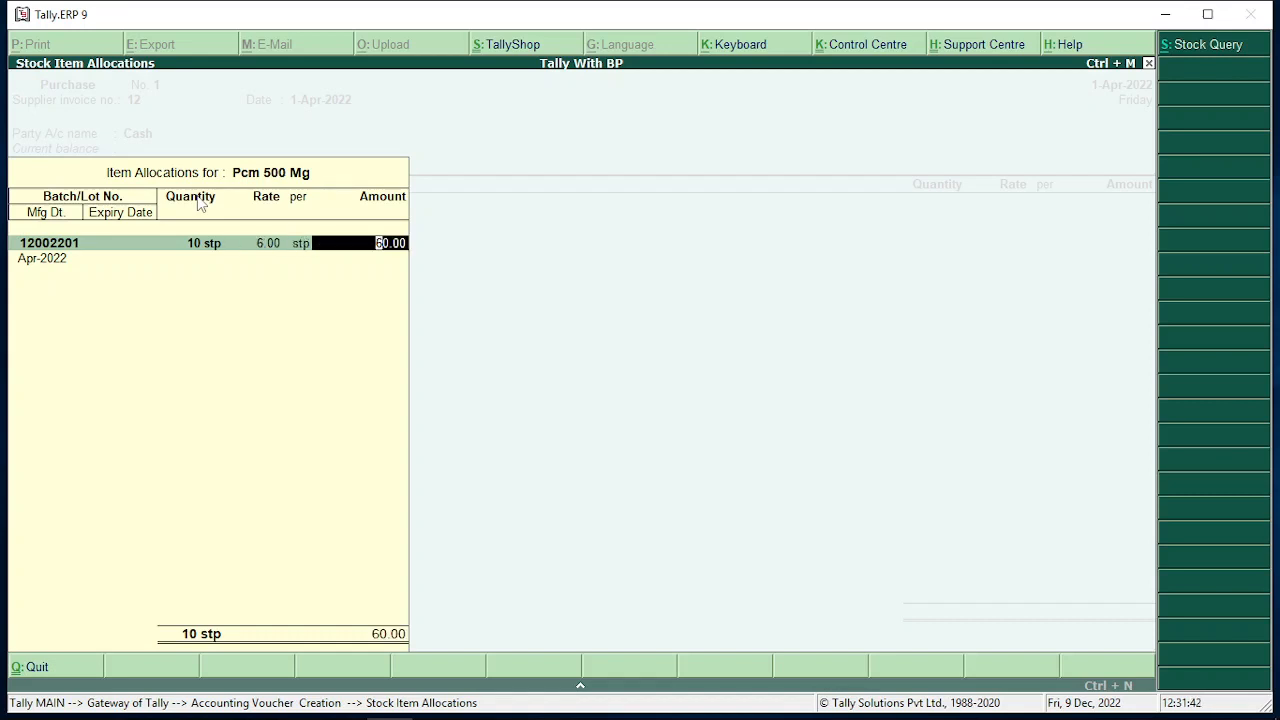
key("Return")
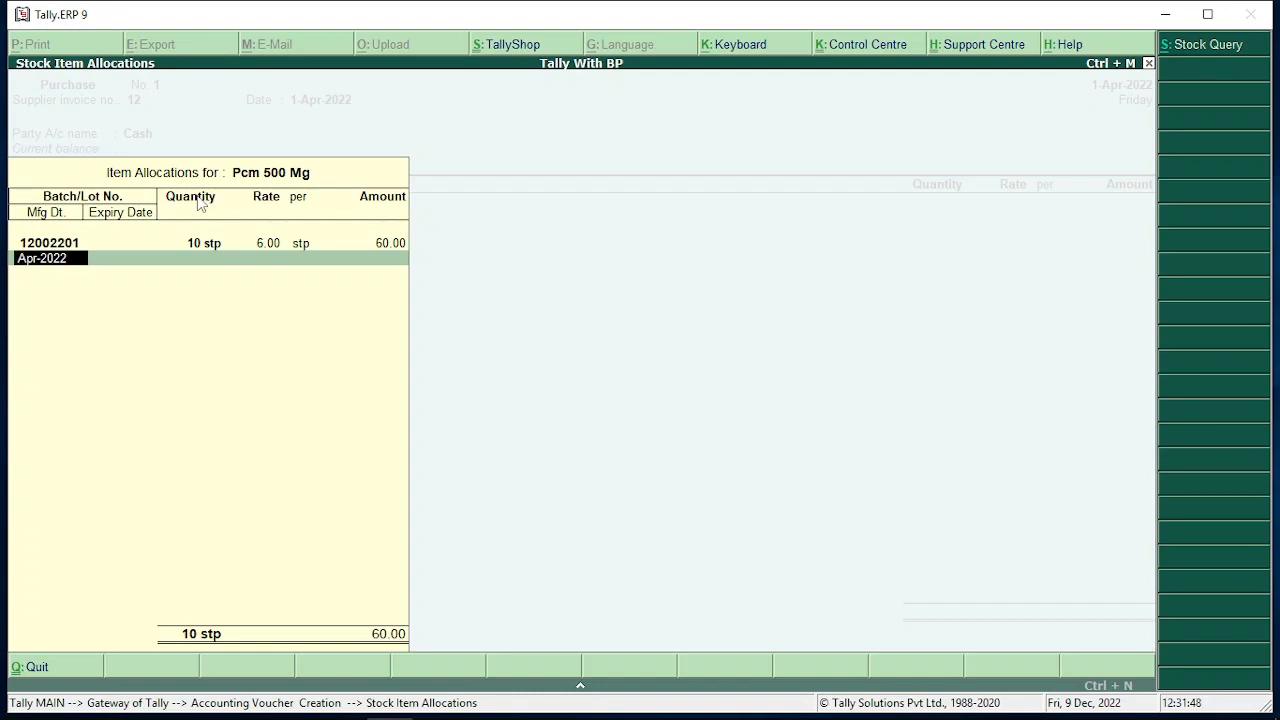
key("Return")
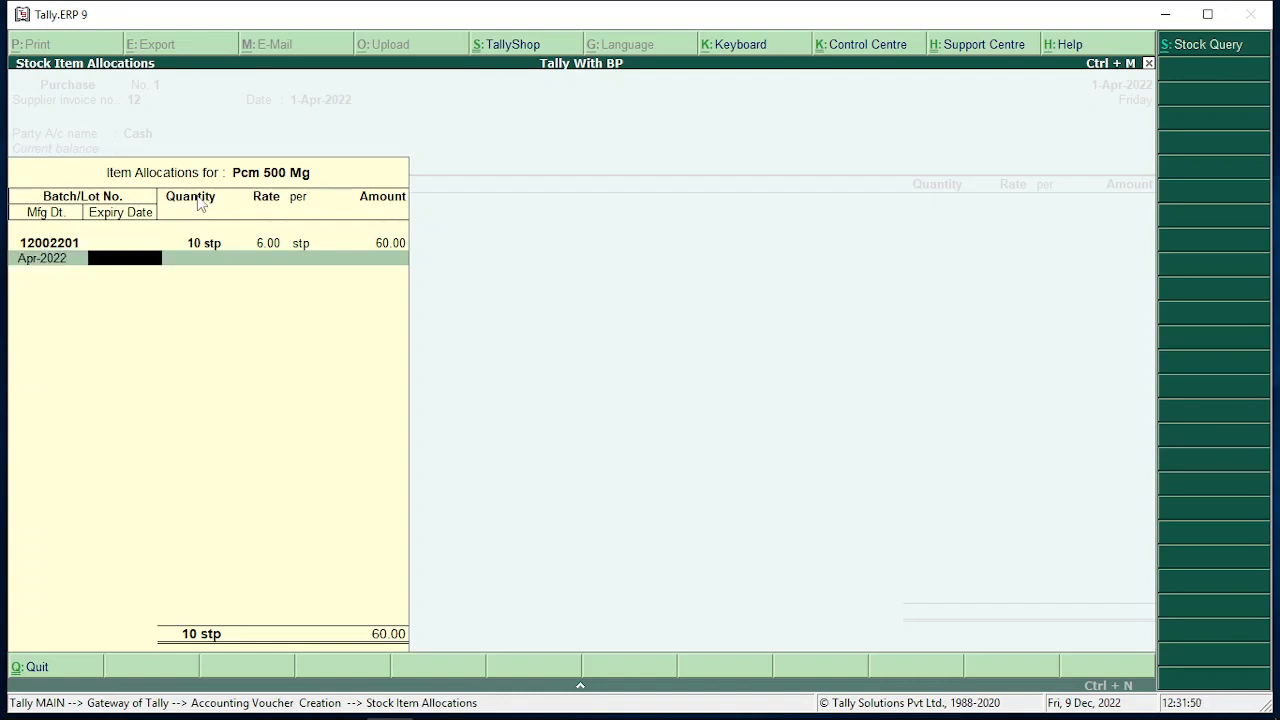
type("mar-2026")
key("Return")
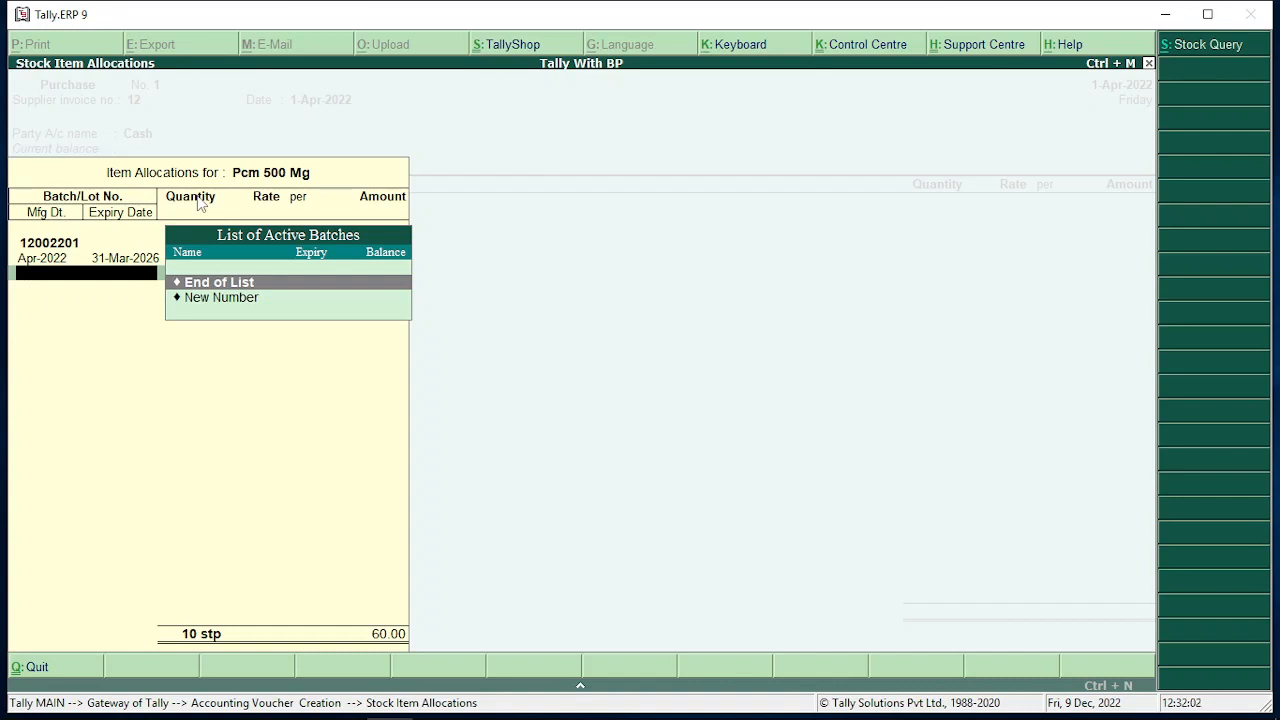
Step: Allocate Pcm 500 Mg to a second new batch, 10012230, with 10 stp at a rate of 6.00
key("Down")
key("Return")
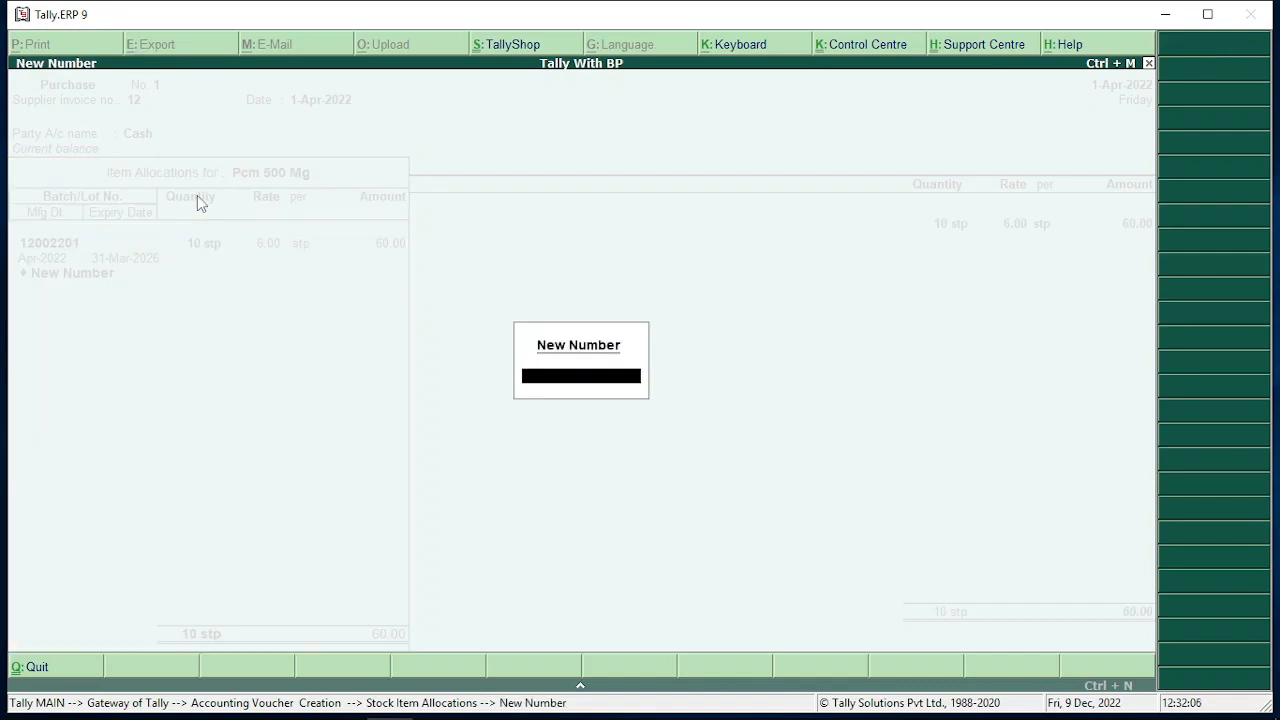
type("10012230")
key("Return")
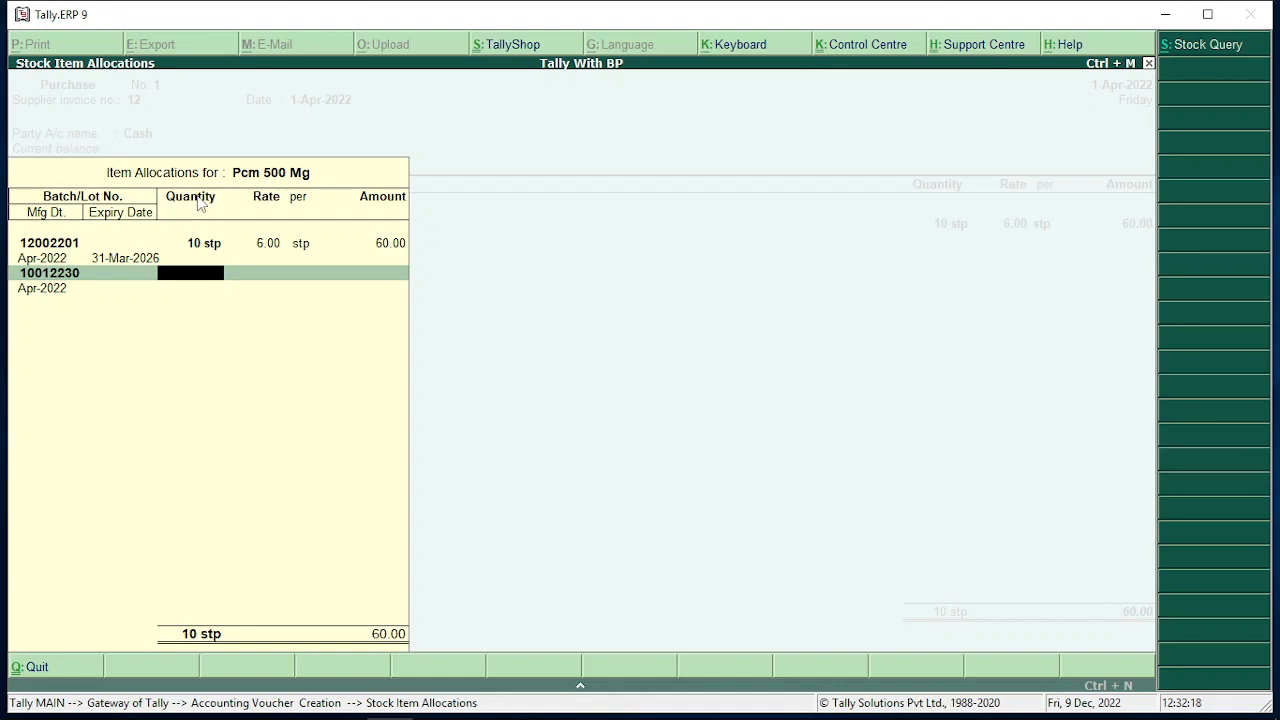
type("10")
key("Return")
key("Return")
key("Return")
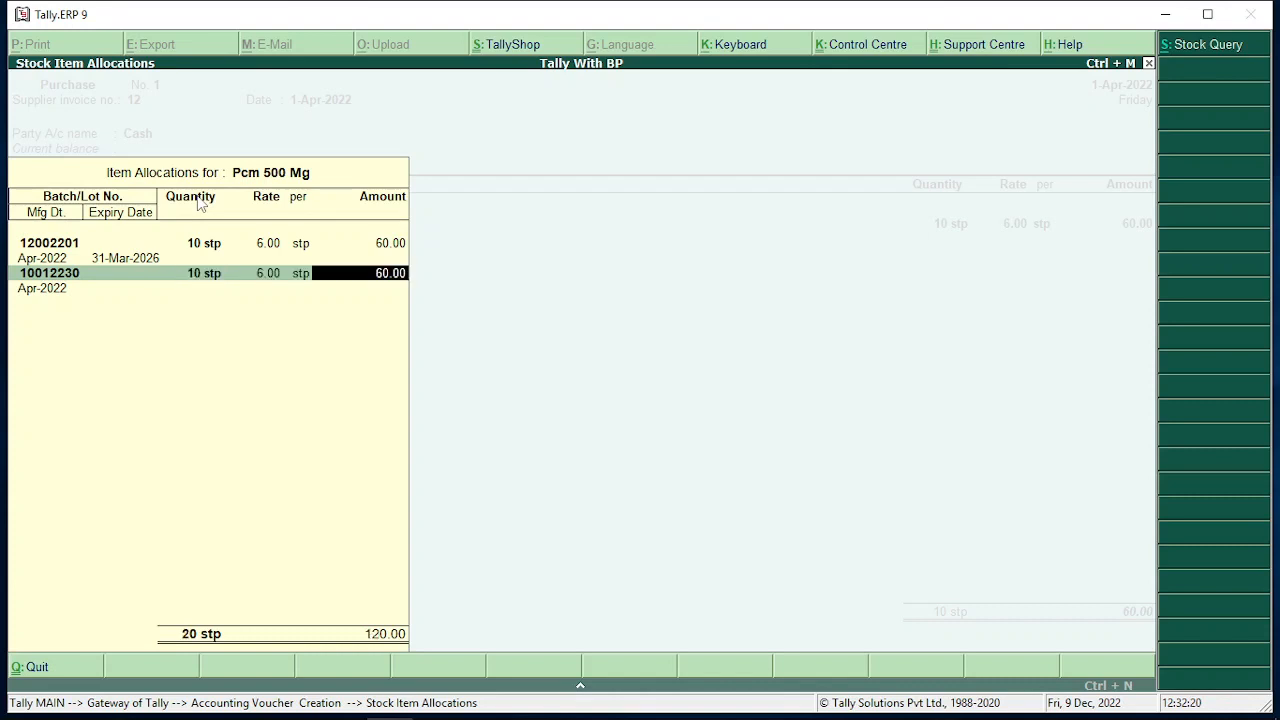
key("Return")
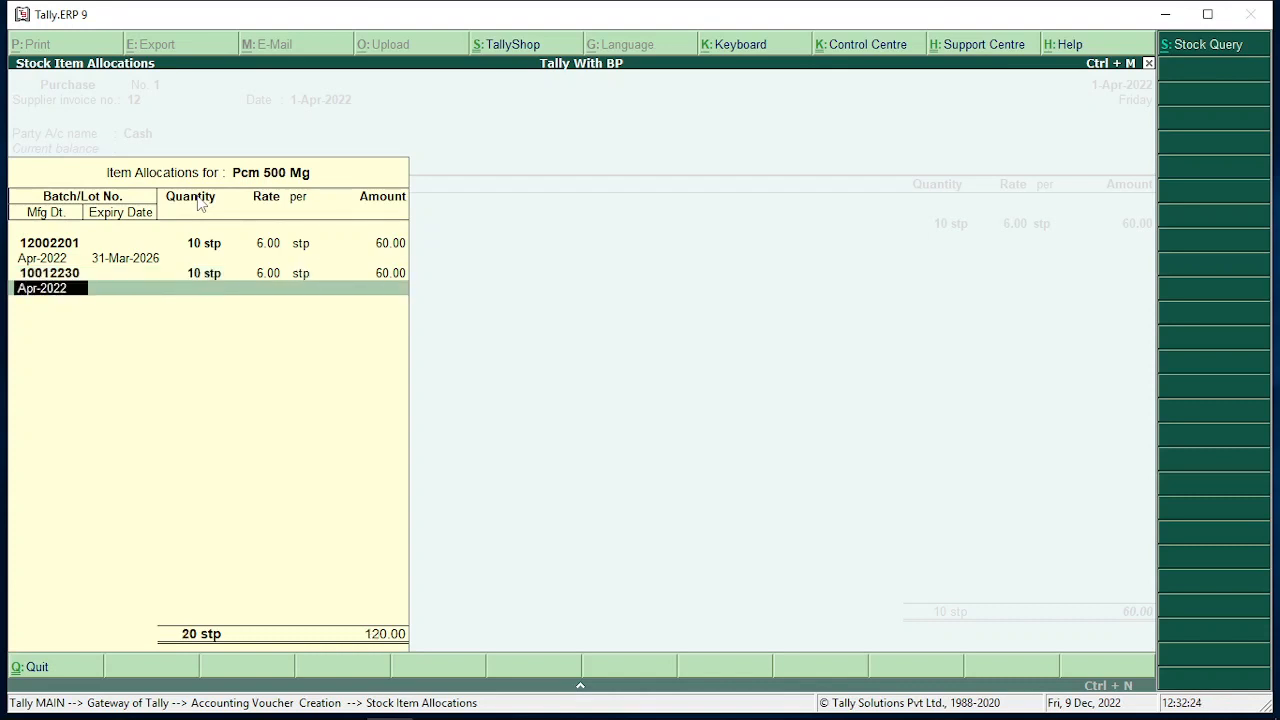
Step: Set batch 10012230's manufacturing date to Apr-2021 and expiry date to Mar-2024, and complete the Pcm 500 Mg allocation
type("ar")
type("p")
type("-2021")
key("Return")
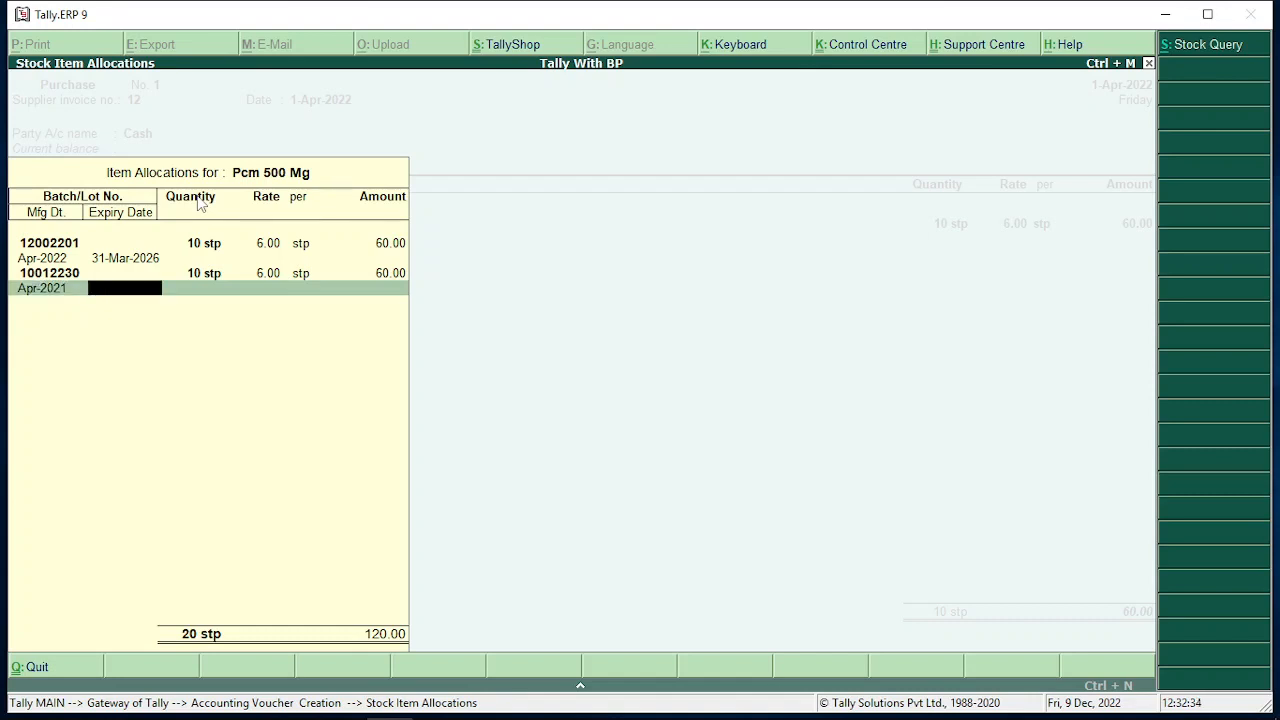
type("mar-2024")
key("Return")
key("Return")
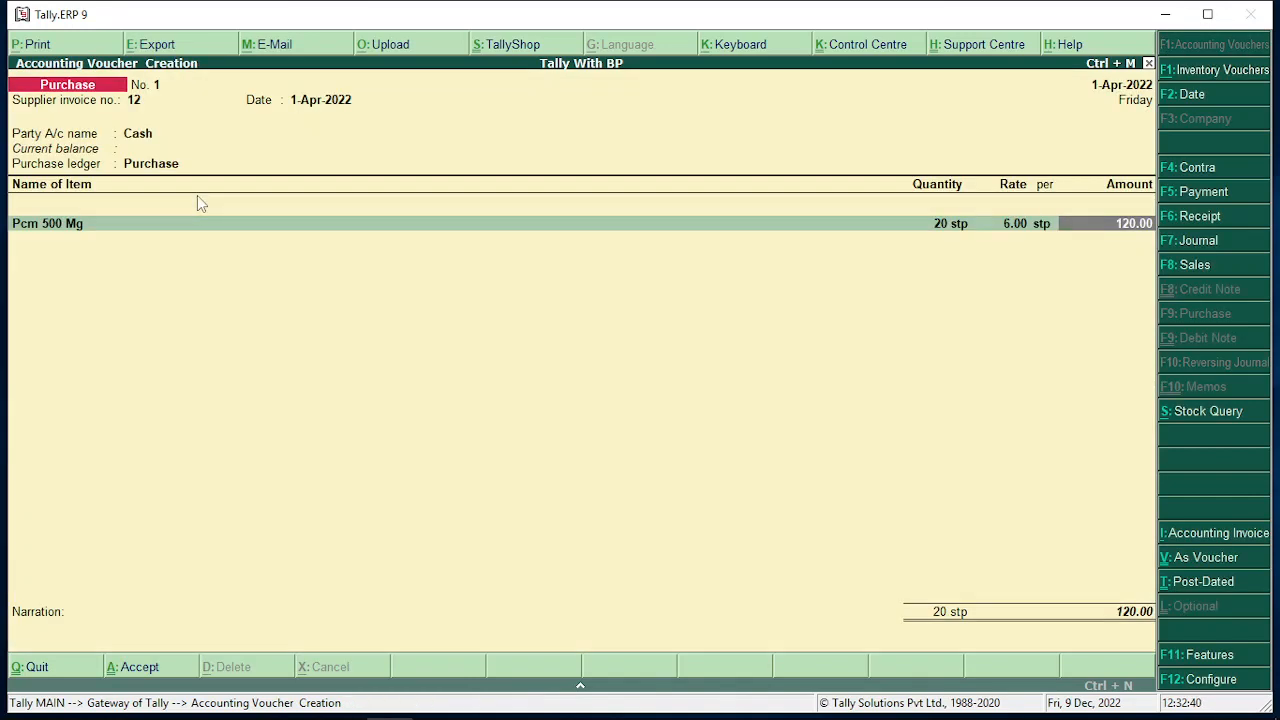
key("Return")
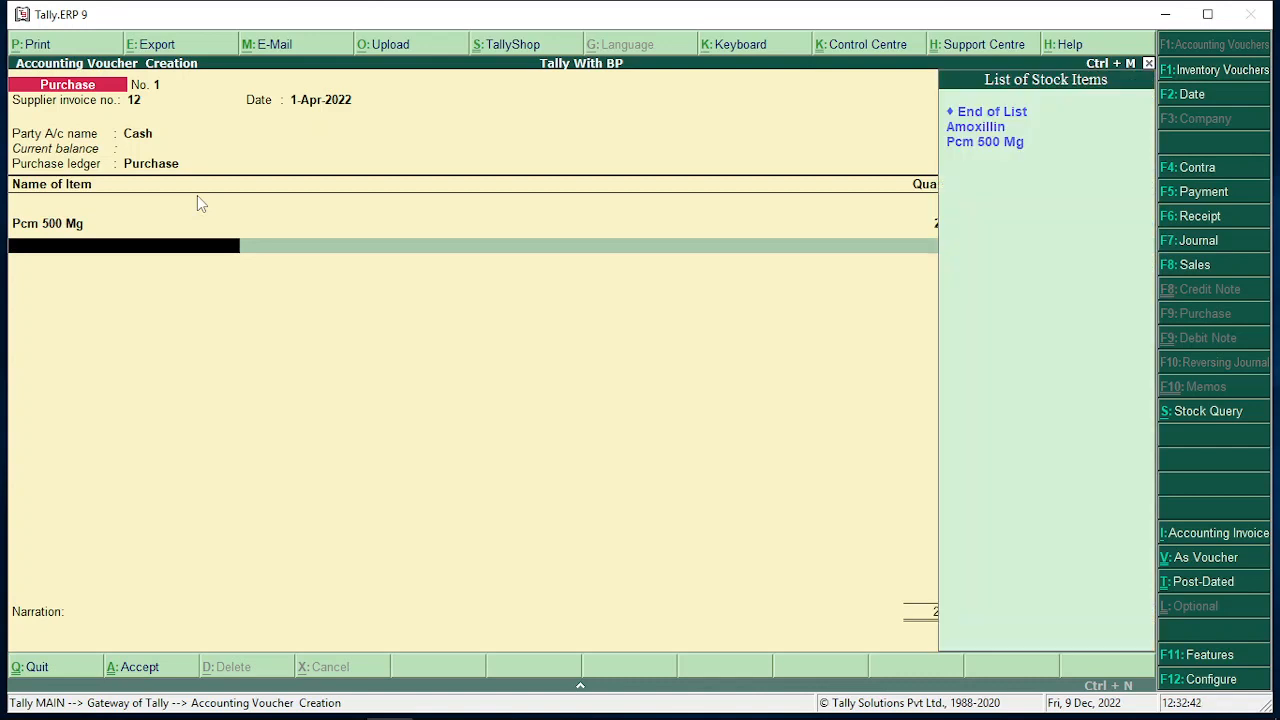
Step: Add Amoxillin to the purchase voucher and allocate it to new batch 1212212 with 10 stp at a rate of 25.00
key("Down")
key("Return")
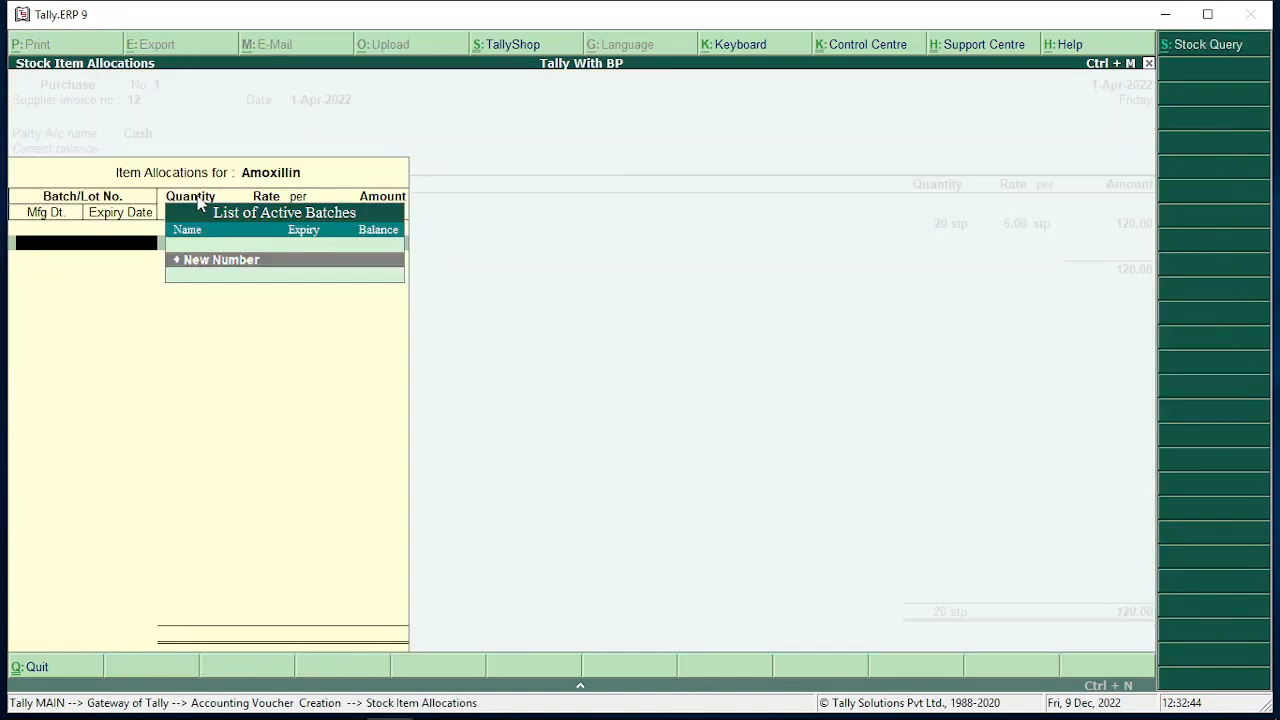
key("Return")
type("1212212")
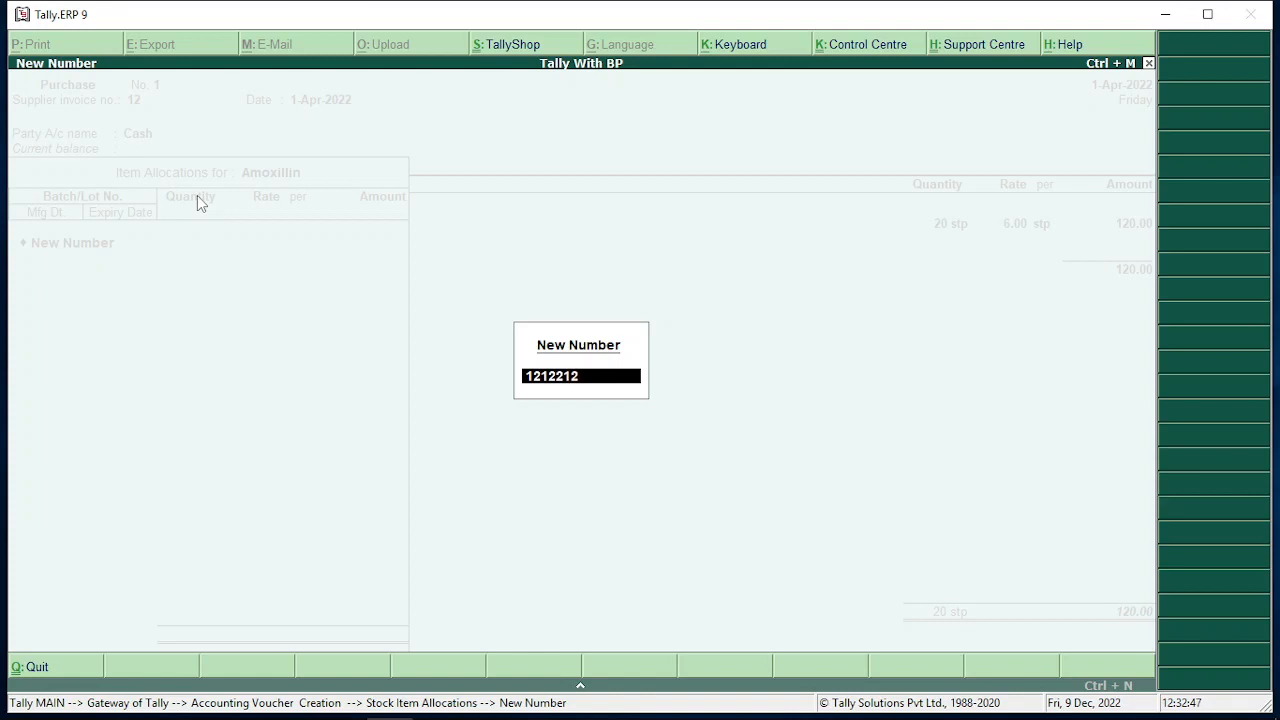
key("Return")
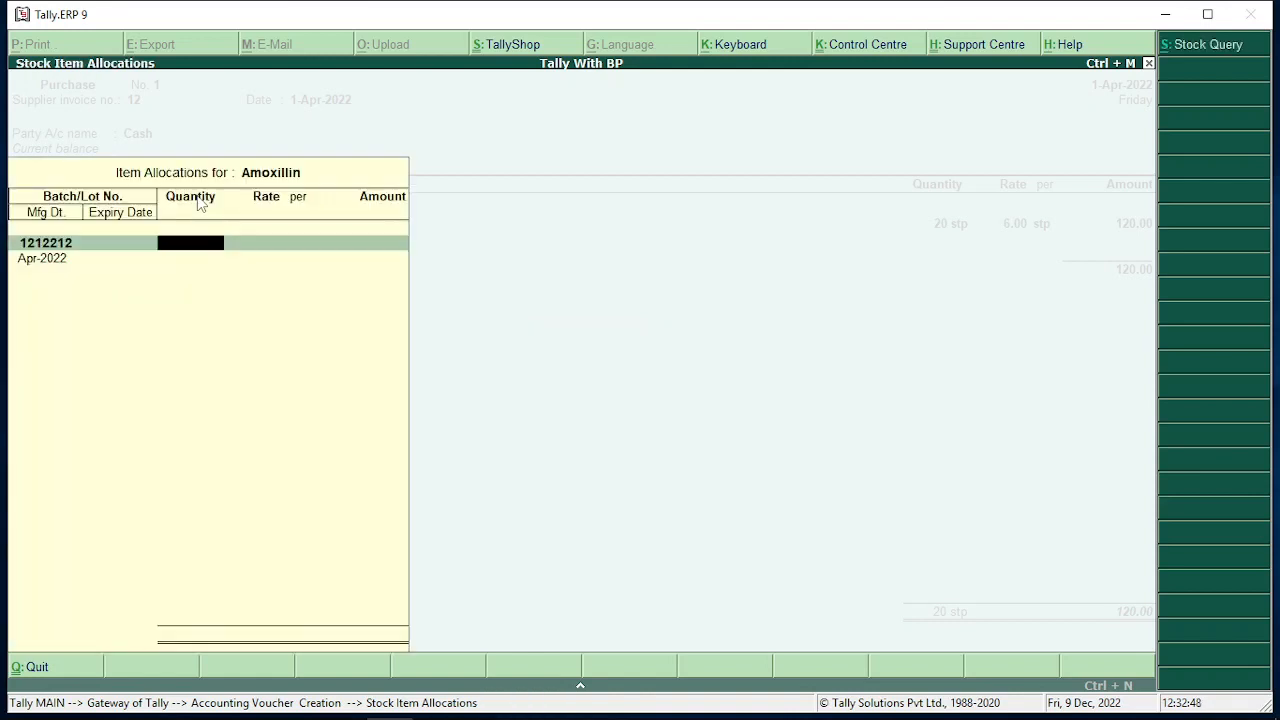
type("10")
key("Return")
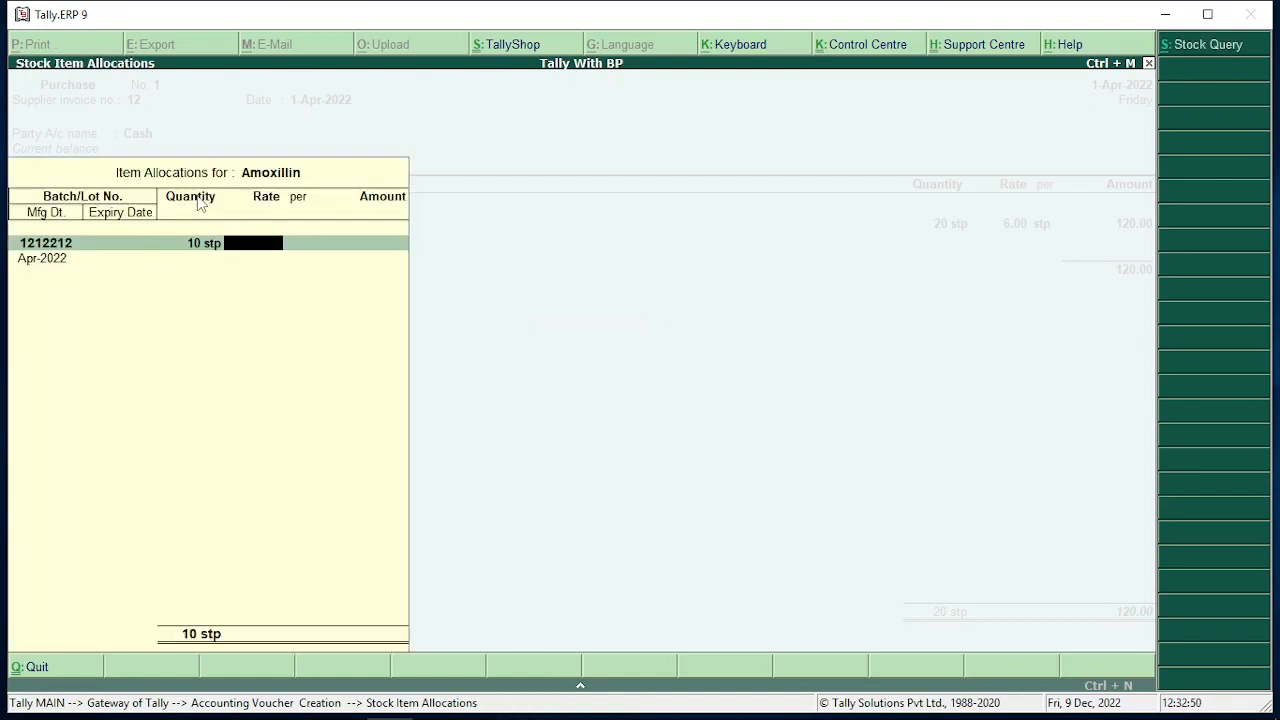
type("25")
key("Return")
key("Return")
key("Return")
Step: Keep Apr-2022 as batch 1212212's manufacturing date, set its expiry date to Mar-2025 and complete the Amoxillin allocation
key("Return")
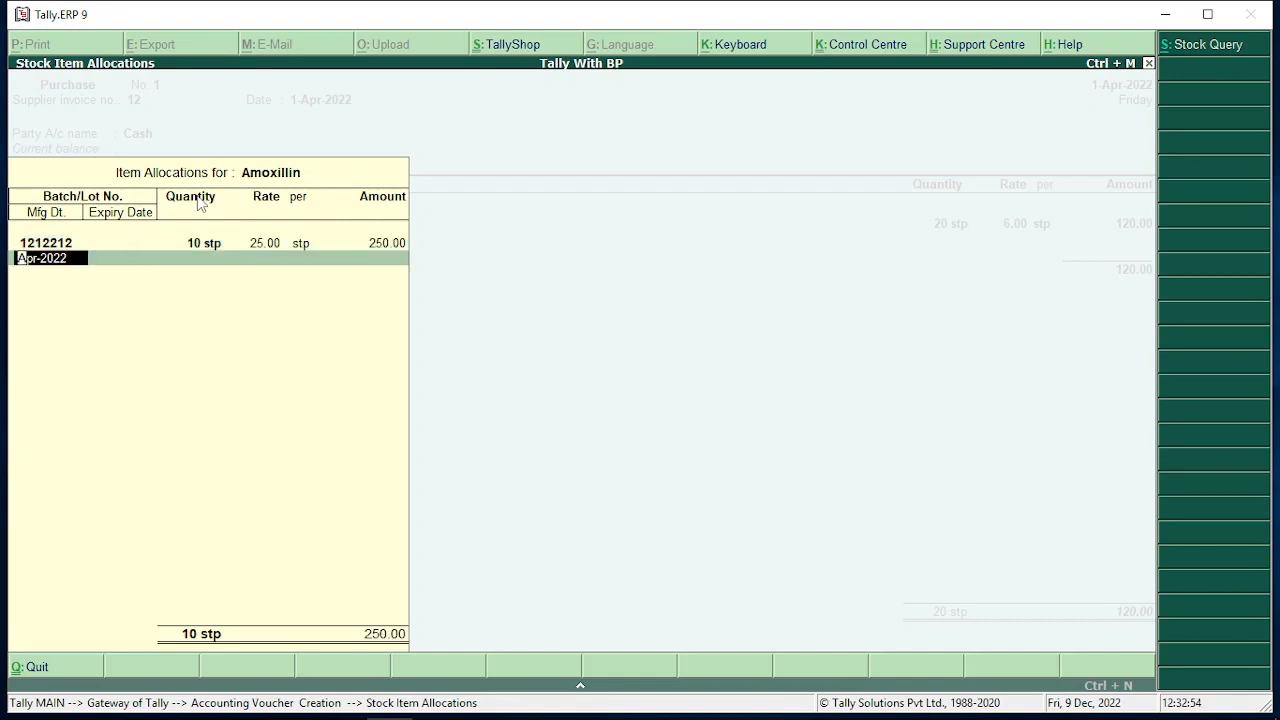
type("marc")
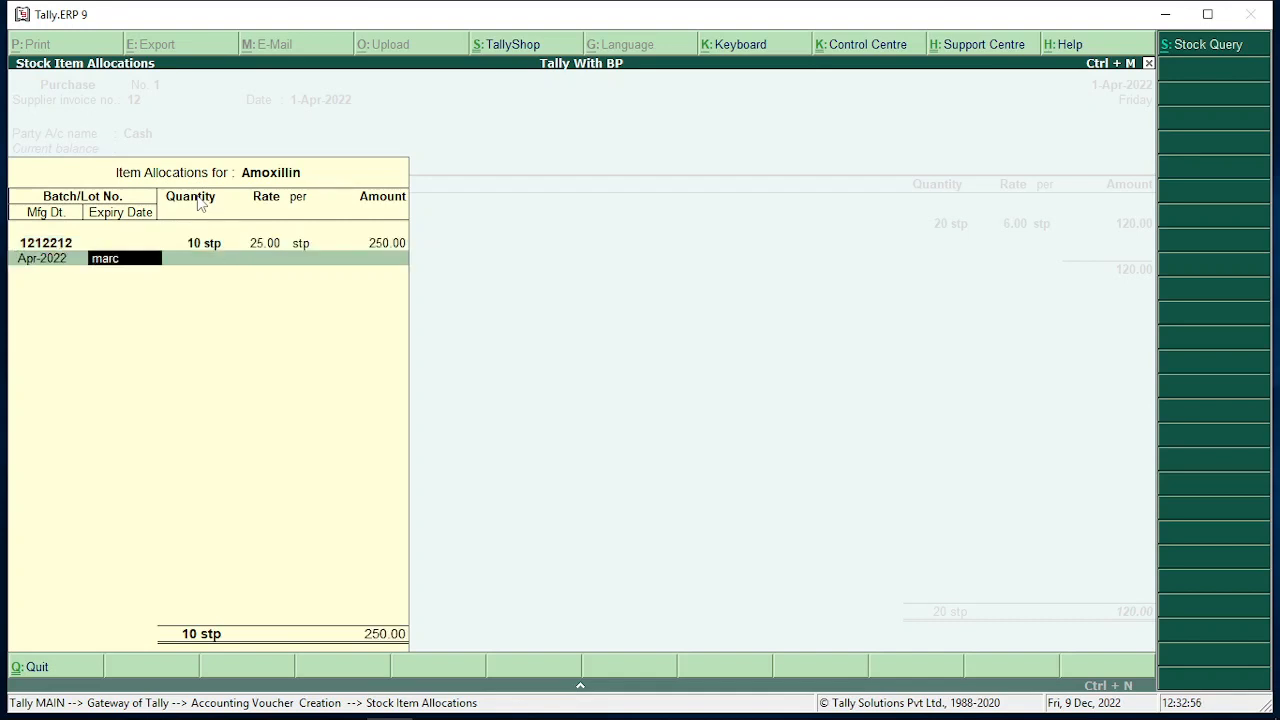
type("-")
key("BackSpace")
key("BackSpace")
type("-2025")
key("Return")
key("Return")
key("Return")
key("Return")
key("Return")
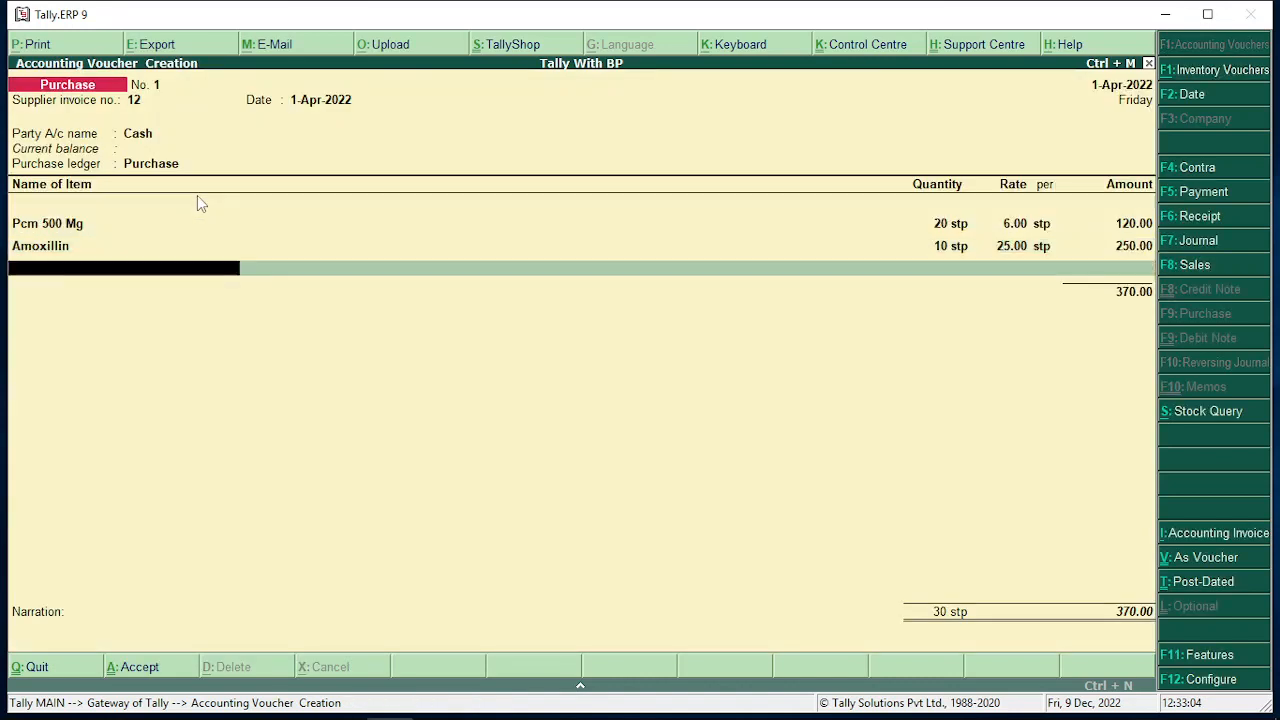
Step: Save the purchase voucher and return to the Gateway of Tally
key("y")
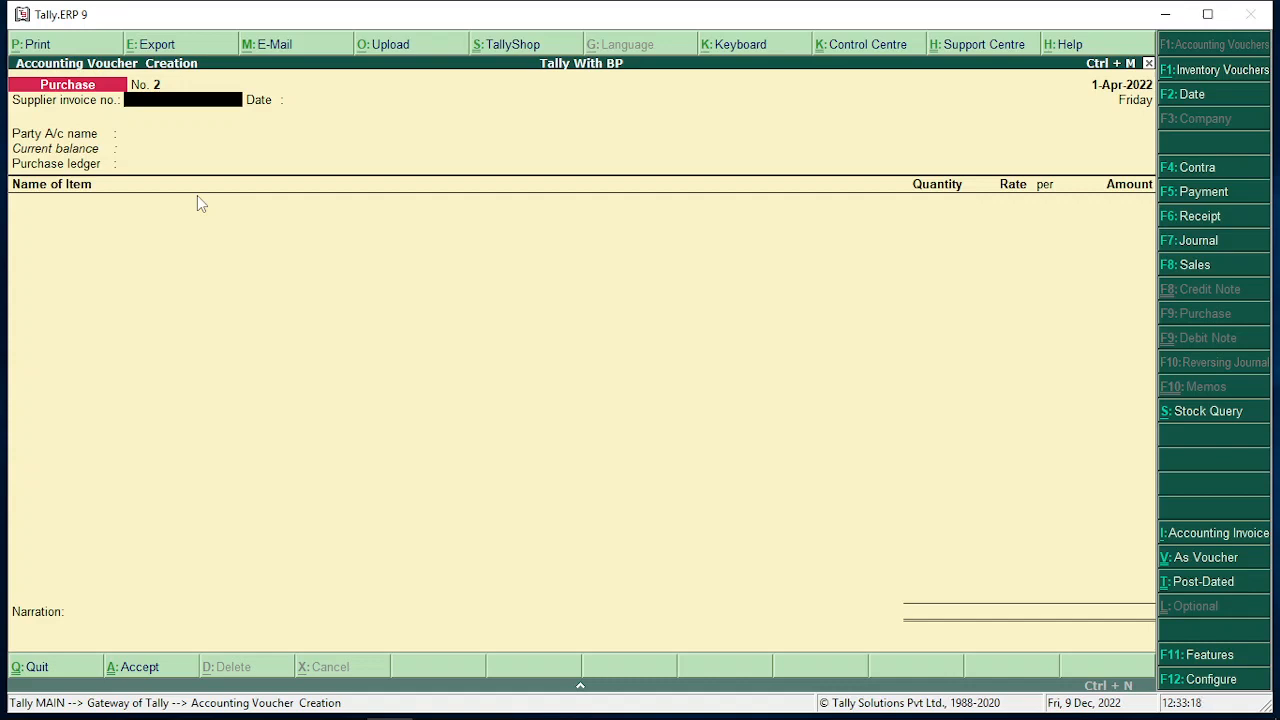
key("Escape")
key("y")
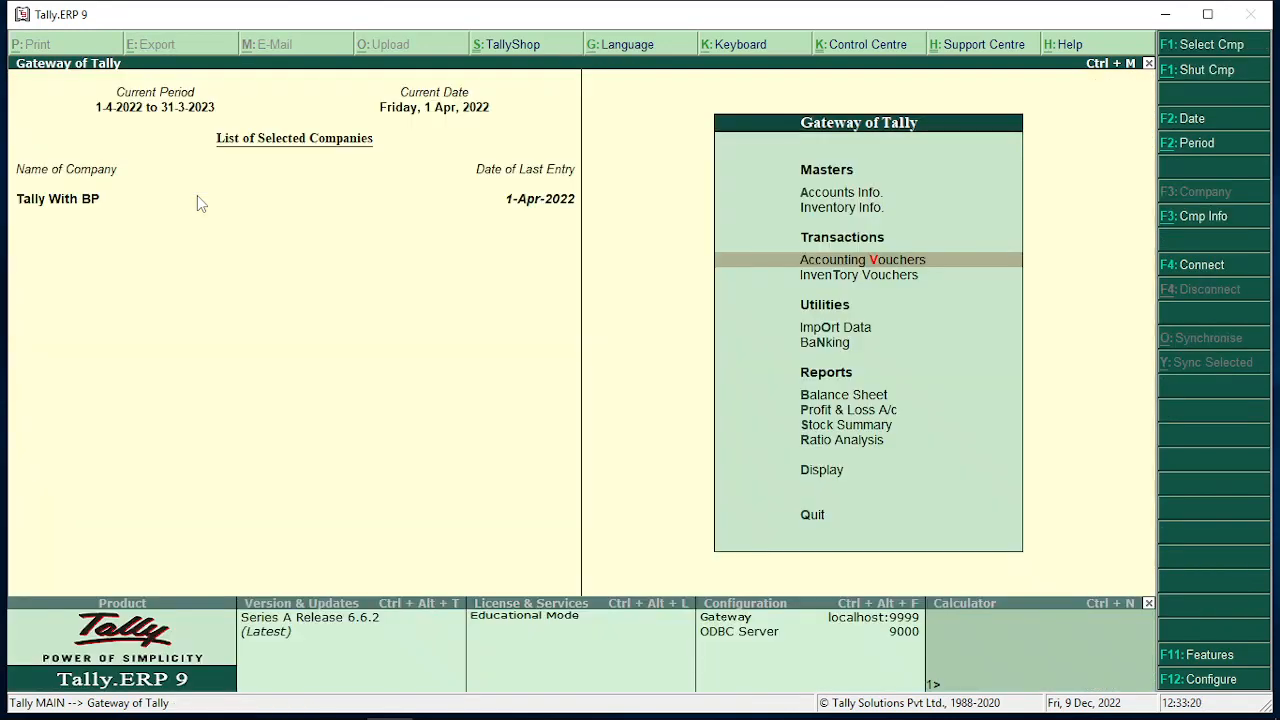
Step: Examine the closing stock of the Medicin group's items in the Stock Summary, and return to the Gateway of Tally
key("Down")
key("Down")
key("Down")
key("Down")
key("Down")
key("Down")
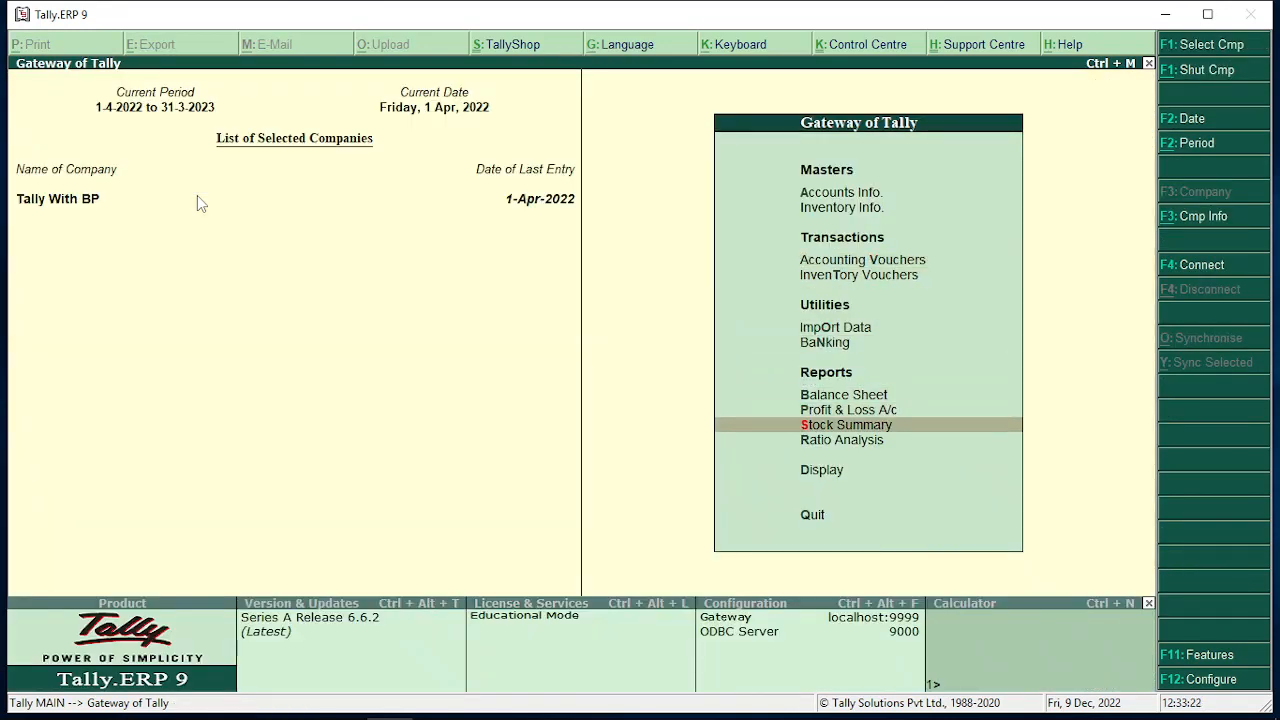
key("Return")
key("Return")
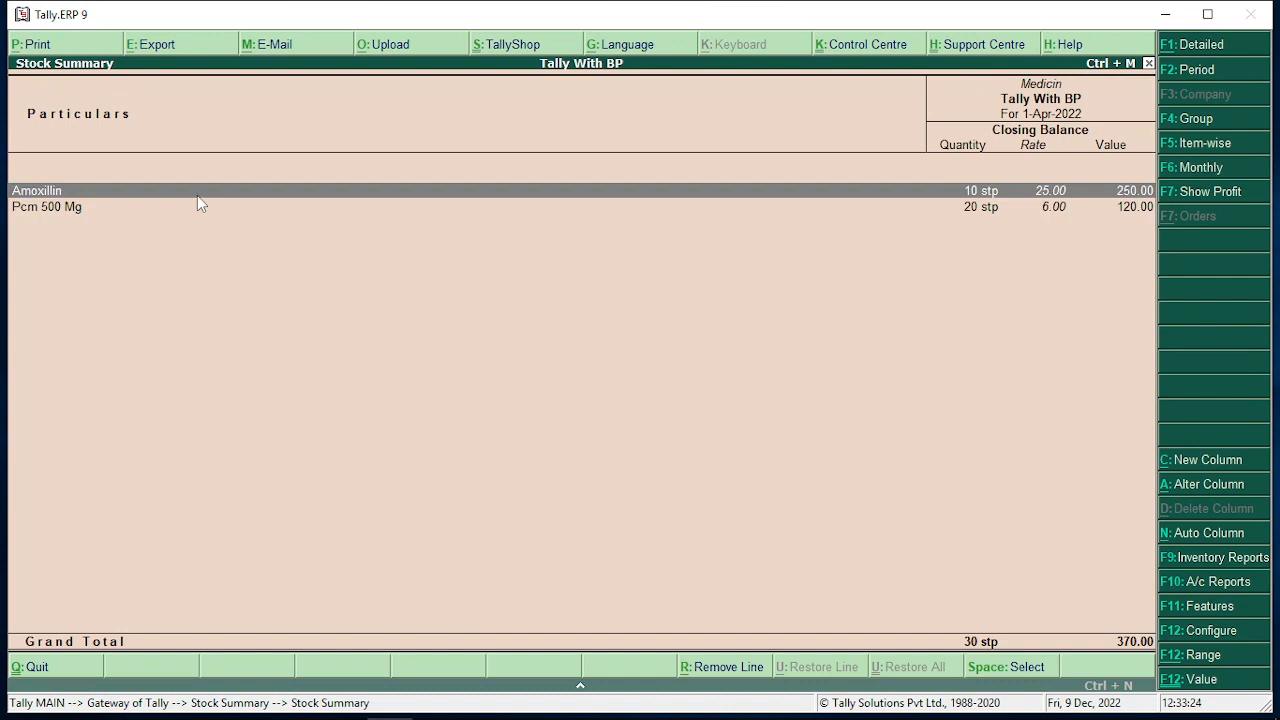
key("Down")
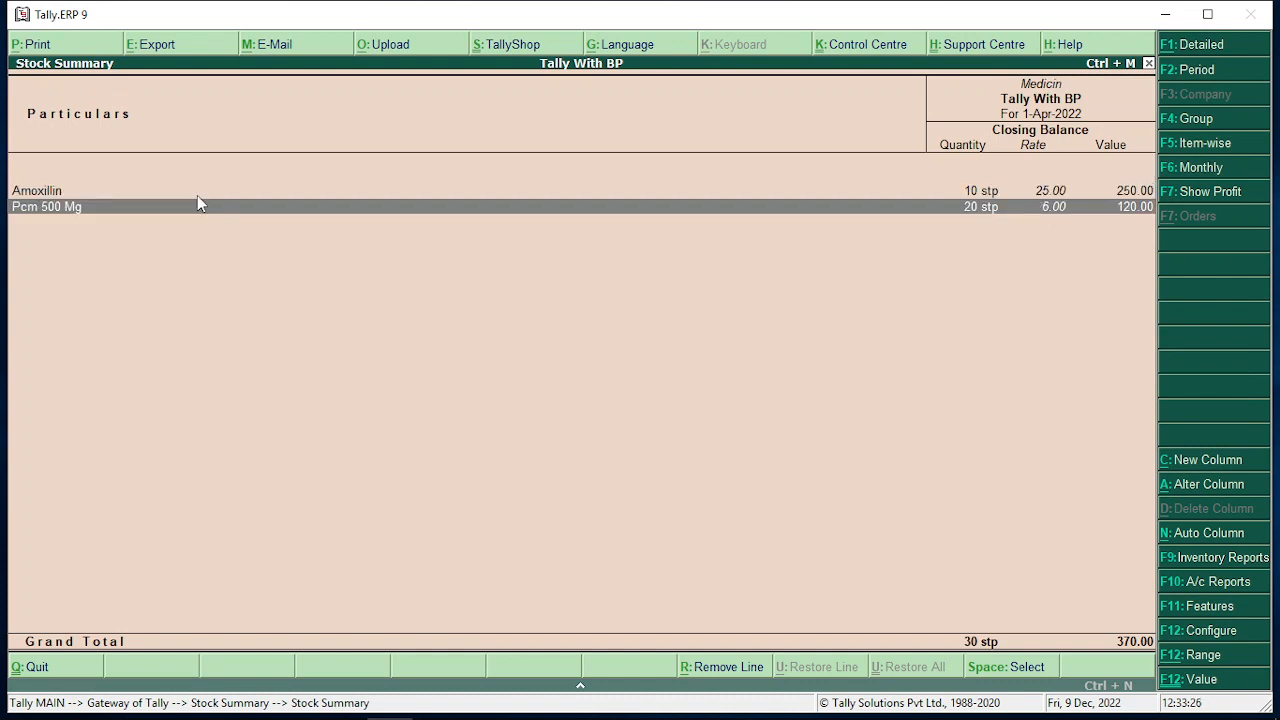
key("Up")
key("Escape")
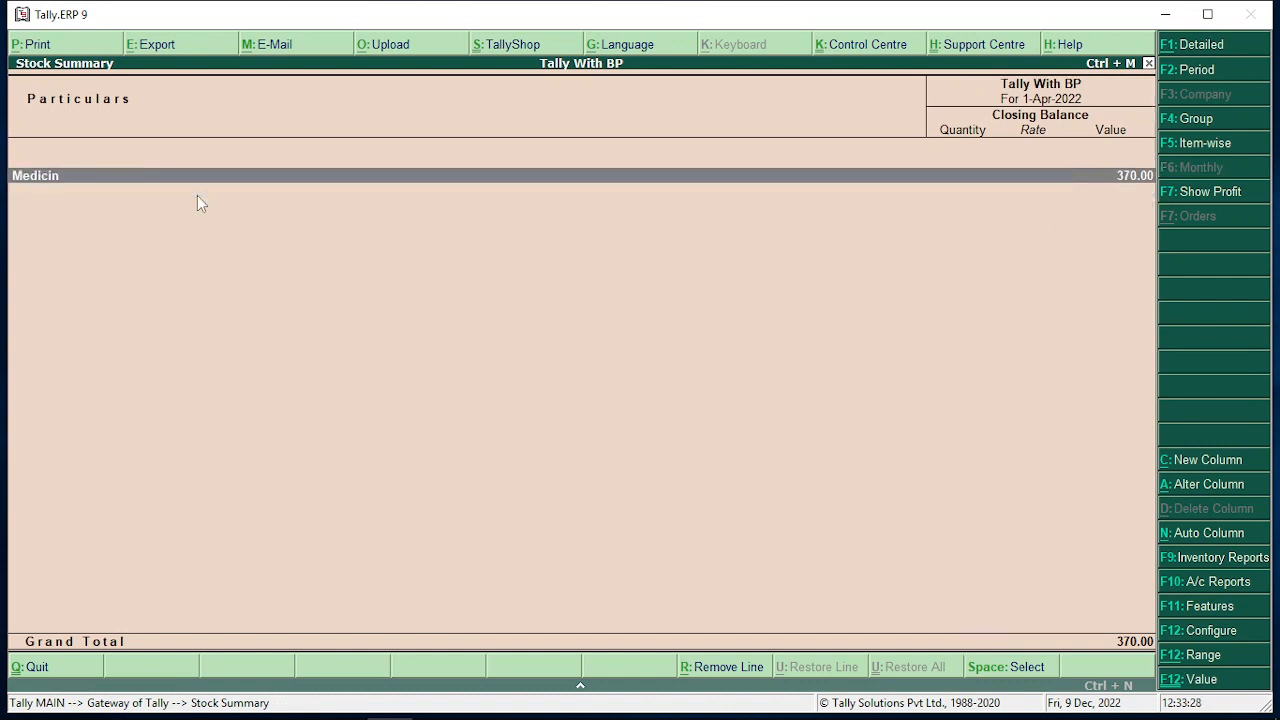
key("Escape")
Step: Open the Batch report of the inventory books
key("Down")
key("Down")
key("Down")
key("Down")
key("Down")
key("Down")
key("Down")
key("Down")
key("Down")
key("Down")
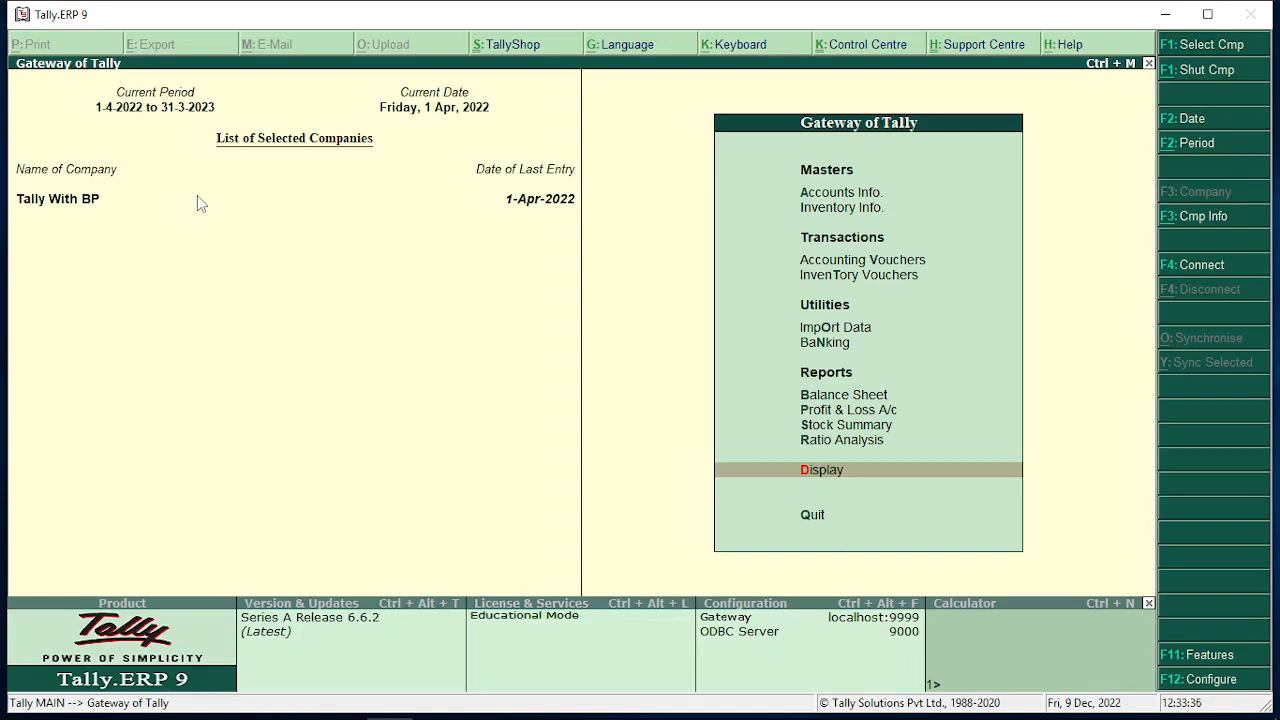
key("Return")
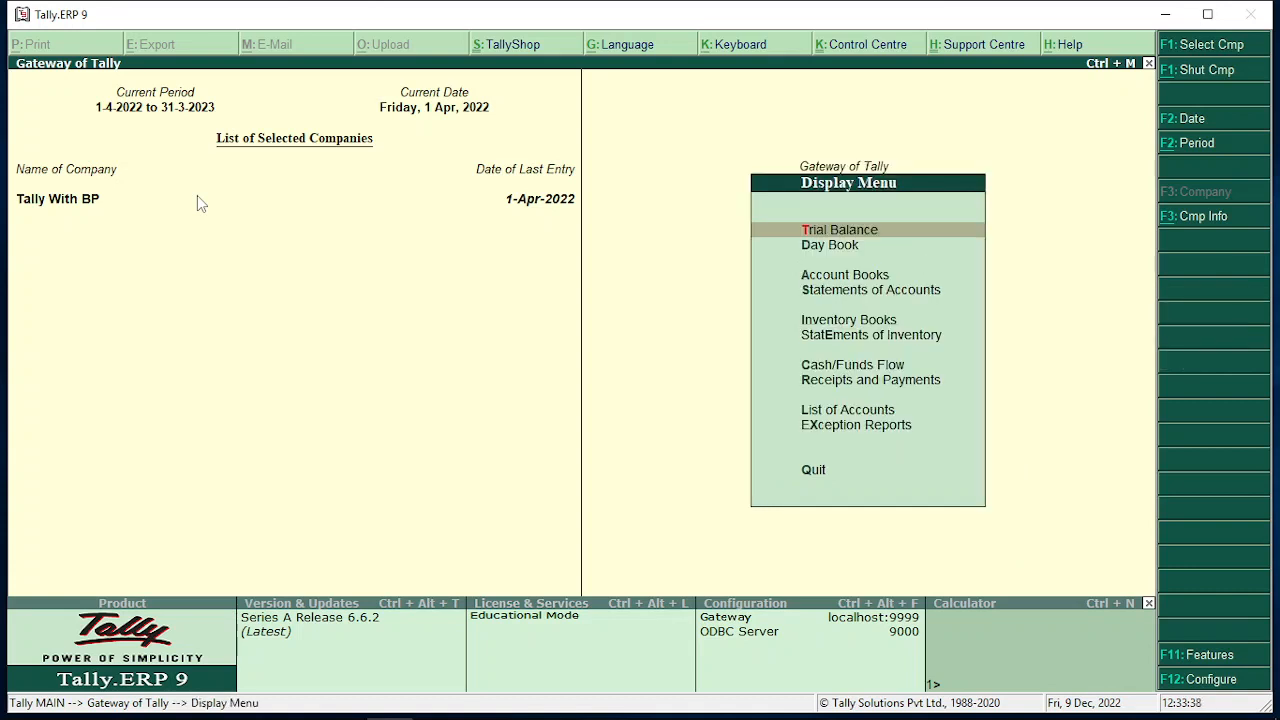
key("Down")
key("Down")
key("Down")
key("Down")
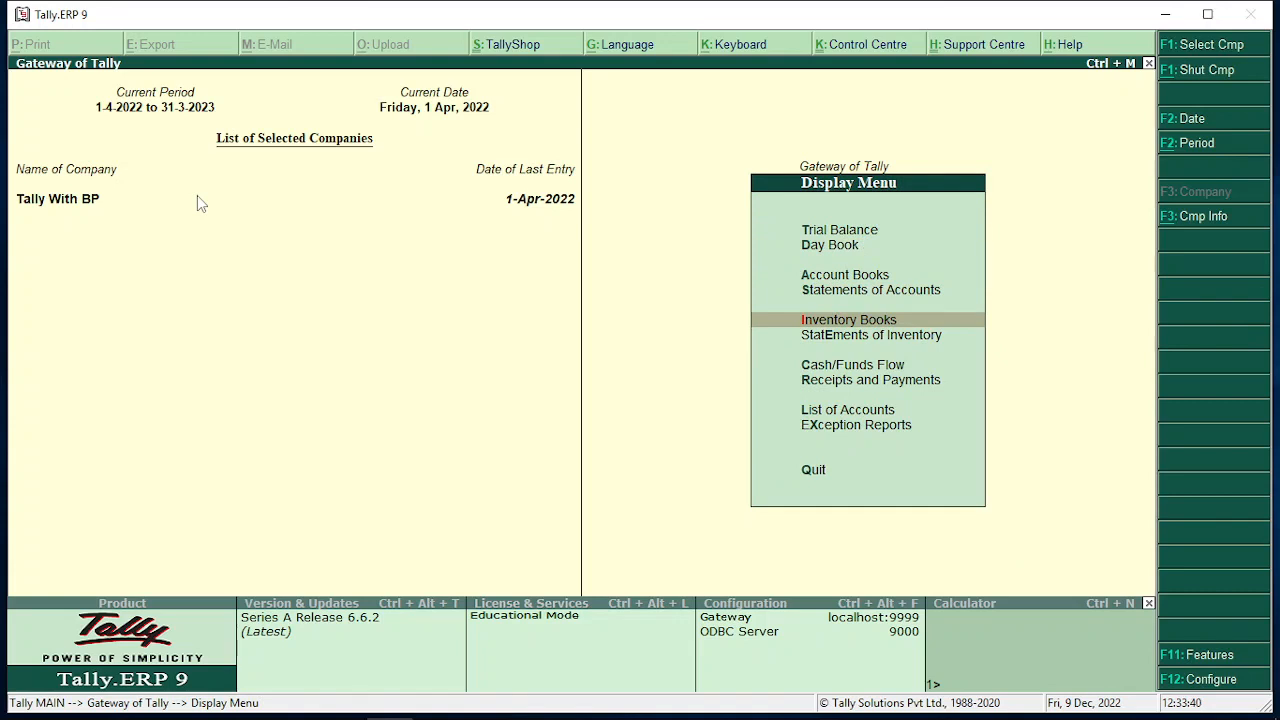
key("Return")
key("Down")
key("Down")
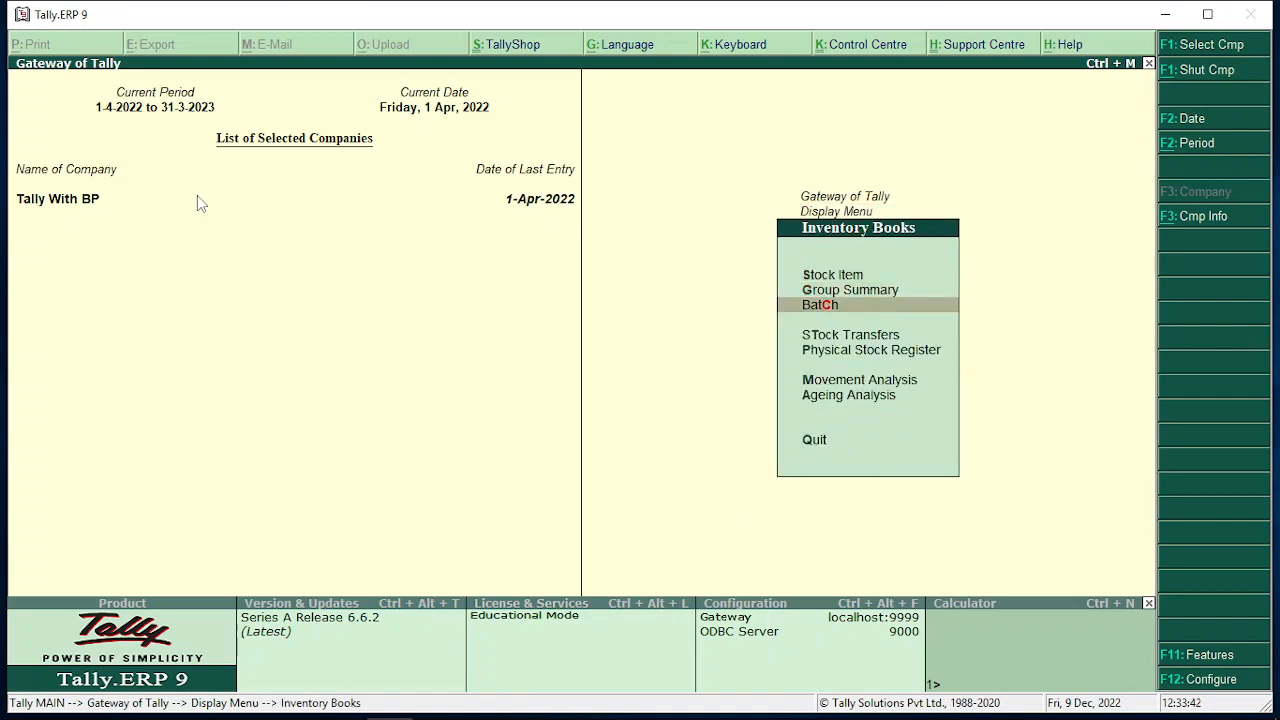
key("Return")
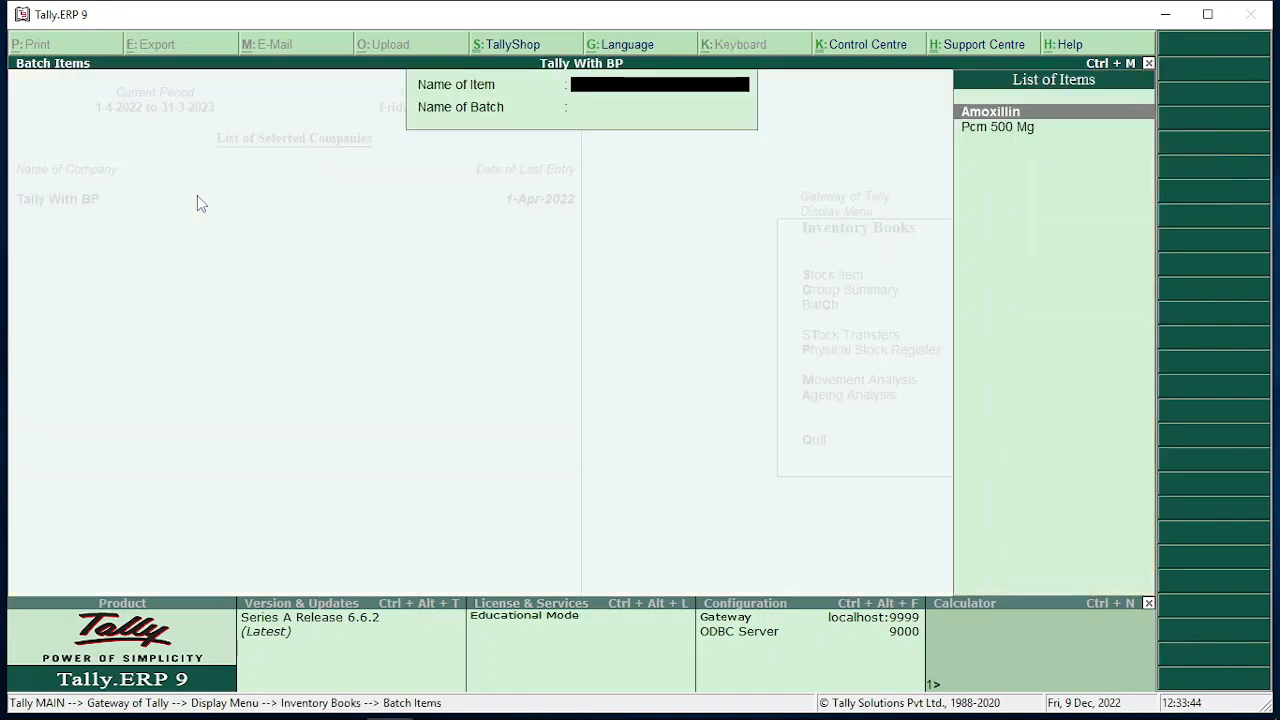
Step: Choose Pcm 500 Mg as the batch report's item and examine the manufacturing and expiry dates of its batches
key("Down")
key("Up")
key("Down")
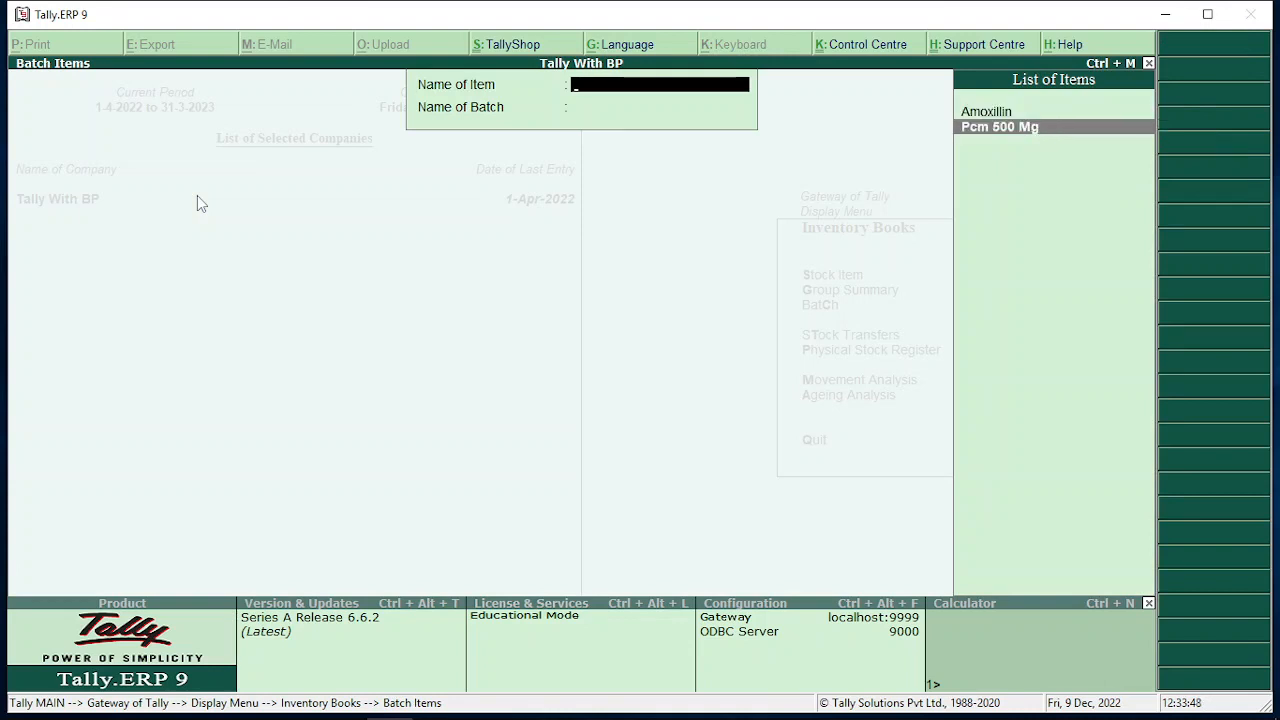
key("Return")
key("Down")
key("Up")
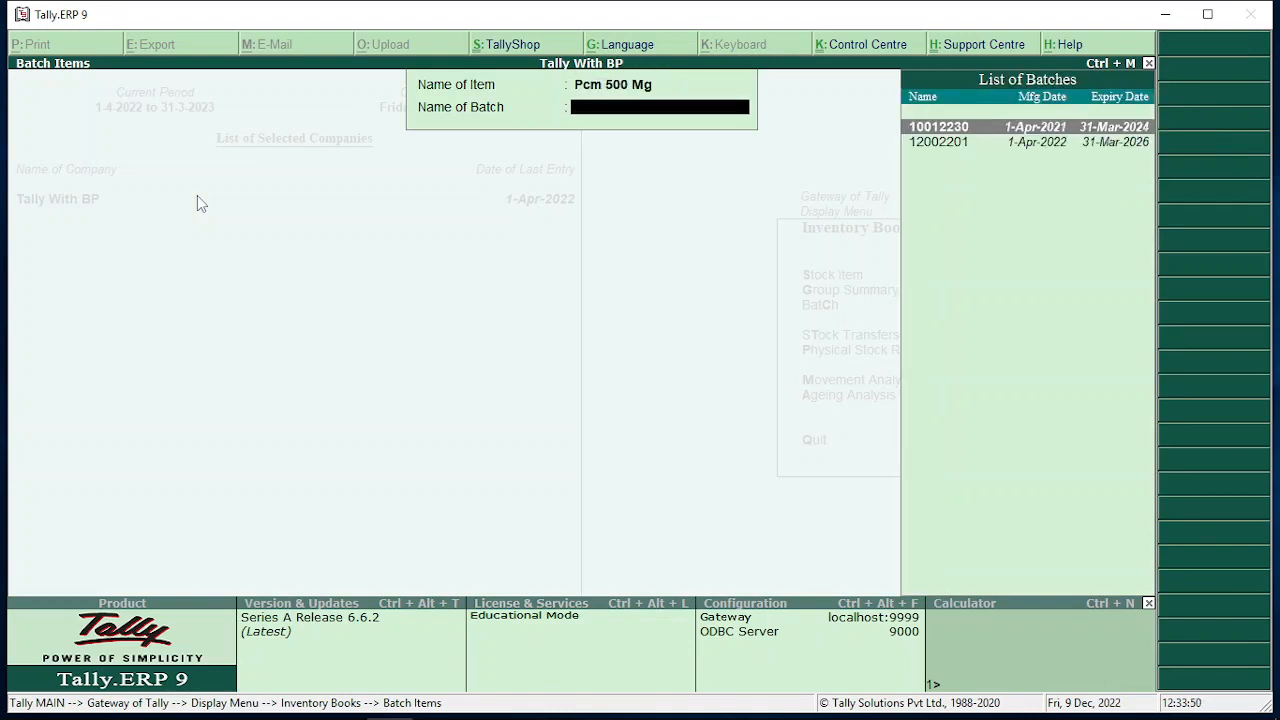
key("Down")
key("Up")
key("Down")
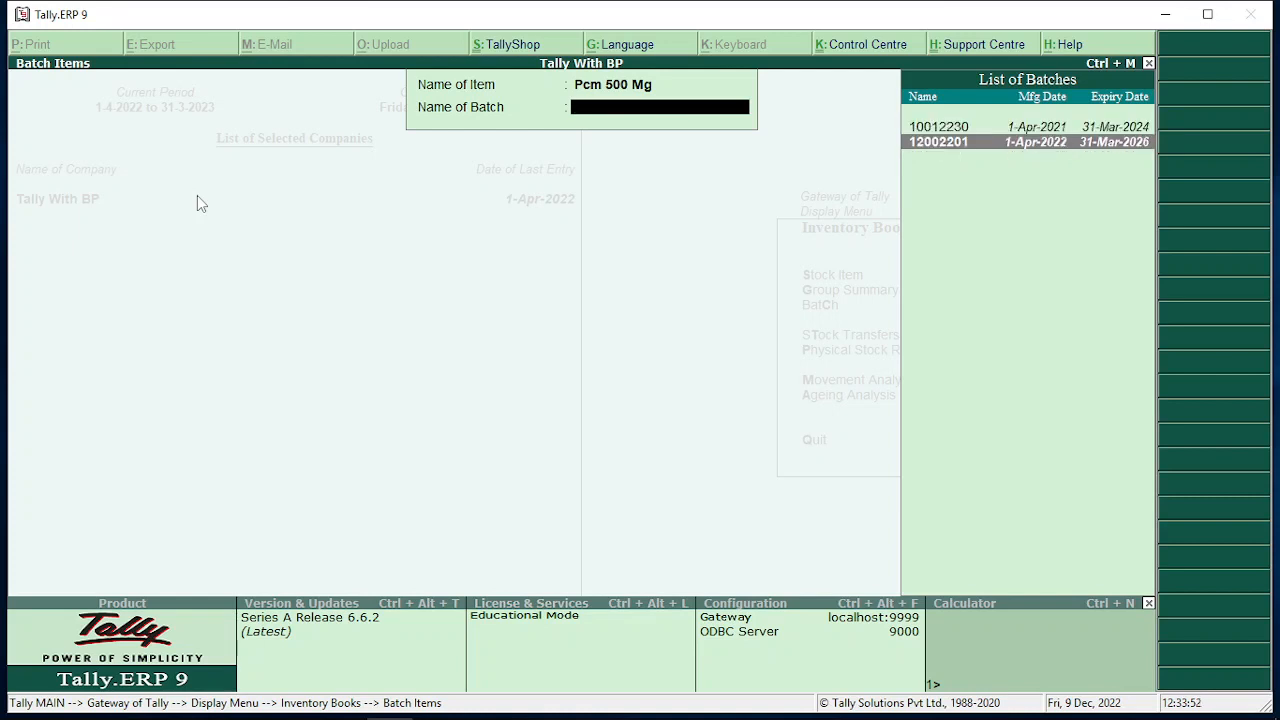
left_click(1135, 127)
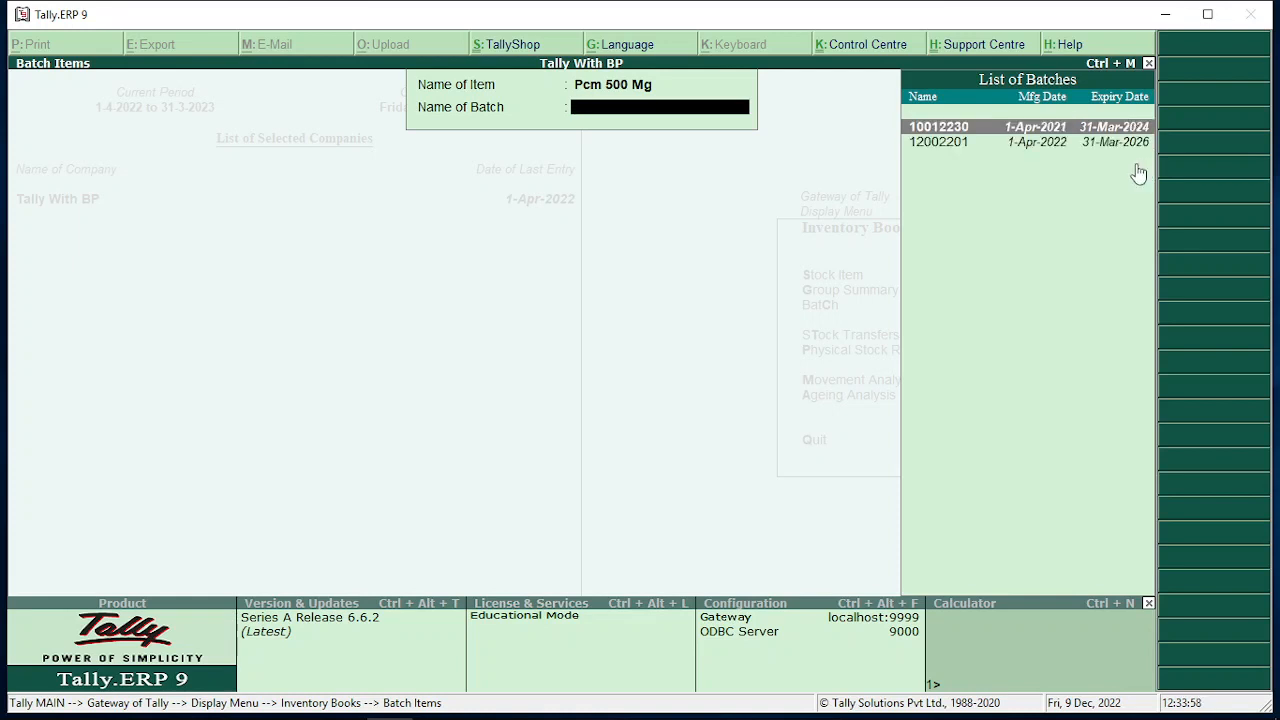
Step: Examine the vouchers of Pcm 500 Mg's batch 10012230, and return to the Inventory Books
left_click(1137, 143)
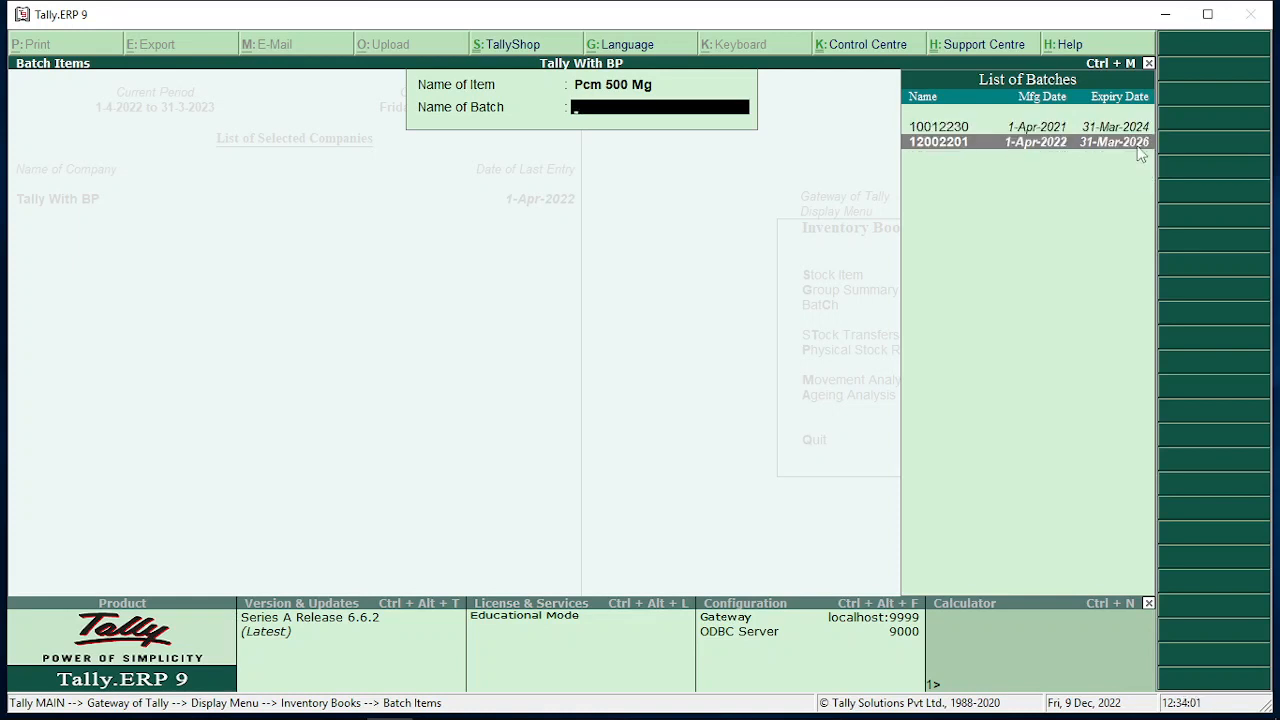
left_click(1137, 128)
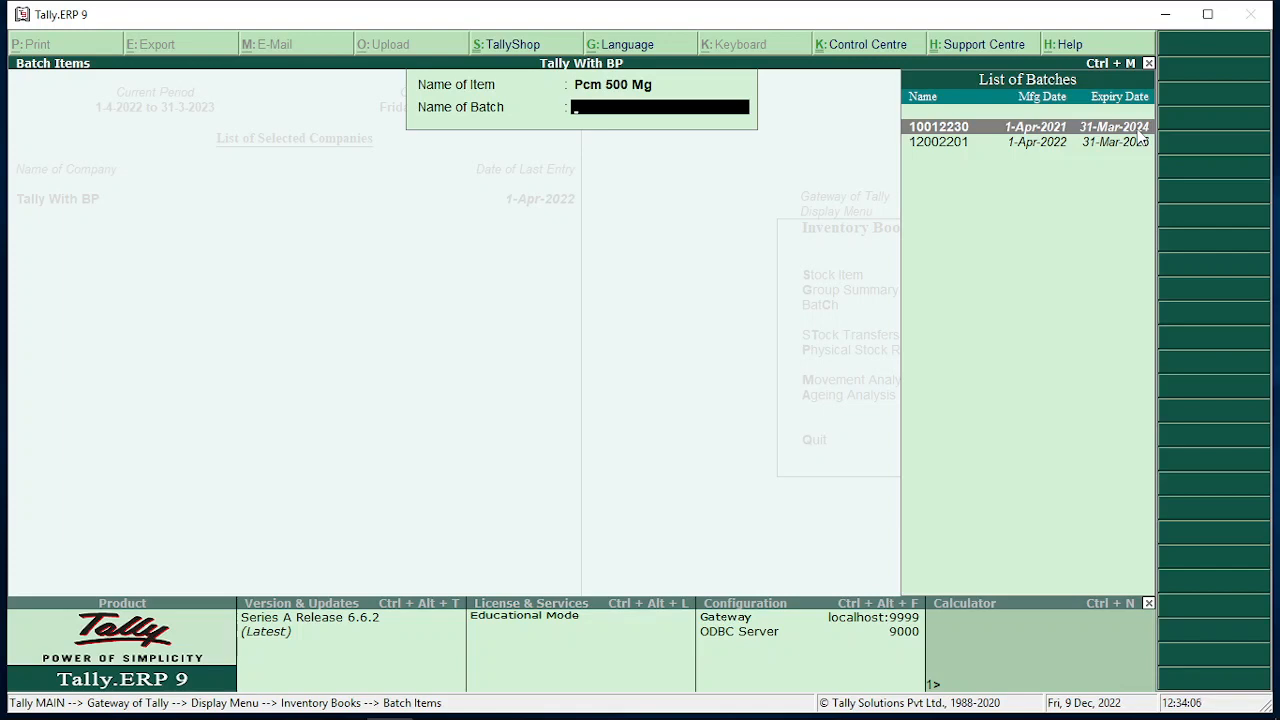
key("Return")
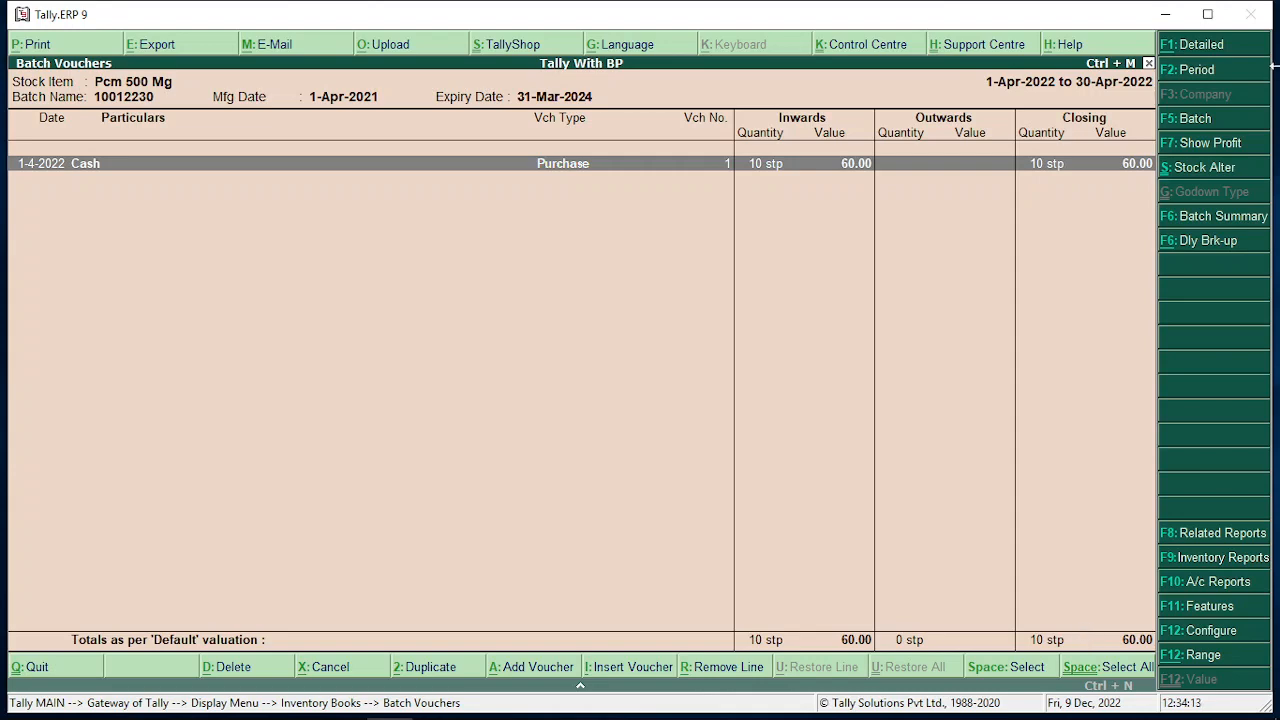
key("Escape")
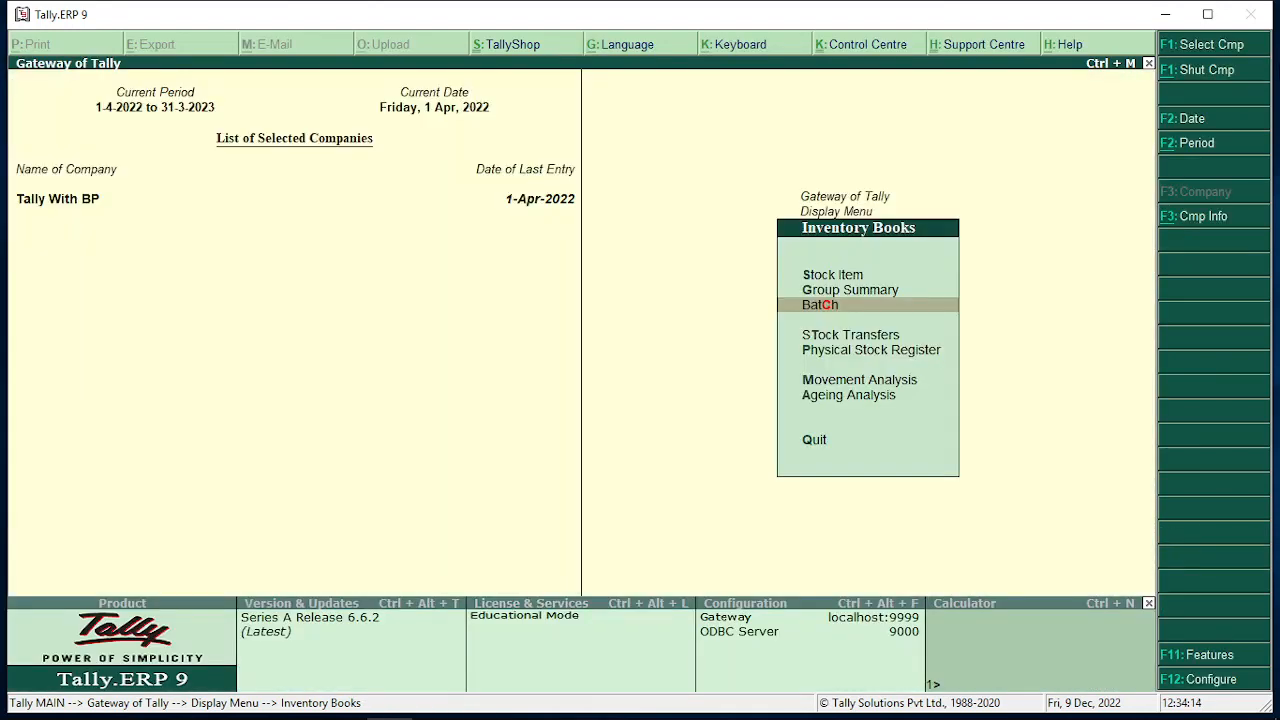
Step: Reopen the Batch report for Pcm 500 Mg and compare the expiry dates of its two batches
key("Return")
key("Down")
key("Return")
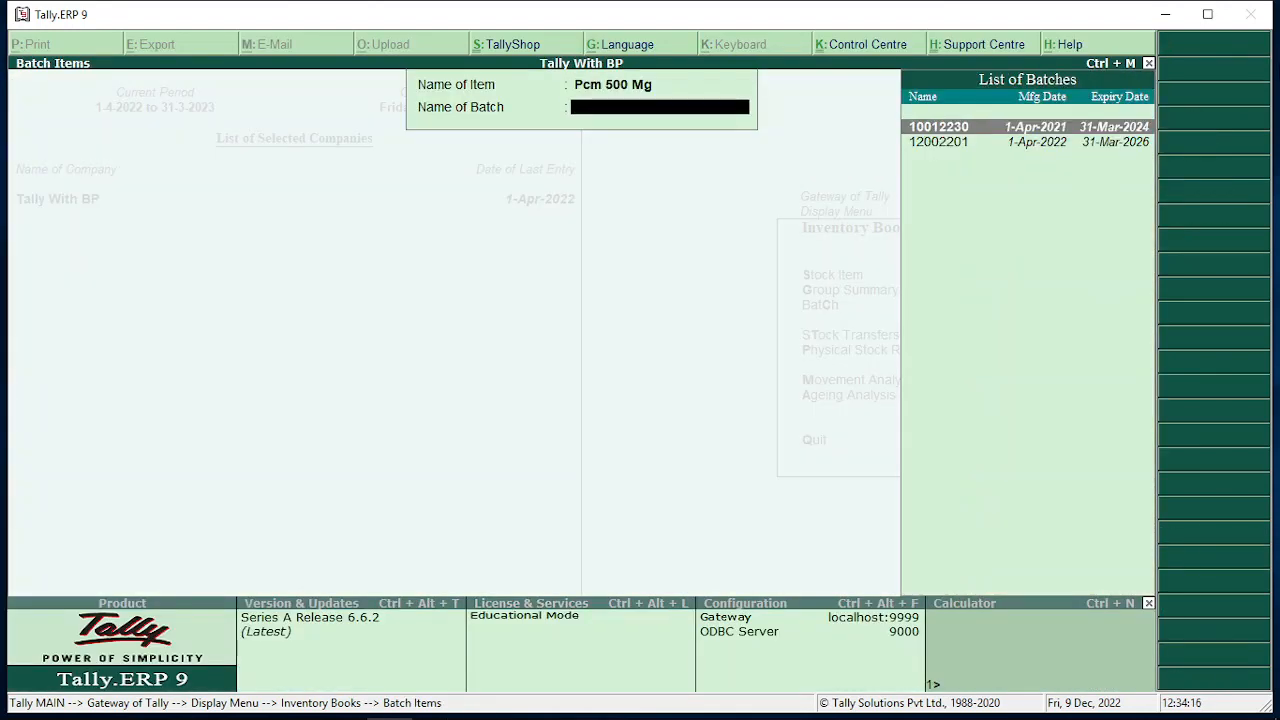
key("Down")
key("Up")
left_click(1137, 146)
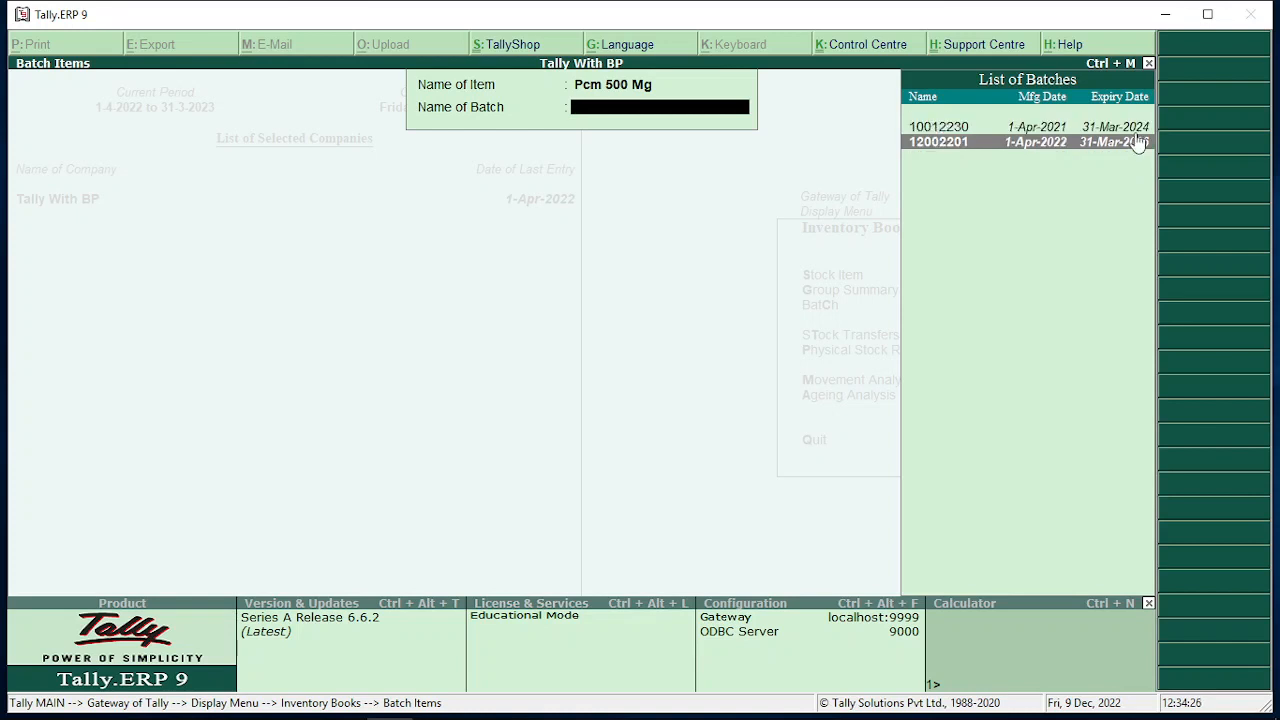
key("Up")
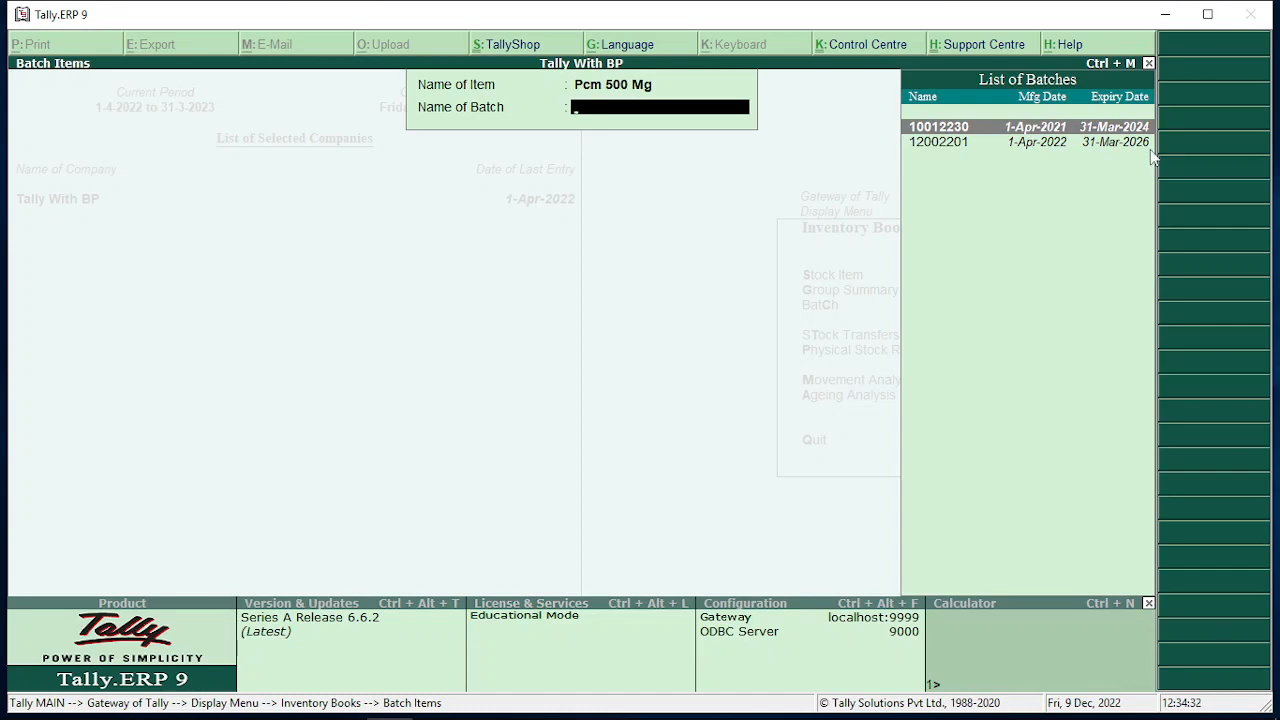
Step: Return to the Gateway of Tally and start a new sales voucher with the reference number left blank
key("Escape")
key("Escape")
key("Escape")
key("Up")
key("Up")
key("Up")
key("Up")
key("Up")
key("Up")
key("Up")
key("Up")
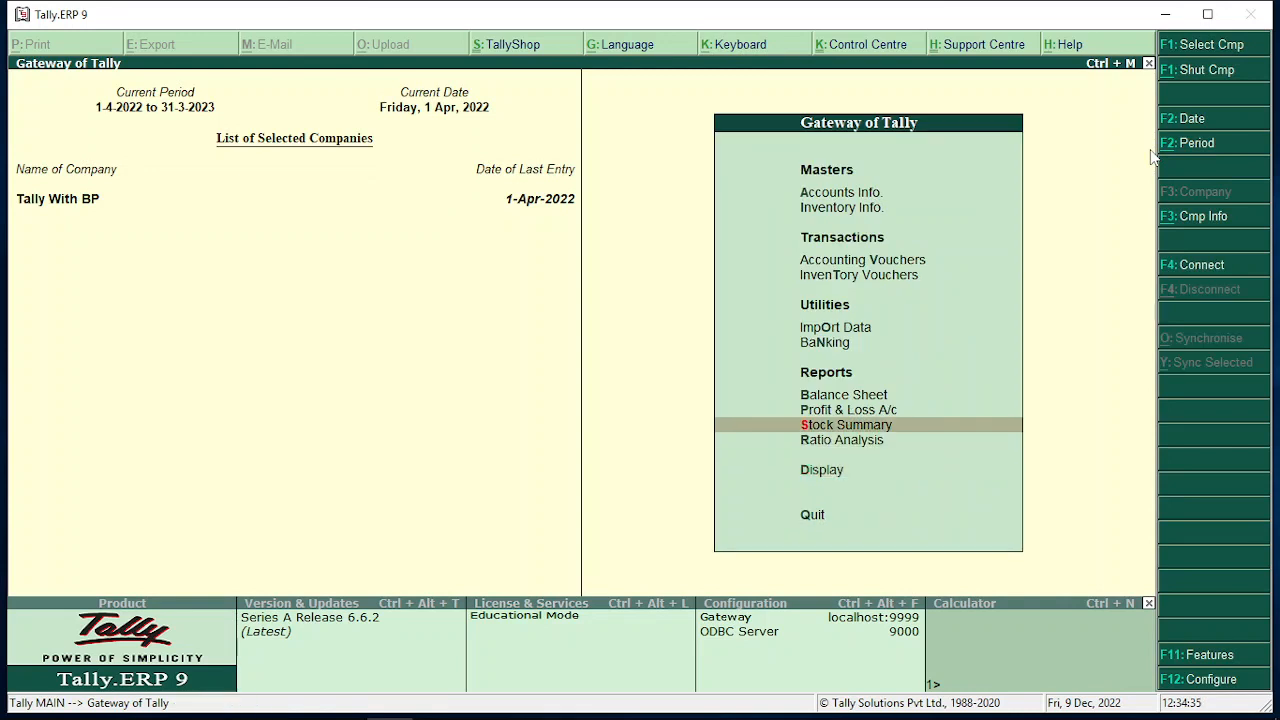
key("Return")
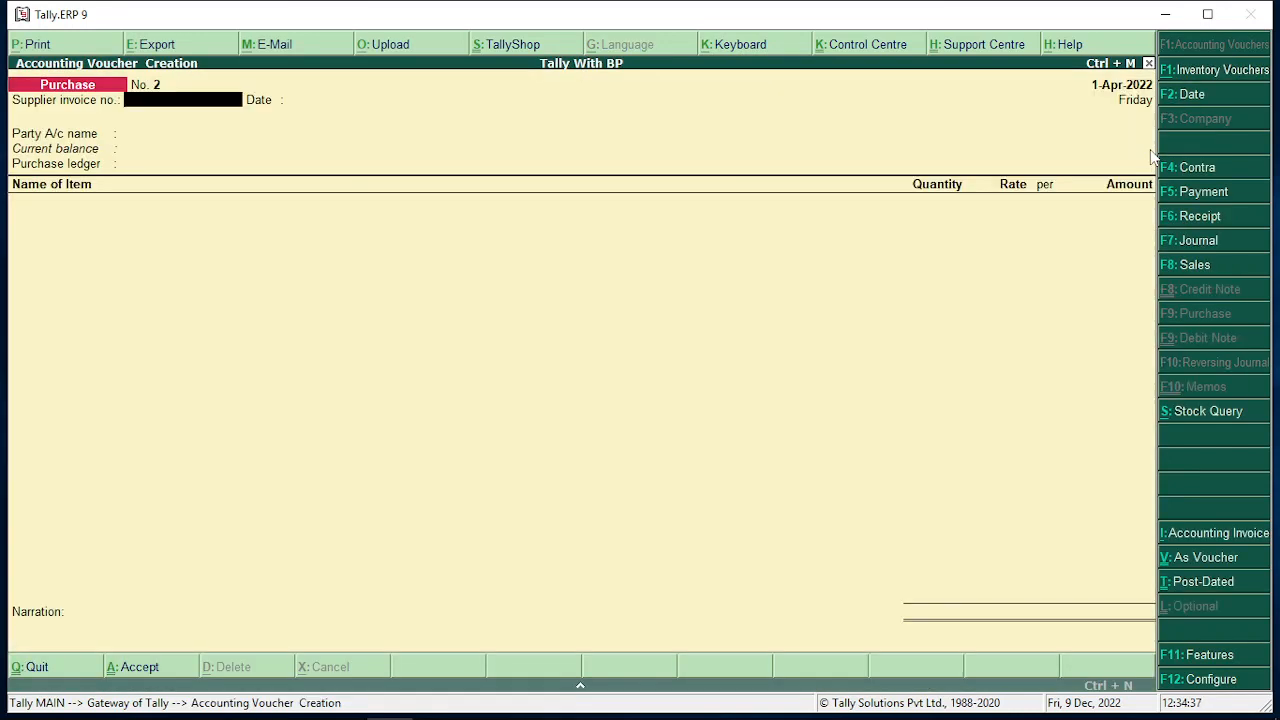
key("F8")
key("Return")
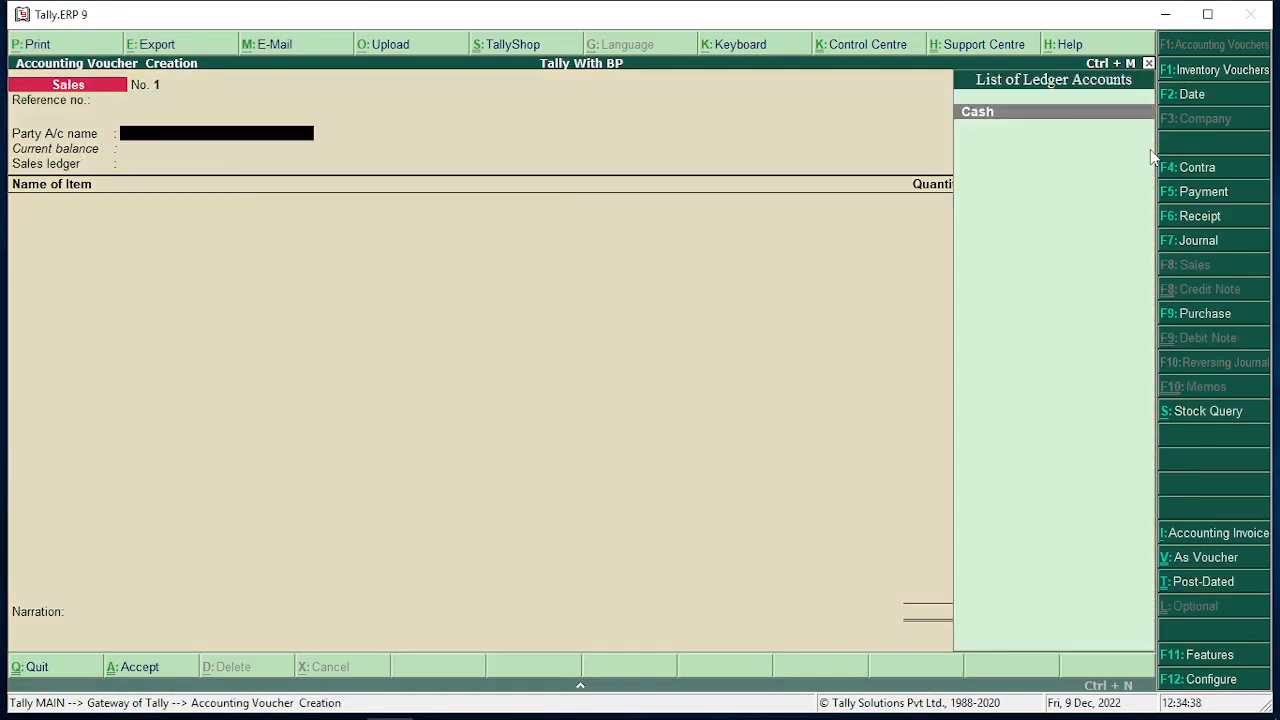
Step: Set the sales voucher's party account to Cash and enter the buyer's name in the party details
key("Return")
key("Return")
key("Return")
key("Return")
key("Return")
key("Return")
key("Return")
key("Return")
key("Return")
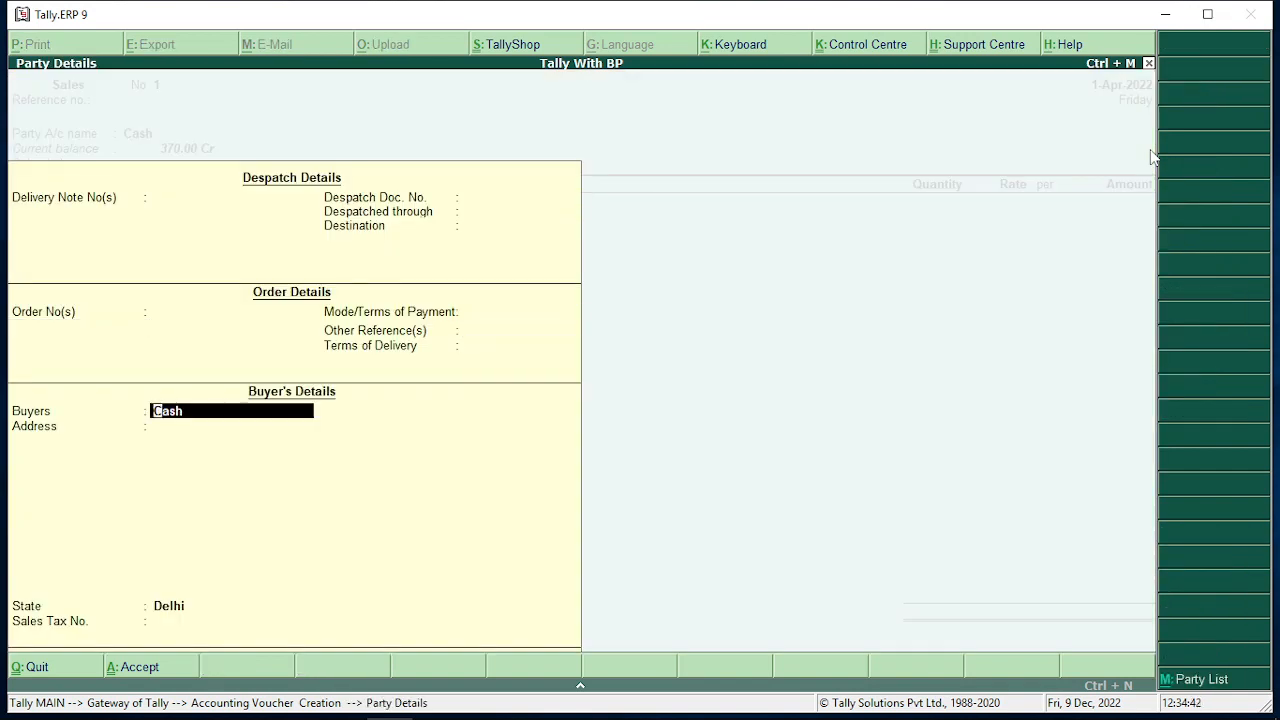
type("Raju")
key("Return")
key("Return")
key("Return")
key("Return")
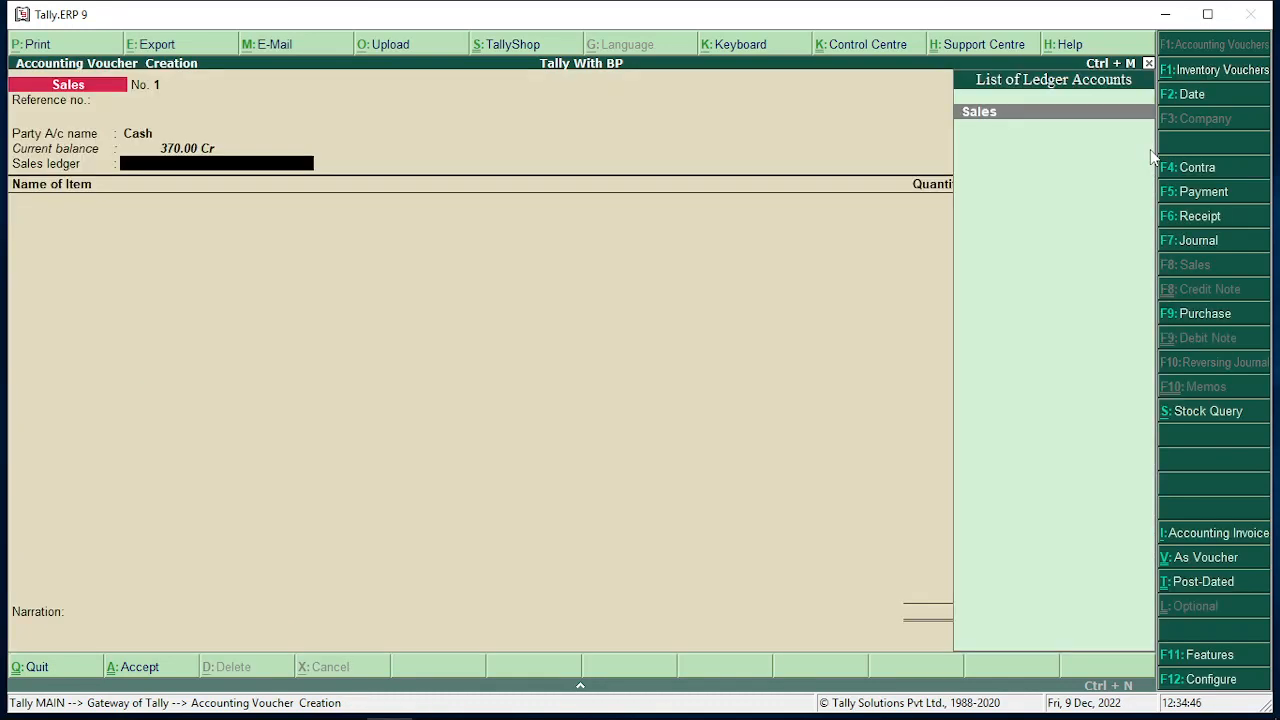
Step: Choose Sales as the sales ledger and add Pcm 500 Mg as the voucher's item
key("Return")
key("Down")
key("Down")
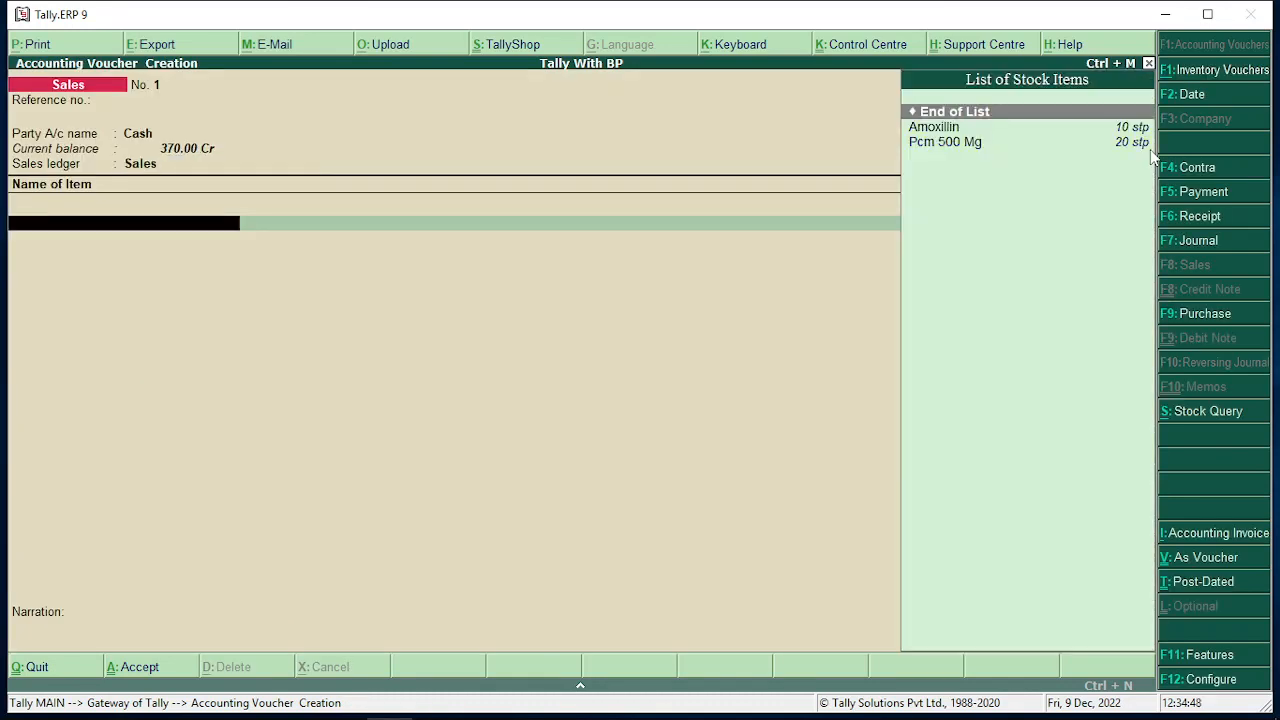
key("Return")
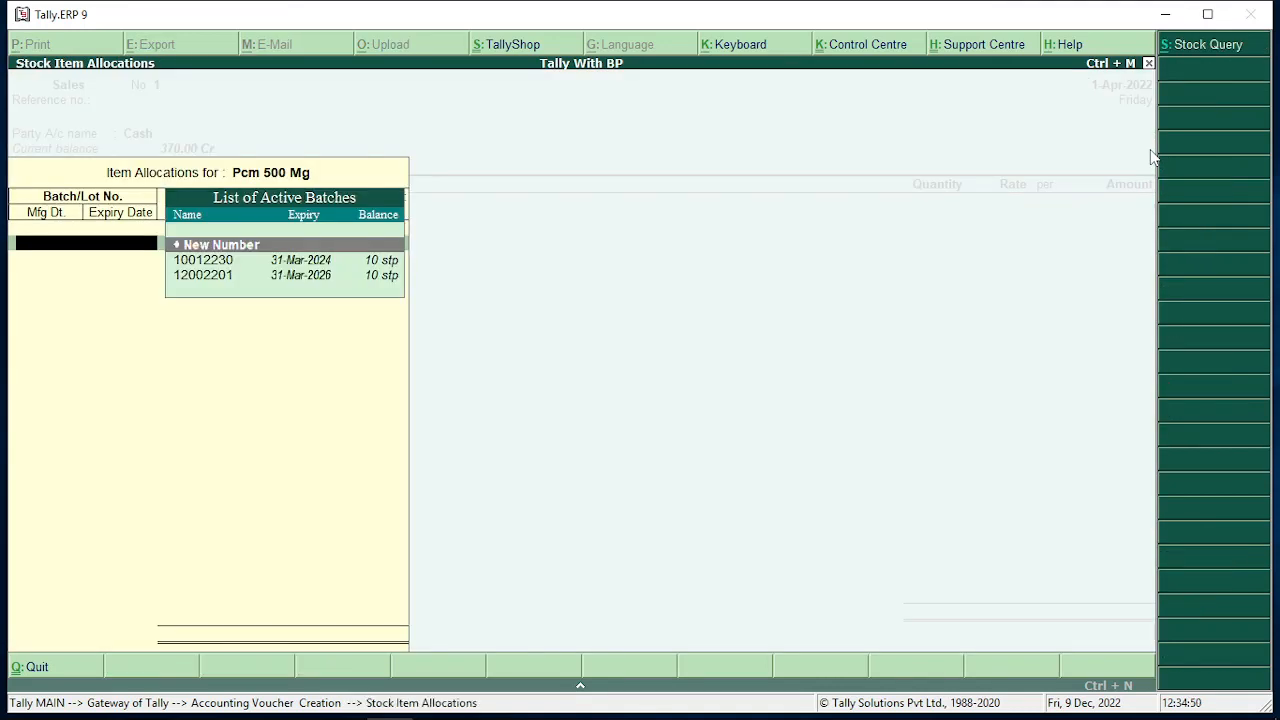
Step: Choose batch 10012230, expiring 31-Mar-2024, in the item allocation for Pcm 500 Mg
key("Down")
key("Down")
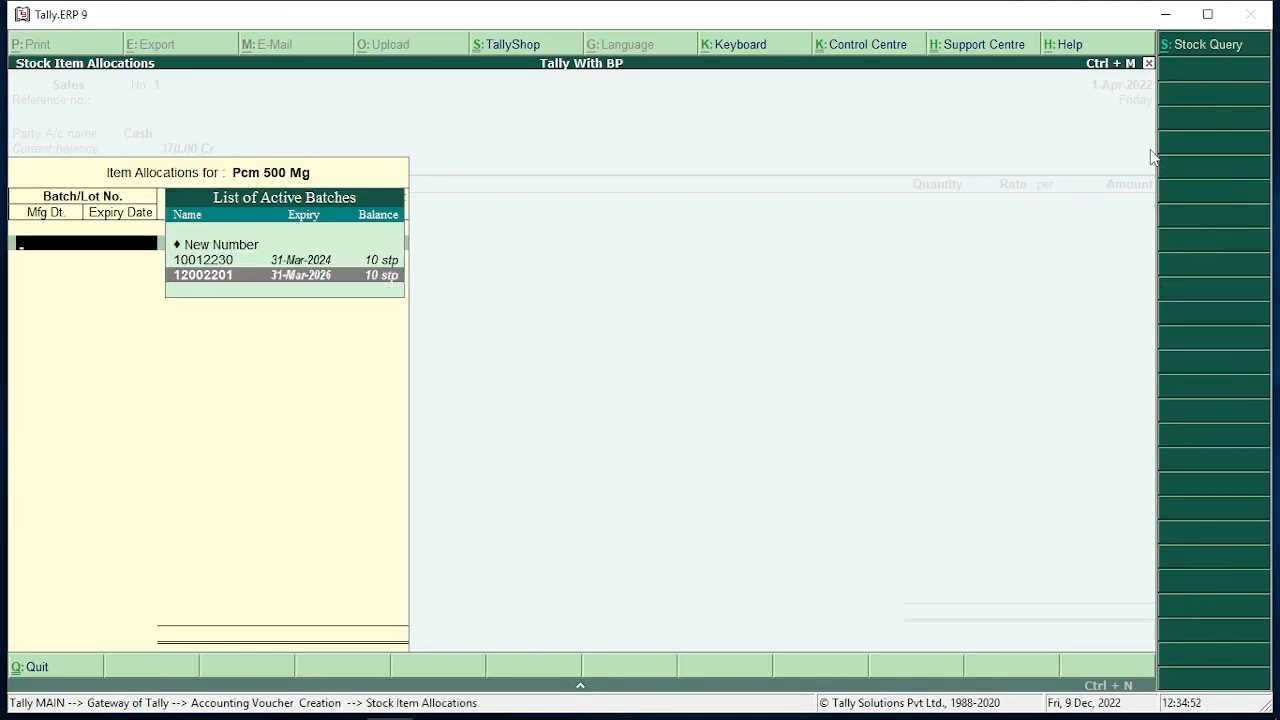
left_click(206, 261)
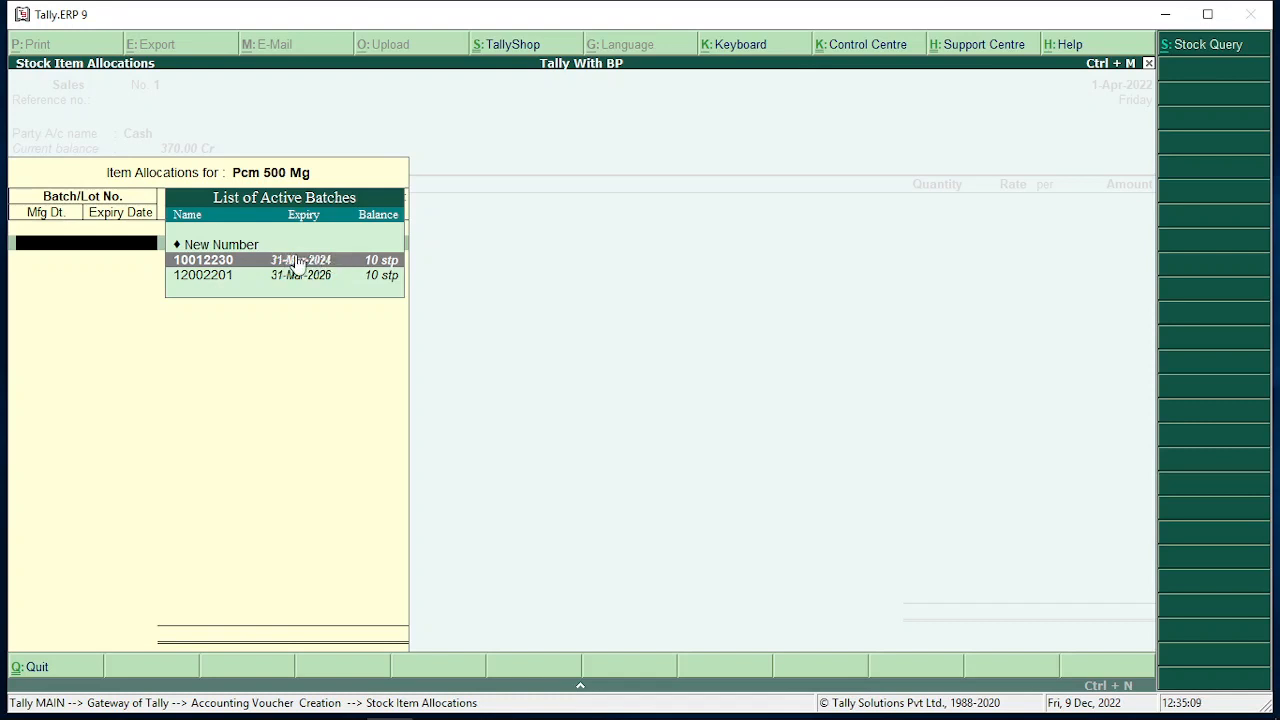
key("Return")
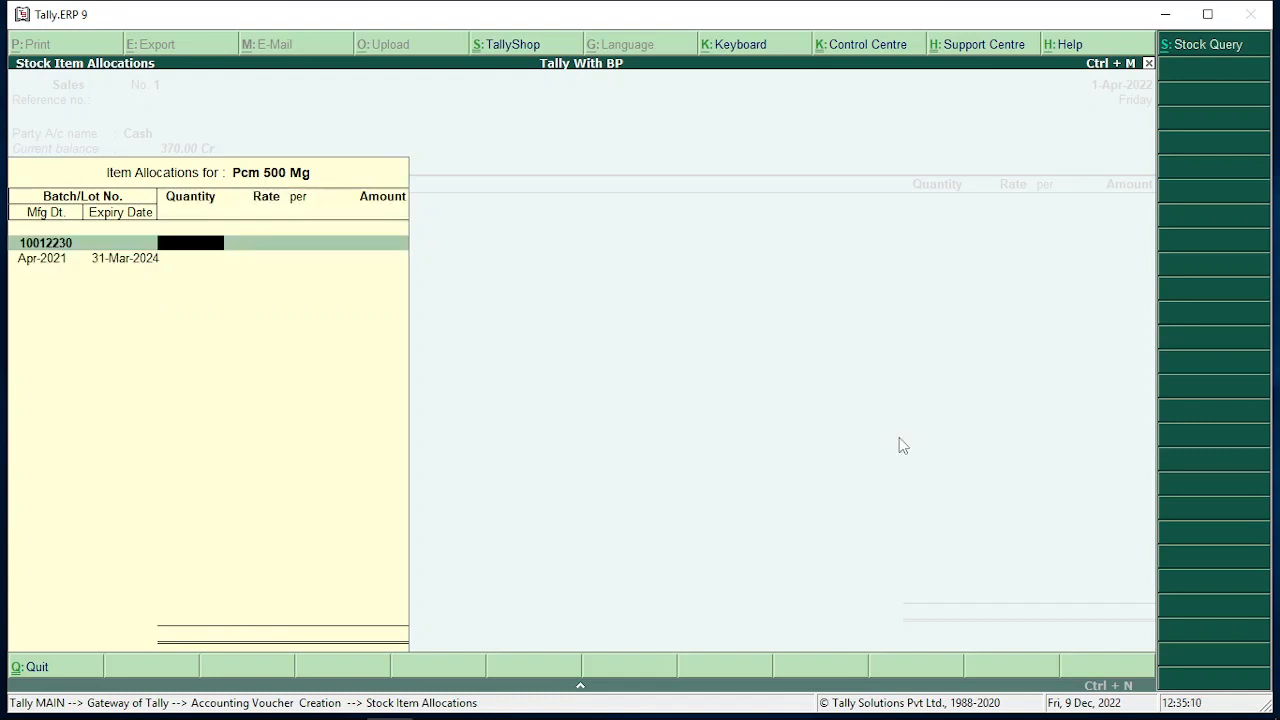
Step: Allocate a quantity of 8 stp at a rate of 10.00 per stp to the batch, keeping its dates, and complete the allocation
type("8")
key("Return")
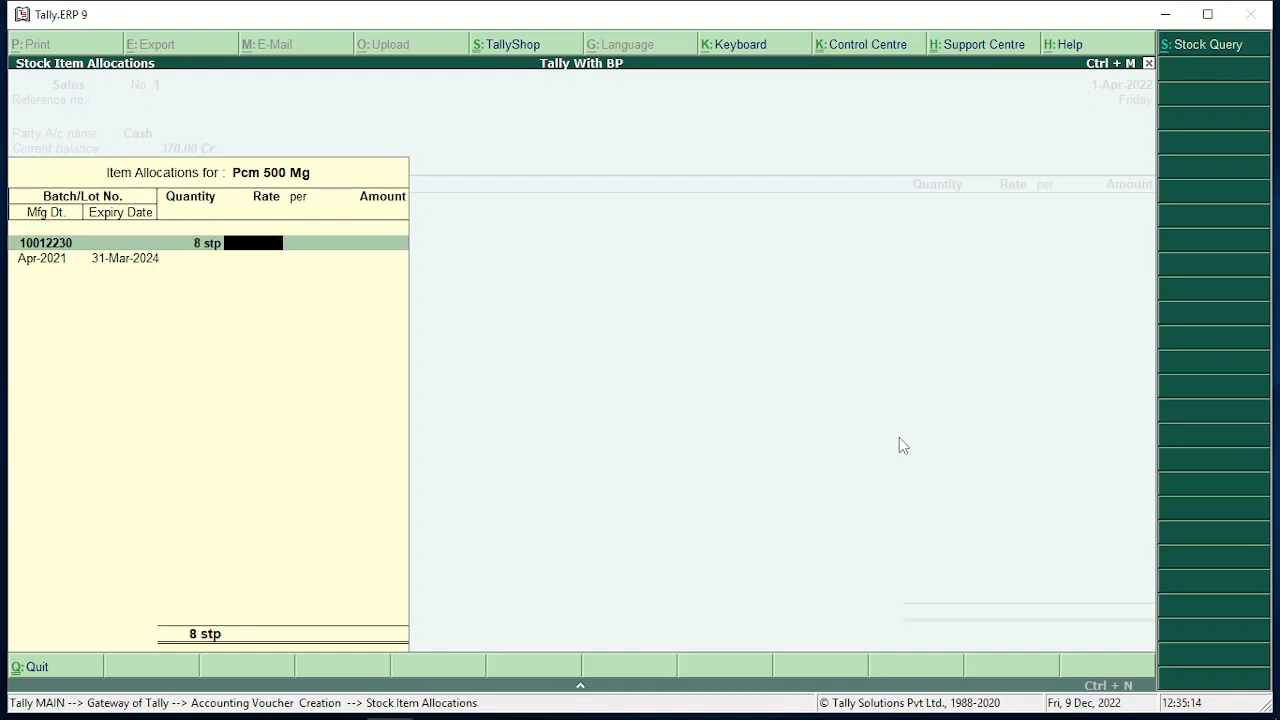
type("10")
key("Return")
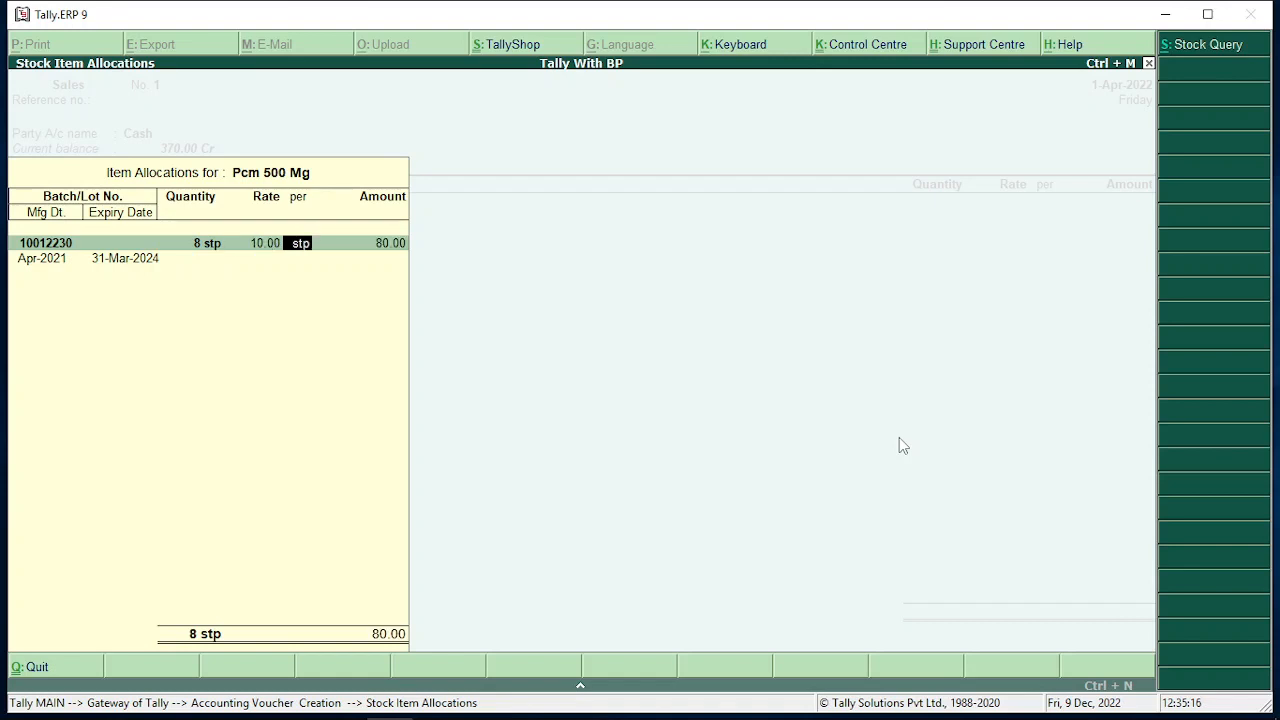
key("Return")
key("Return")
key("Return")
key("Return")
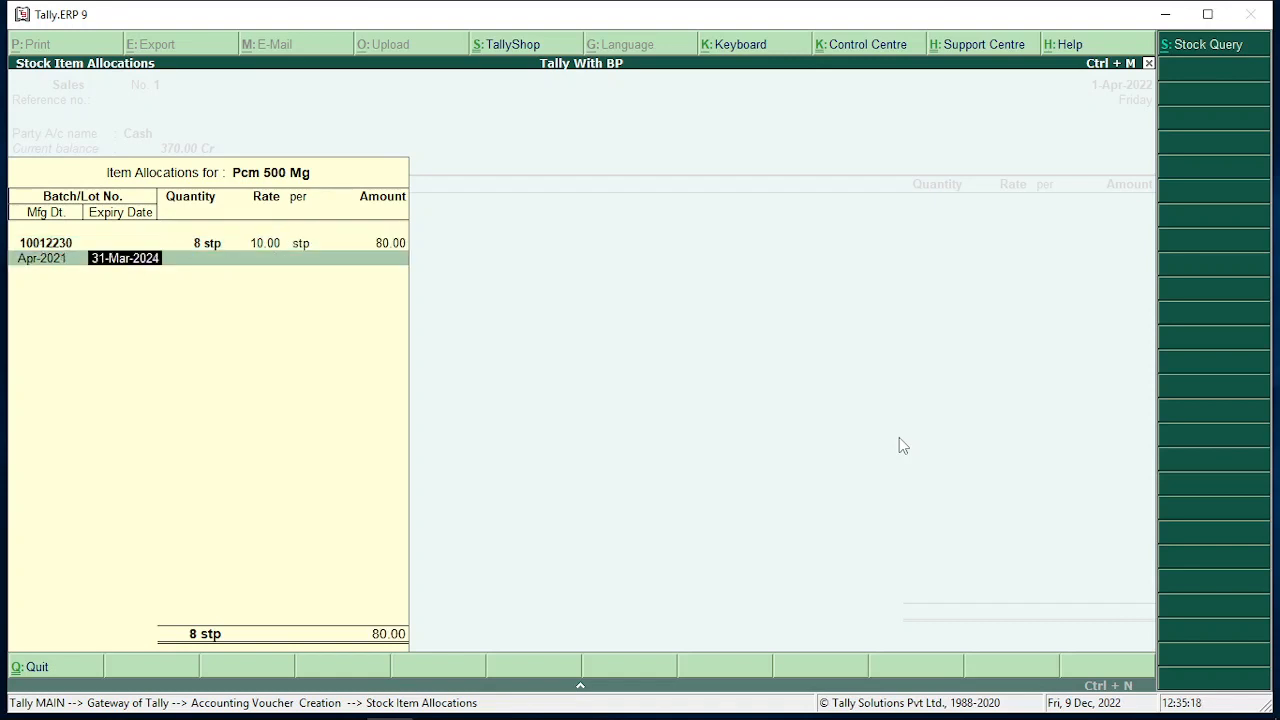
key("Return")
key("Return")
key("Return")
key("Return")
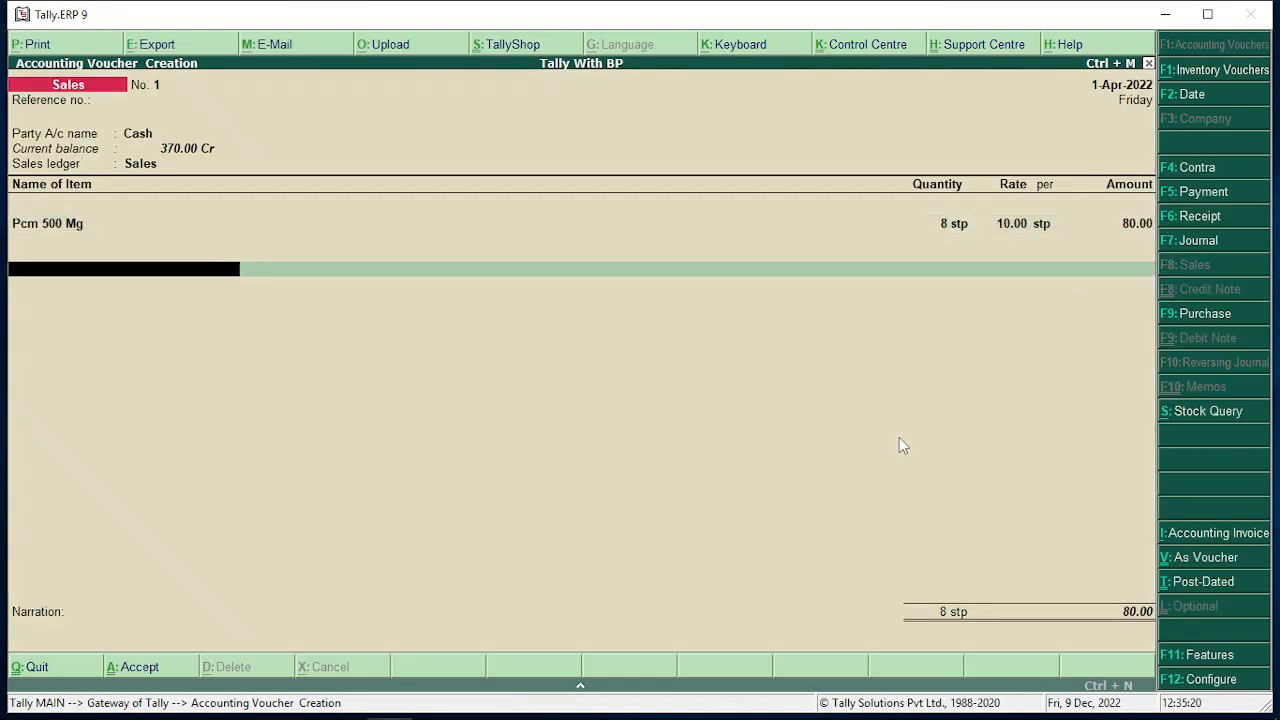
Step: End the item list and save the sales voucher with no narration
key("Return")
key("Return")
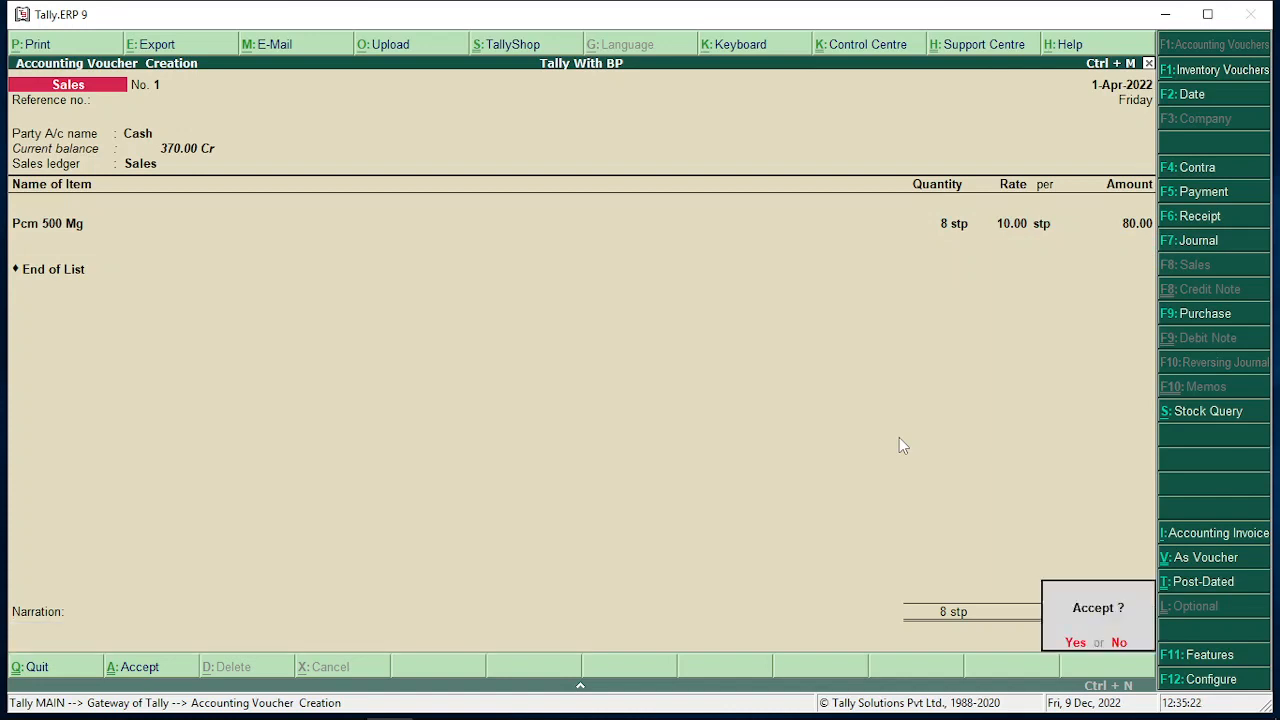
key("Return")
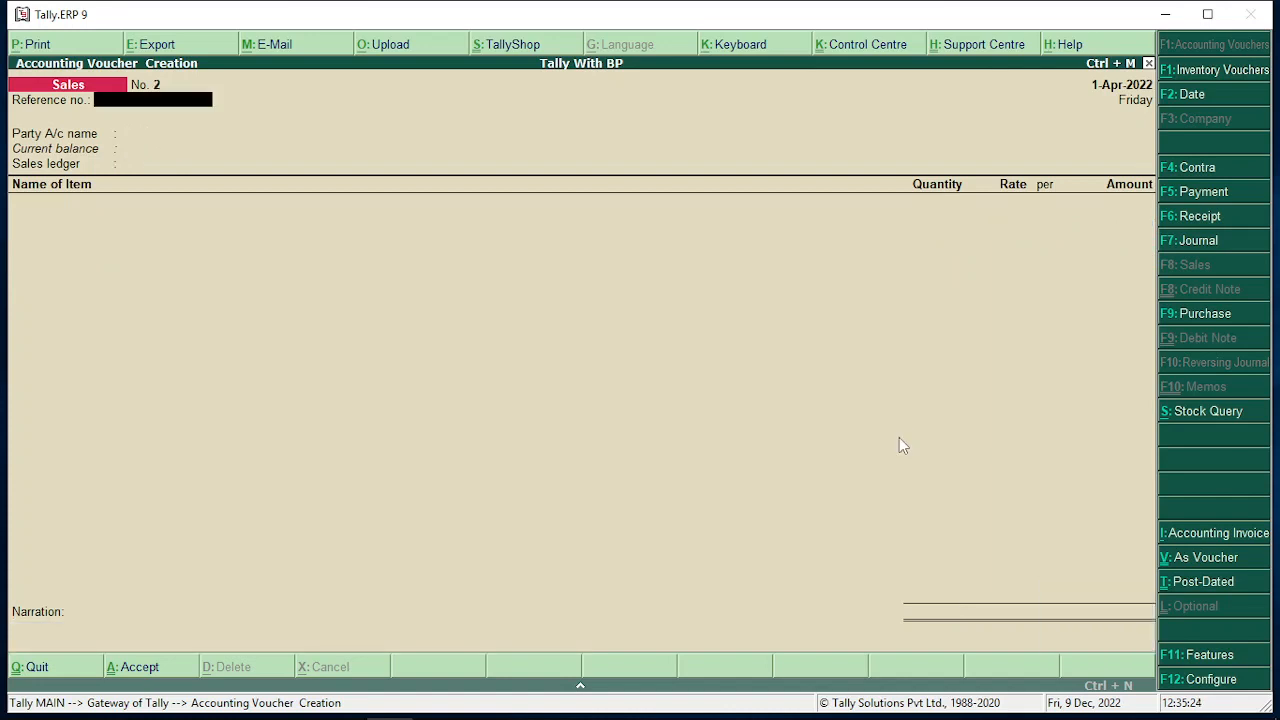